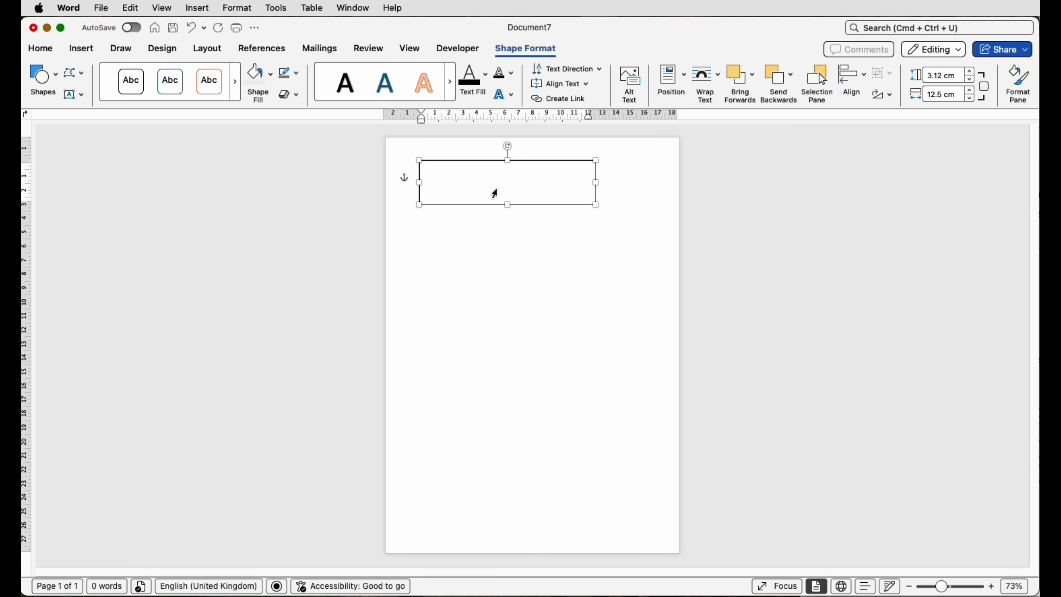
type("HELEN JAMES")
left_click_drag(941, 586, 953, 586)
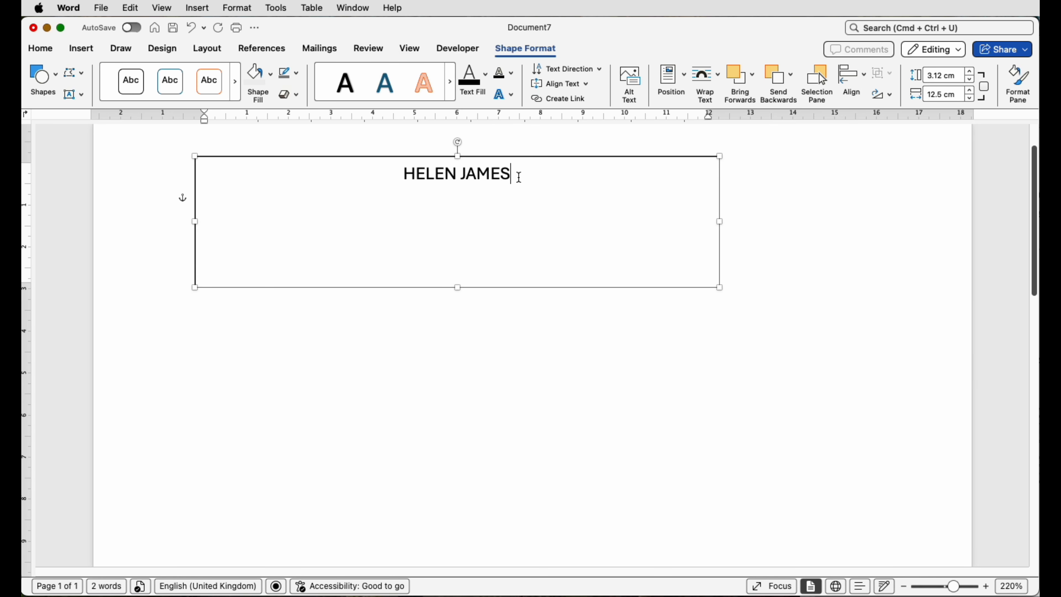
left_click_drag(517, 176, 404, 174)
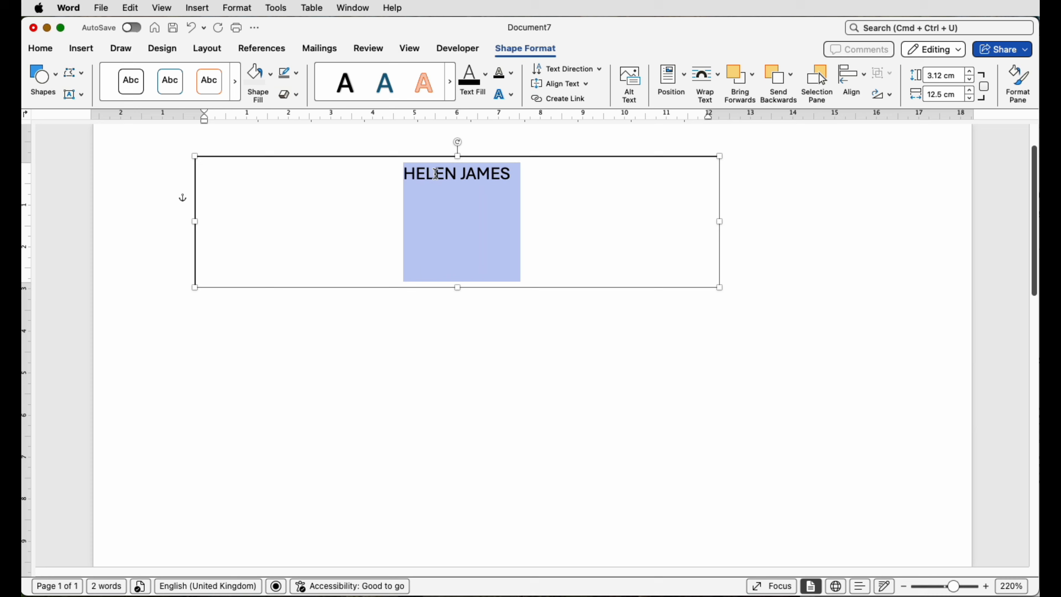
Step: Enlarge the HELEN JAMES name step by step to 48 pt
left_click(54, 51)
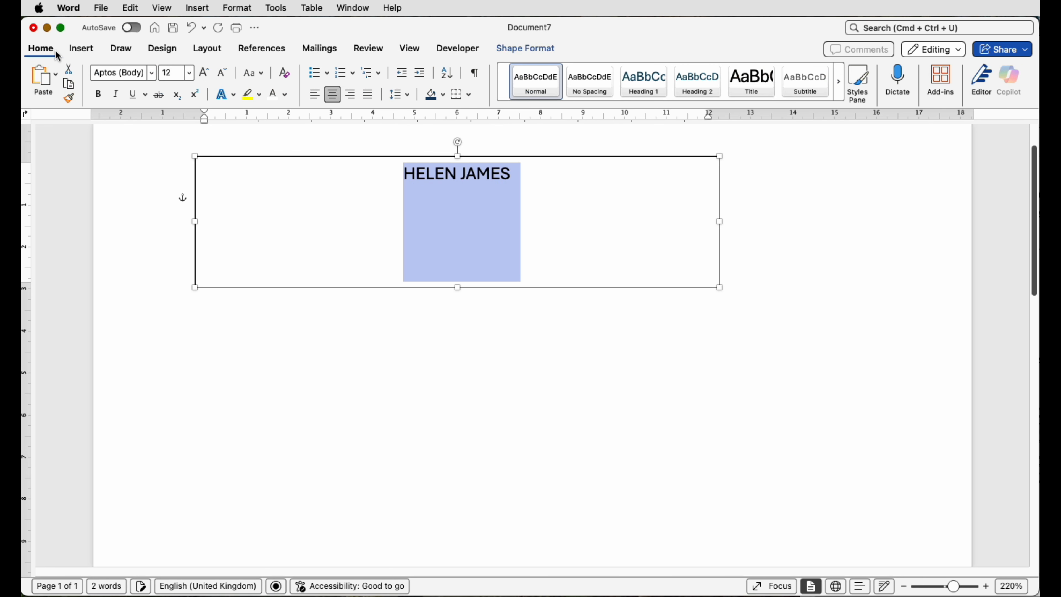
left_click(204, 74)
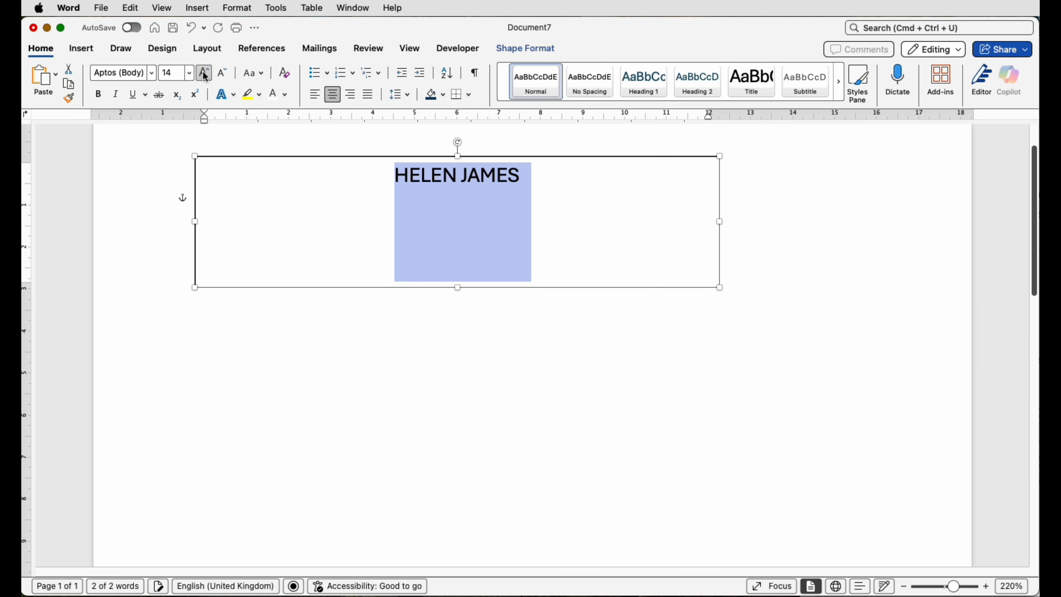
left_click(204, 73)
left_click(189, 74)
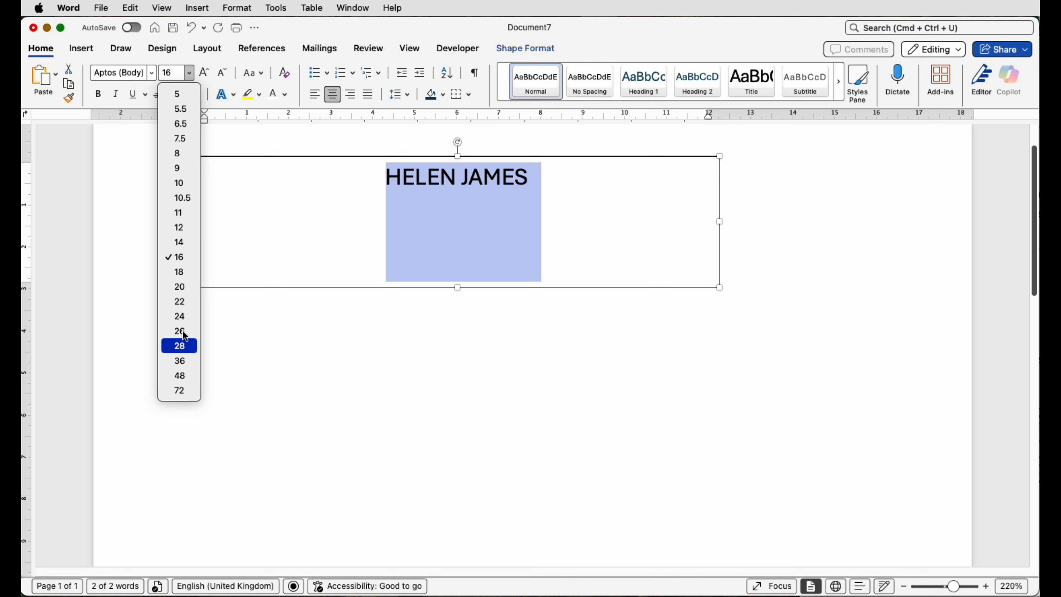
left_click(174, 73)
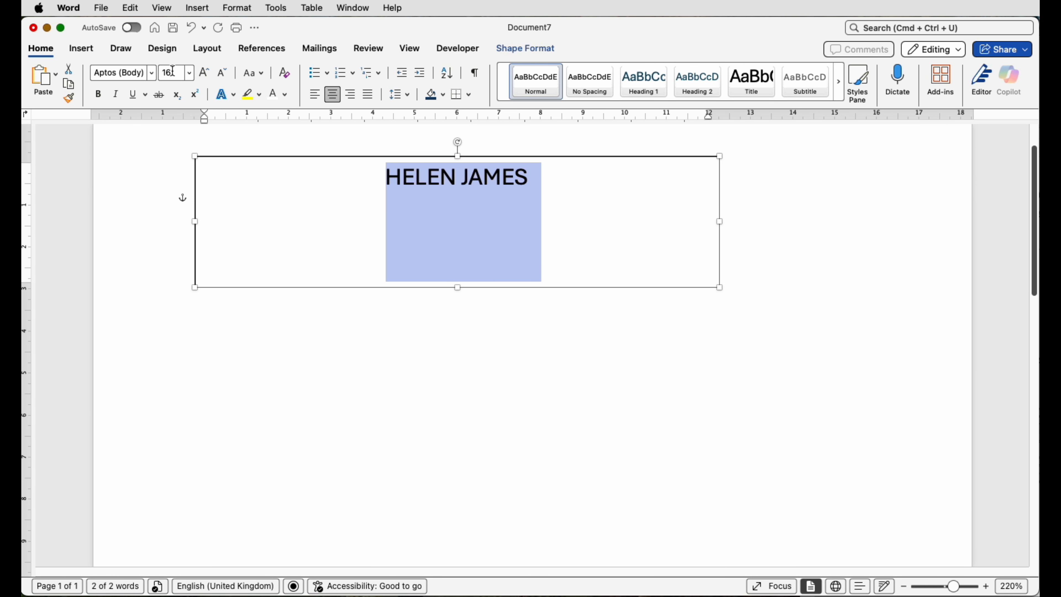
left_click(174, 74)
left_click(205, 76)
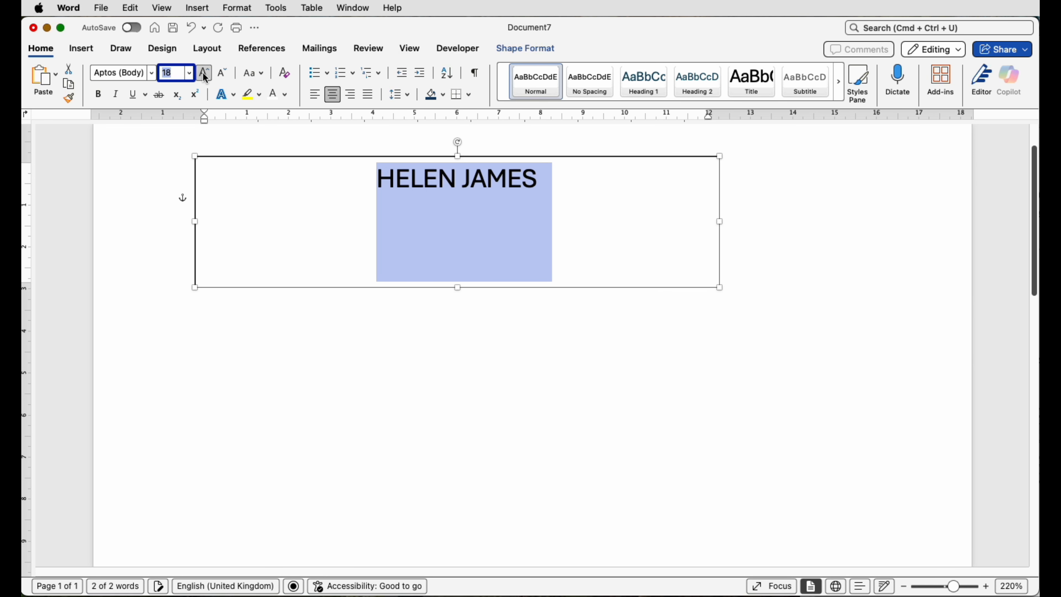
left_click(204, 75)
left_click(205, 75)
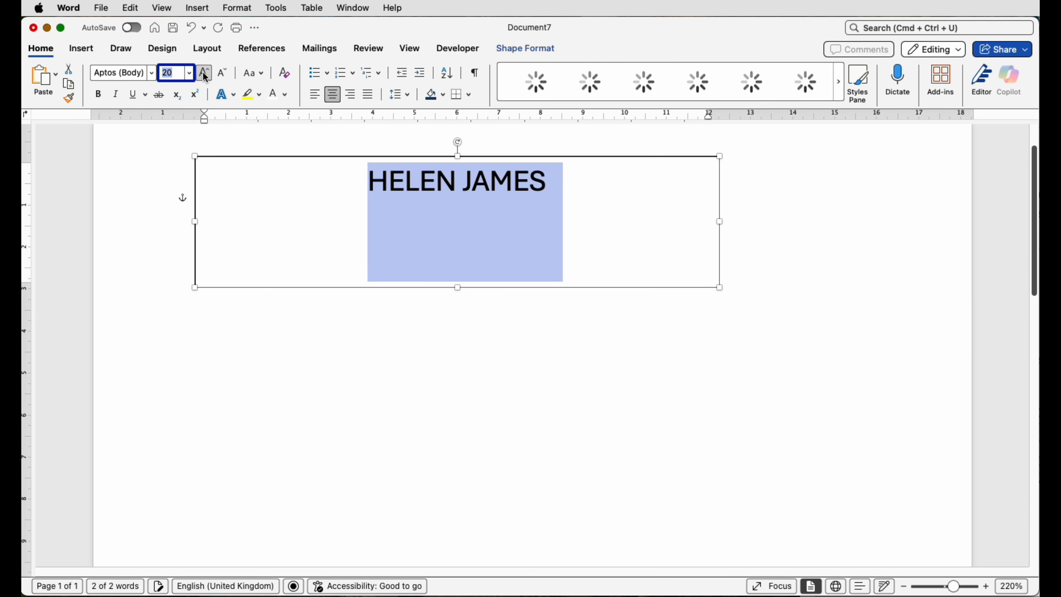
left_click(205, 75)
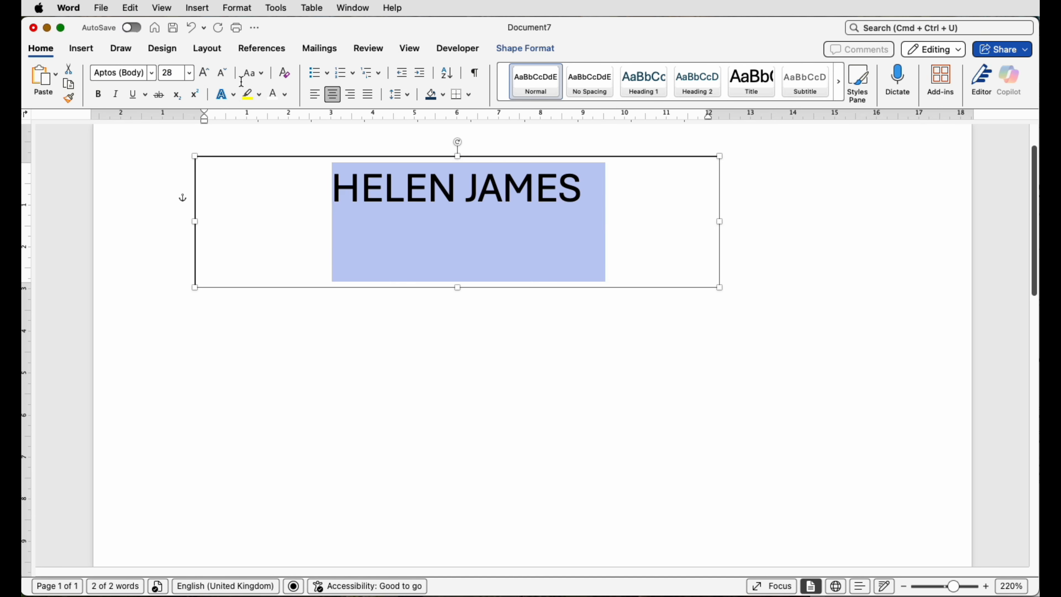
left_click(205, 73)
left_click(205, 73)
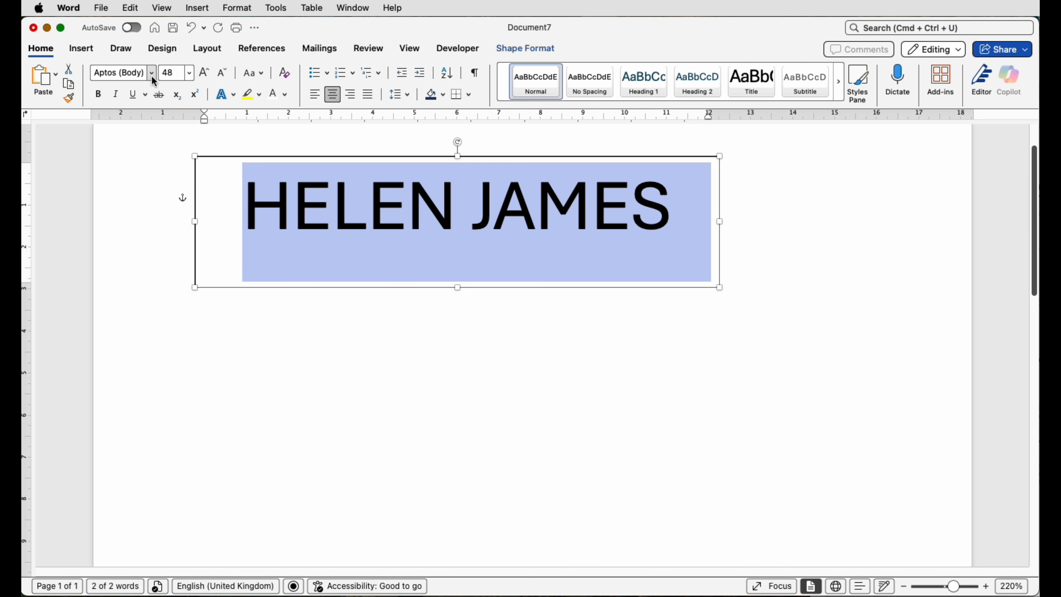
left_click(151, 73)
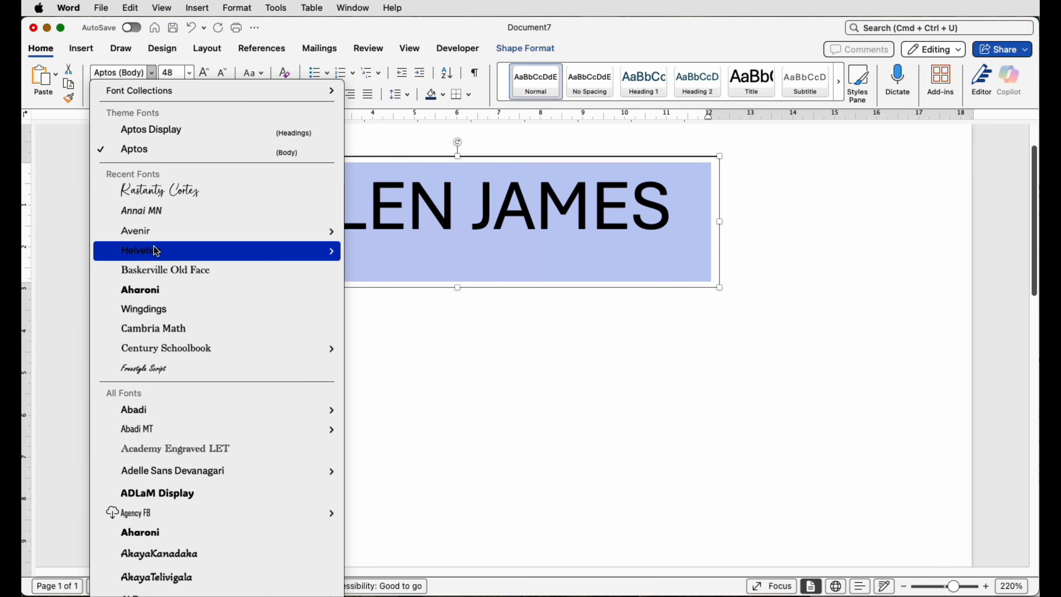
Step: Set HELEN JAMES in Helvetica, then reselect the name text box for shape formatting
left_click(221, 251)
left_click(817, 213)
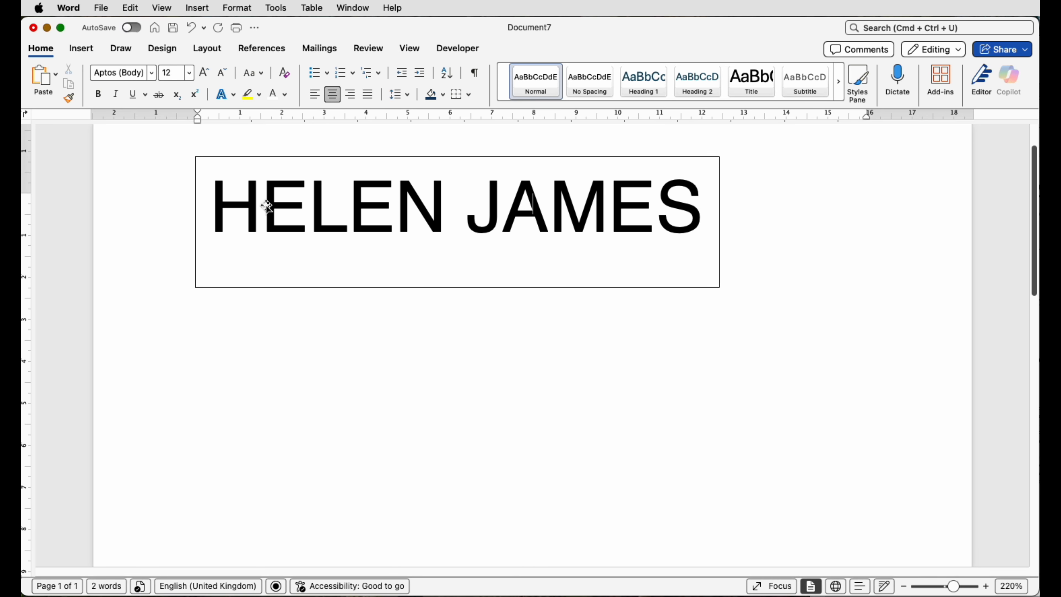
left_click(283, 254)
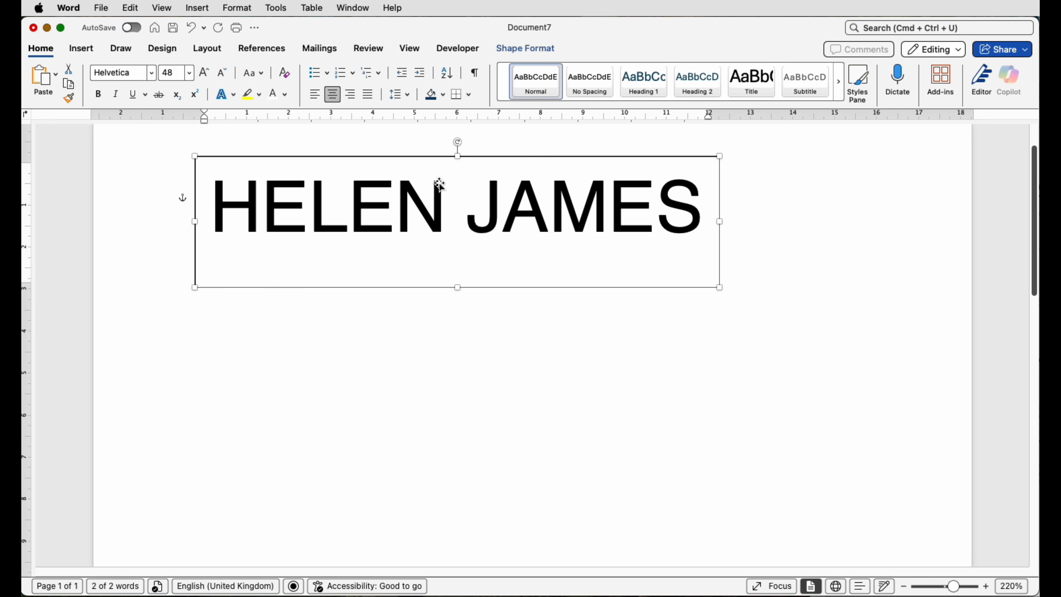
left_click(537, 49)
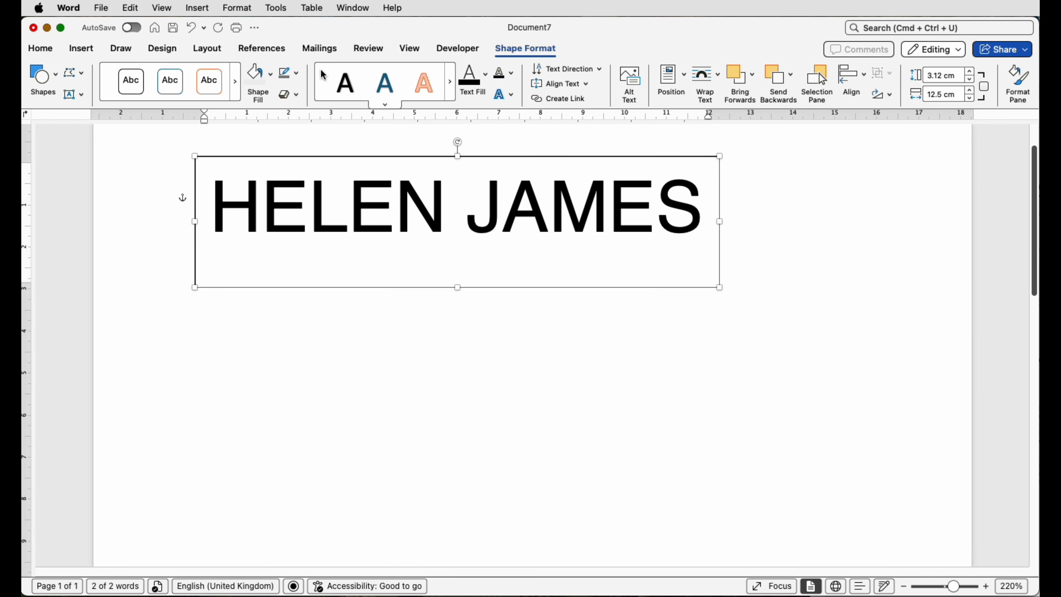
Step: Remove the name box's outline and fill (No Outline, No Fill)
left_click(295, 75)
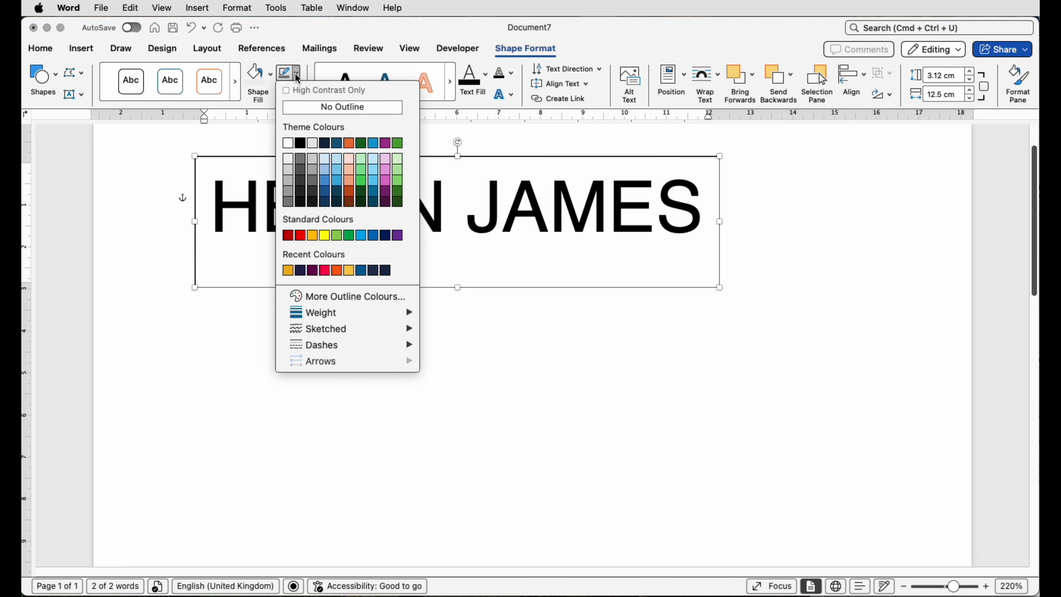
left_click(298, 108)
left_click(271, 81)
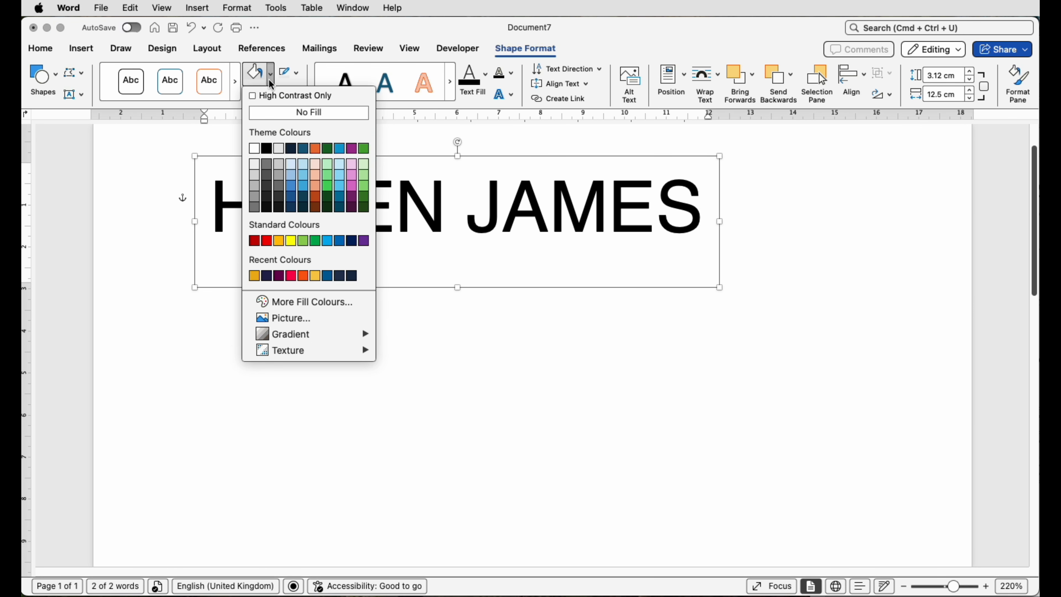
left_click(292, 112)
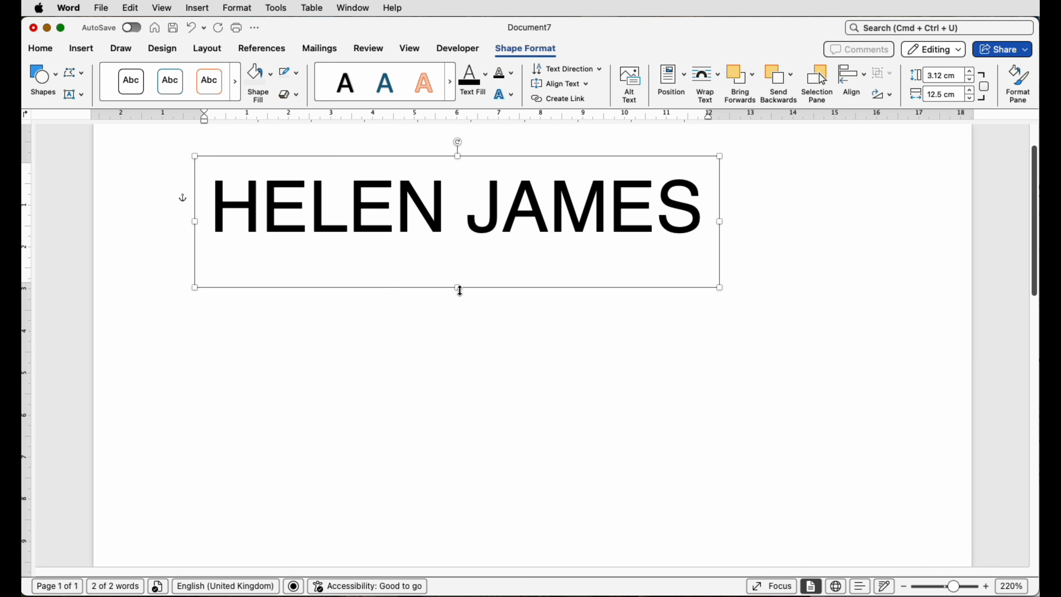
Step: Shorten the name box to 2.3 cm tall and place a copy directly below it
left_click_drag(459, 287, 459, 253)
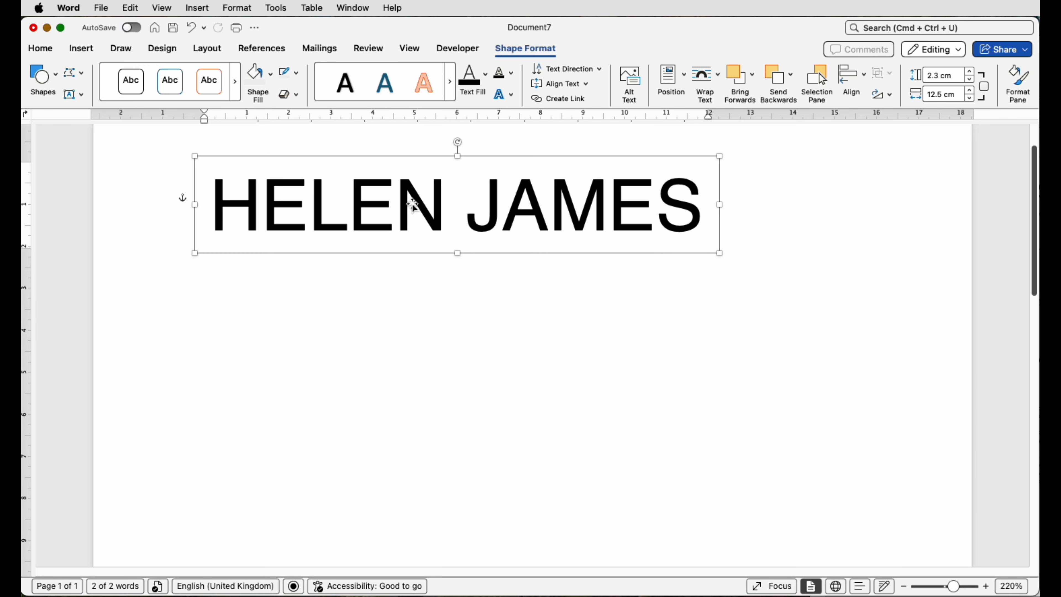
left_click_drag(415, 202, 415, 312)
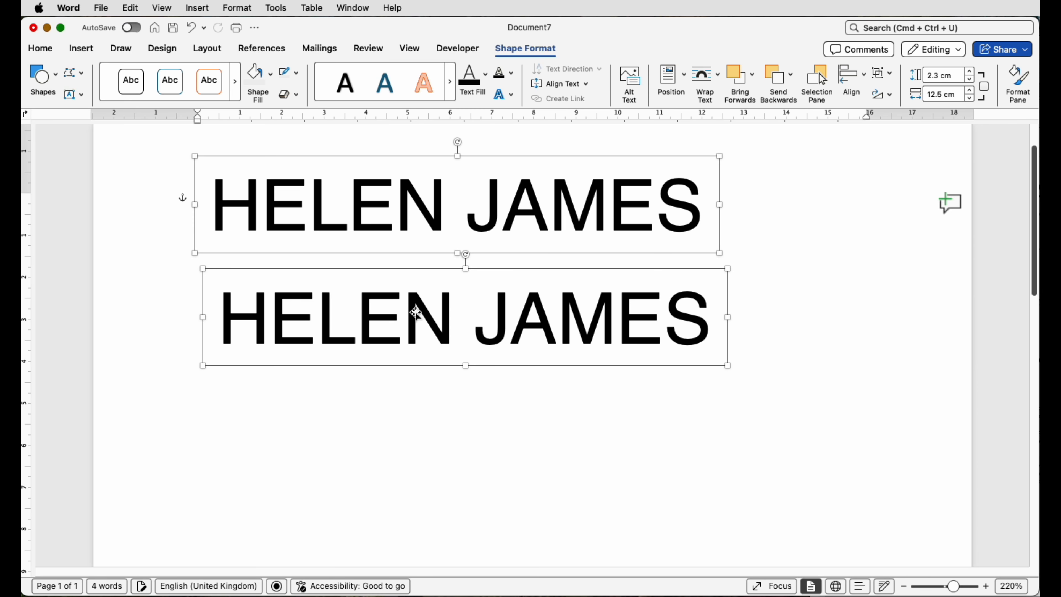
Step: Replace the copied box's name with Account Manager and shrink the box to fit
left_click(762, 304)
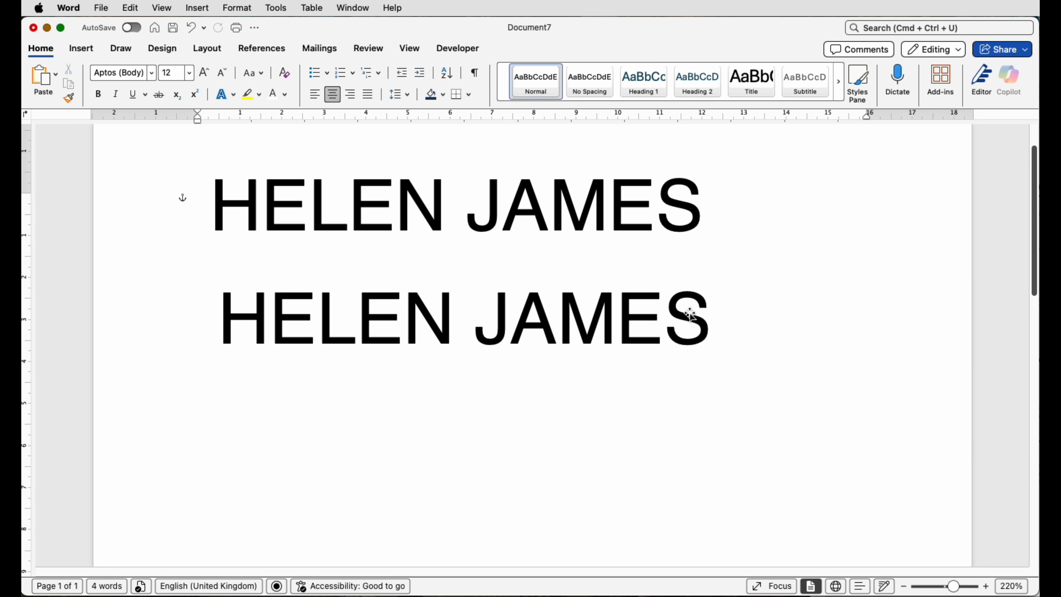
left_click(703, 314)
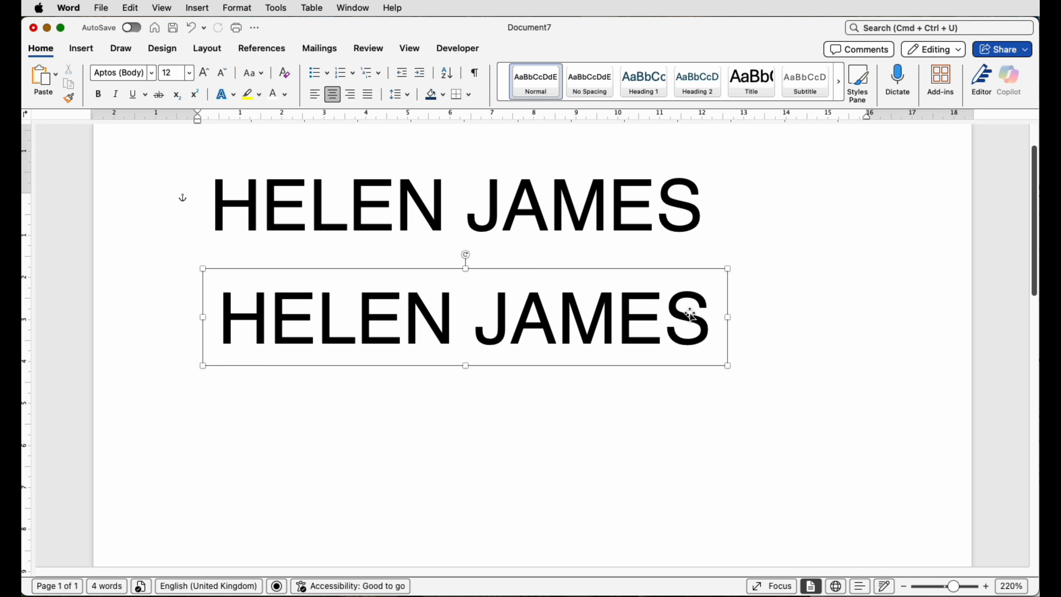
left_click(707, 318)
left_click_drag(709, 319, 385, 320)
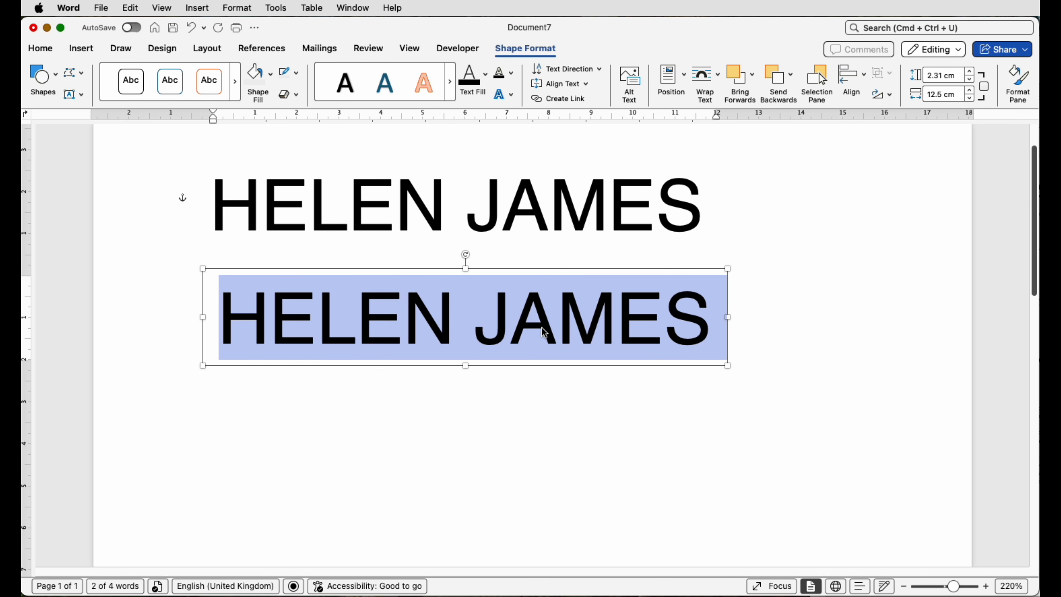
type("Account Manager")
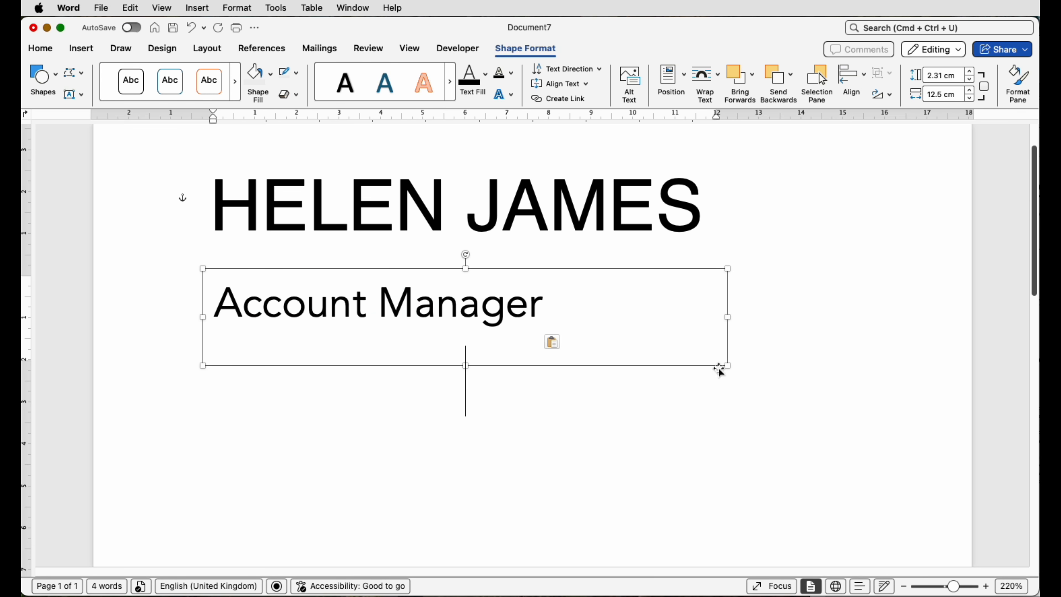
left_click_drag(727, 366, 555, 338)
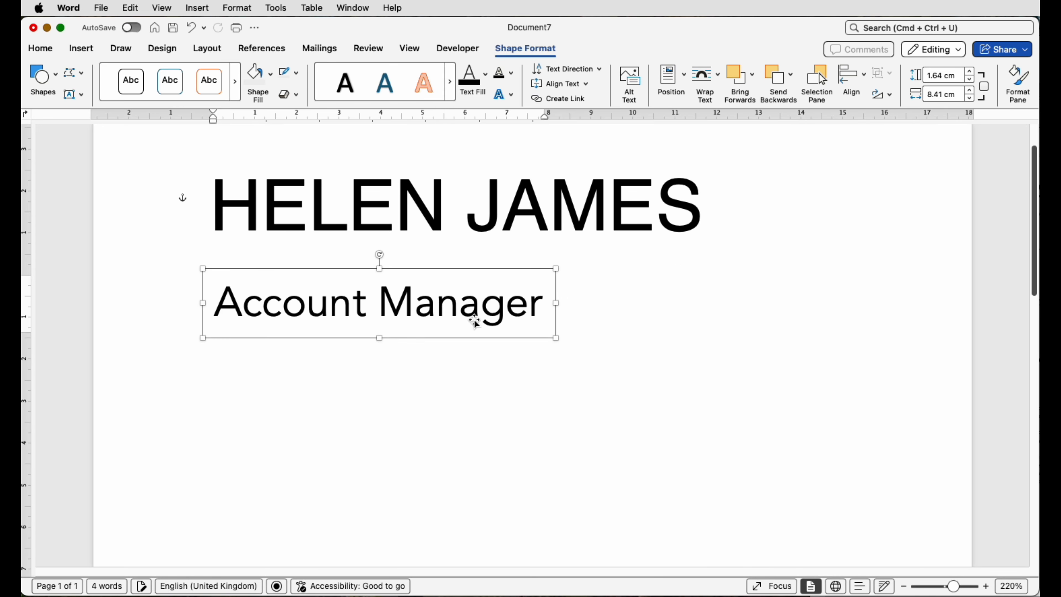
Step: Set Account Manager in Helvetica and move it up just under HELEN JAMES
left_click(38, 49)
left_click(105, 72)
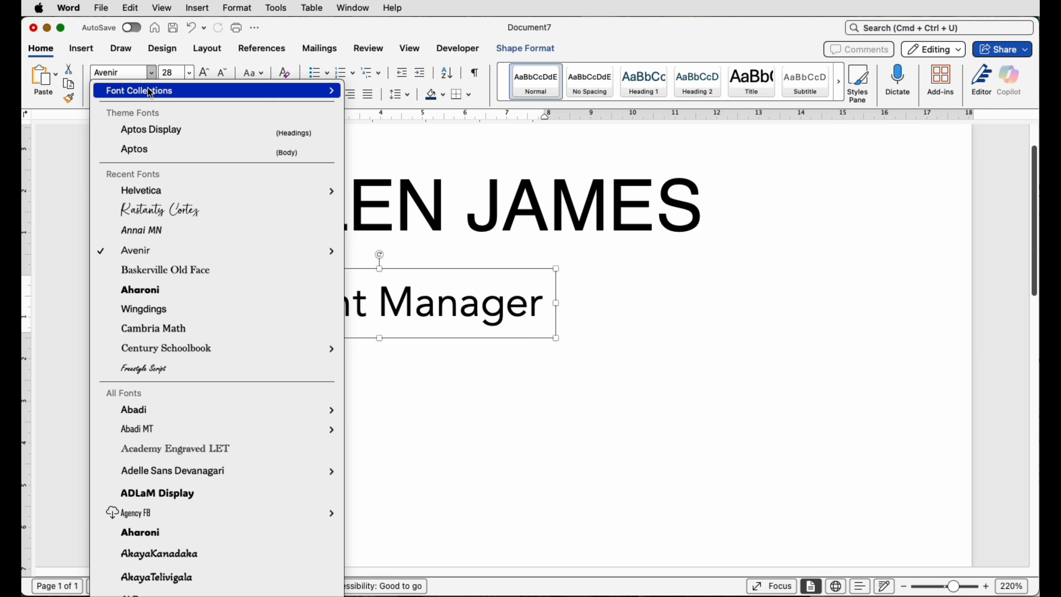
left_click(158, 195)
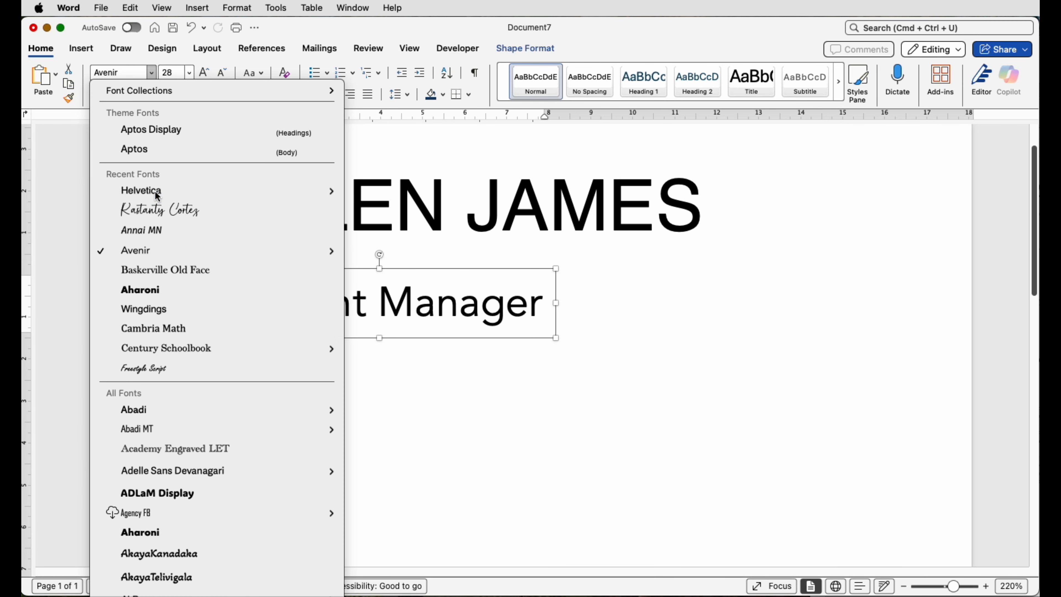
left_click_drag(395, 310, 392, 265)
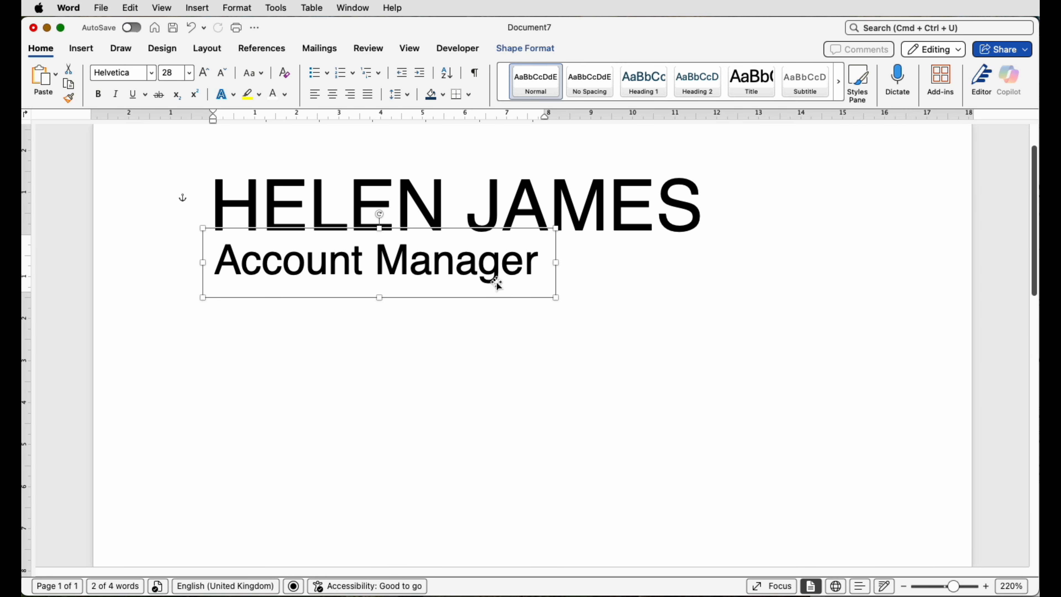
Step: Place a copy of the Account Manager box at the lower right
left_click_drag(421, 275, 788, 363)
left_click(804, 435)
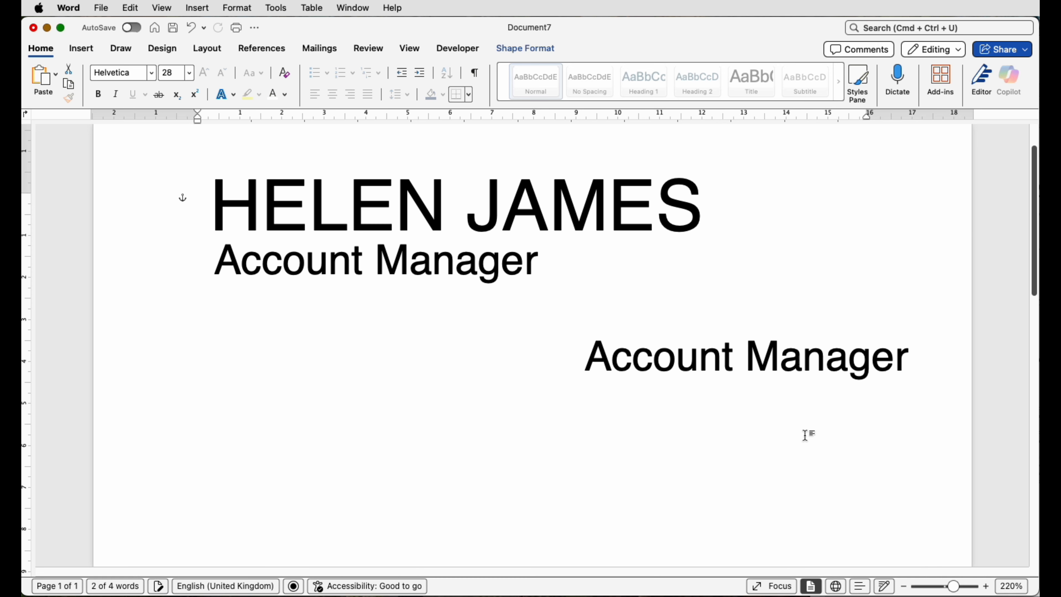
left_click(681, 360)
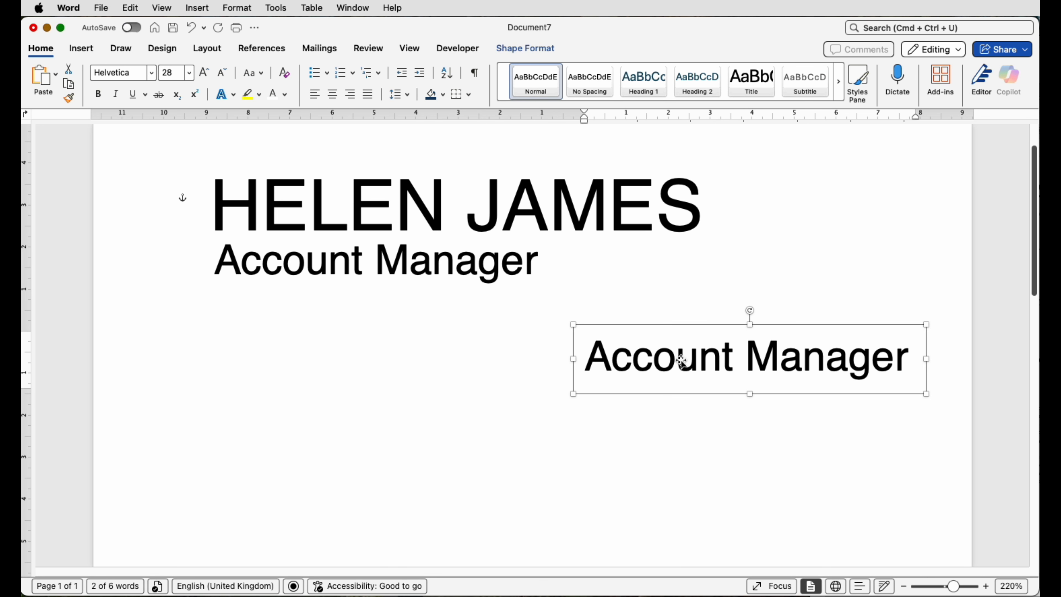
Step: Paste the phone, e-mail and address lines into it and resize the box to fit
key("super+a")
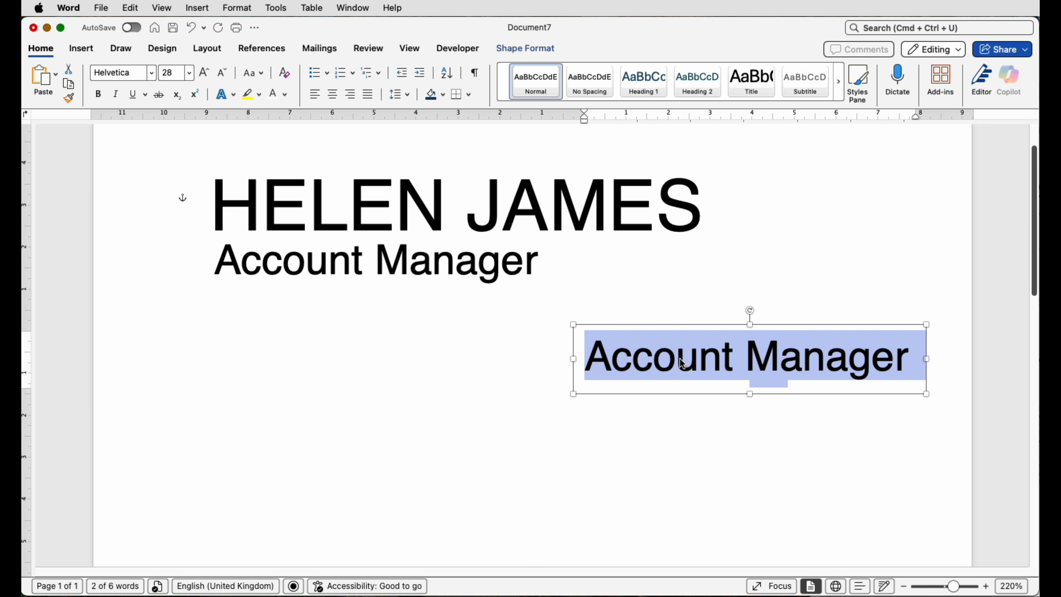
key("super+v")
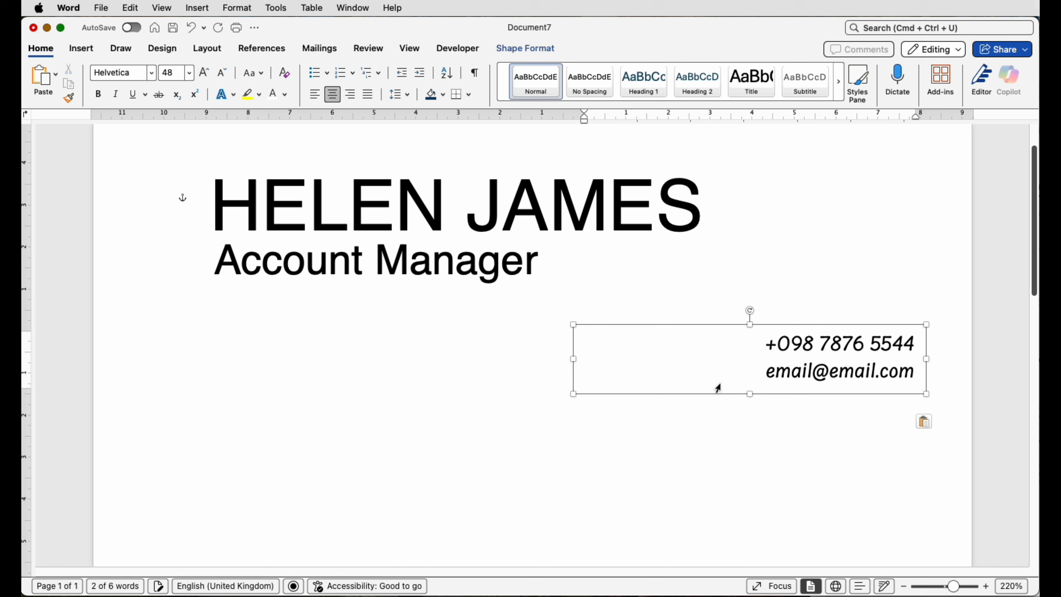
left_click_drag(750, 394, 748, 429)
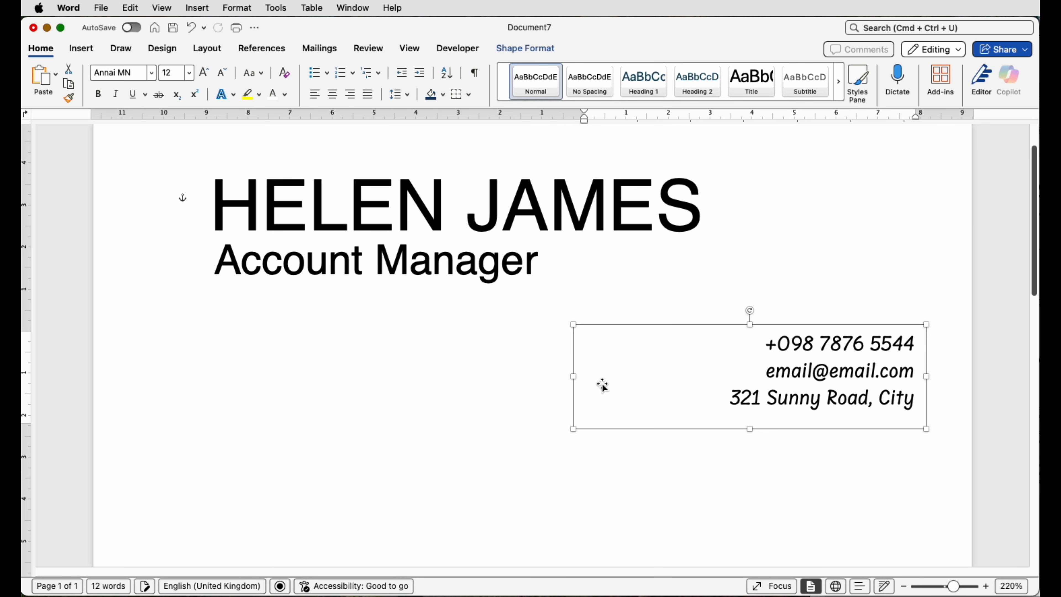
left_click_drag(573, 376, 707, 377)
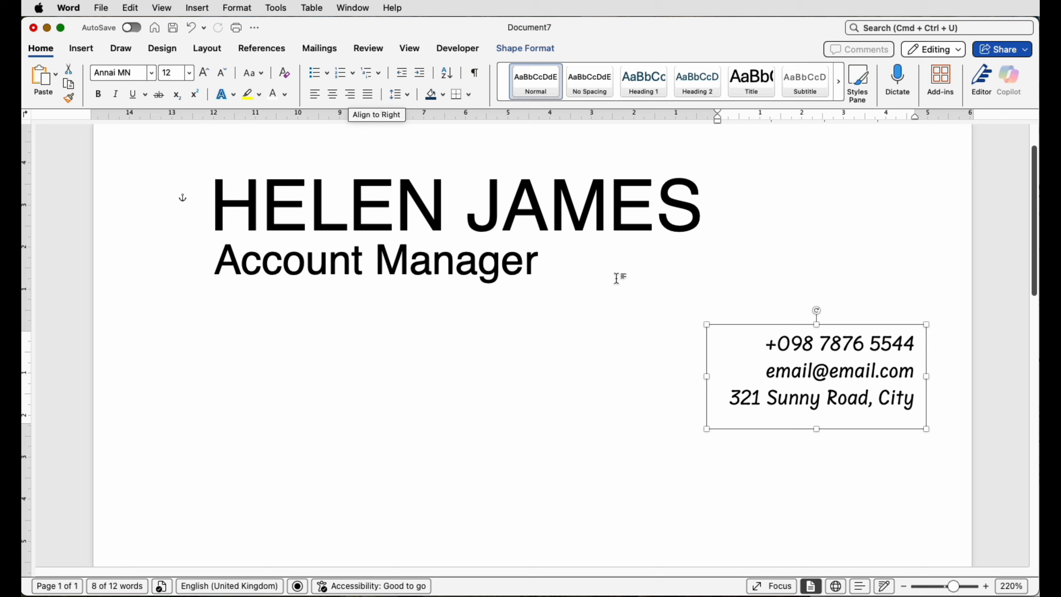
Step: Move the contact box up and turn its copy into a one-line 15th August 2026 date box
left_click_drag(859, 370, 850, 457)
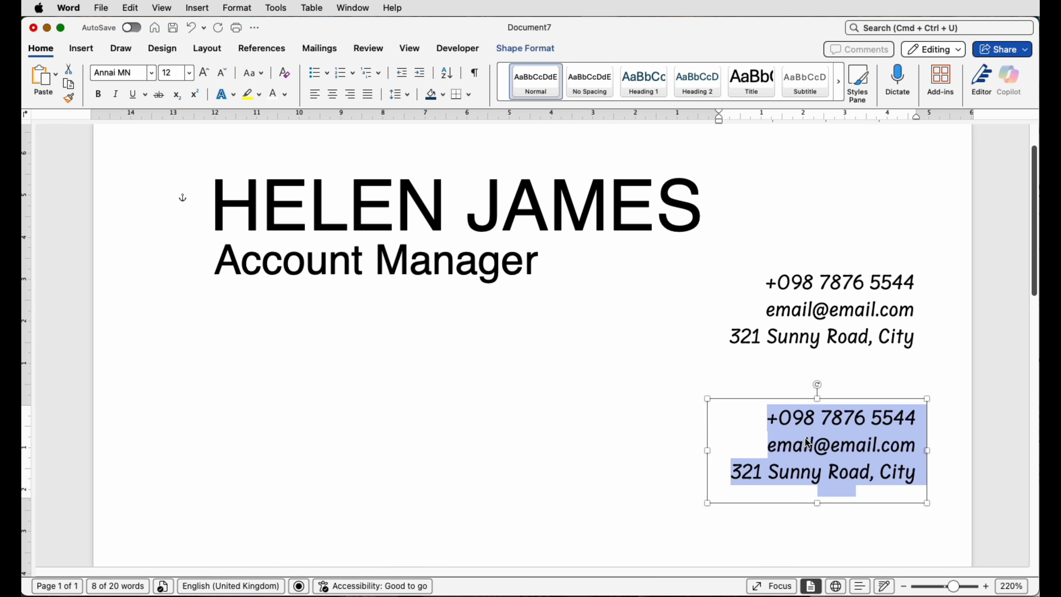
type("15th August 2026")
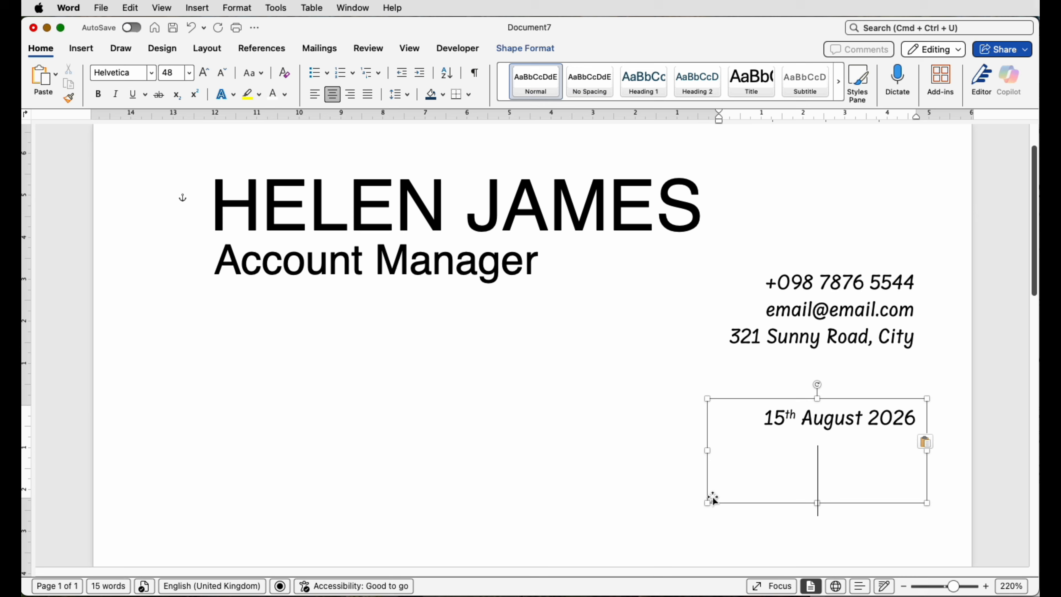
key("super+j")
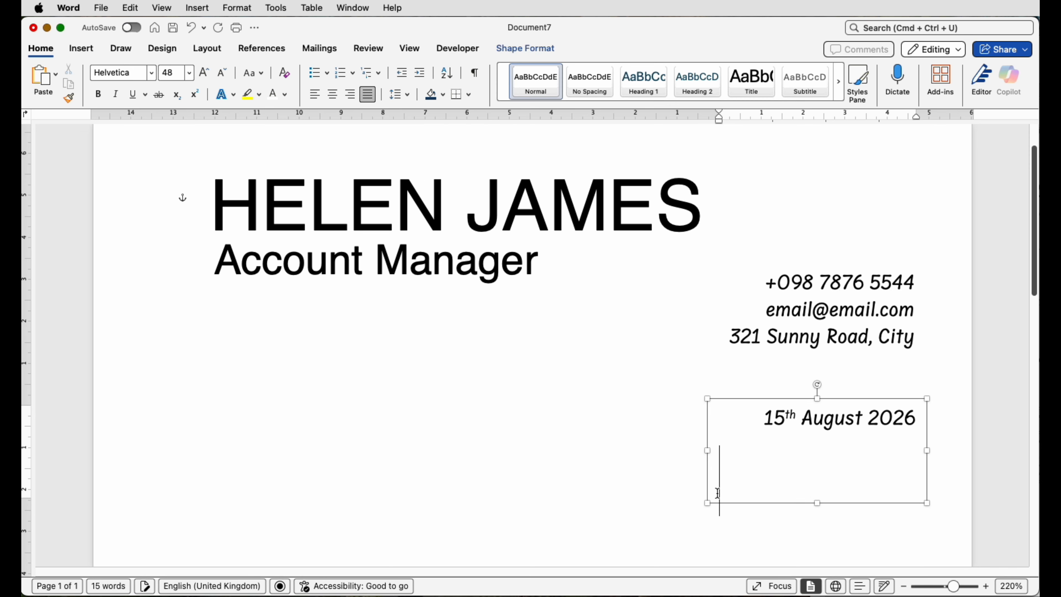
left_click_drag(708, 502, 731, 438)
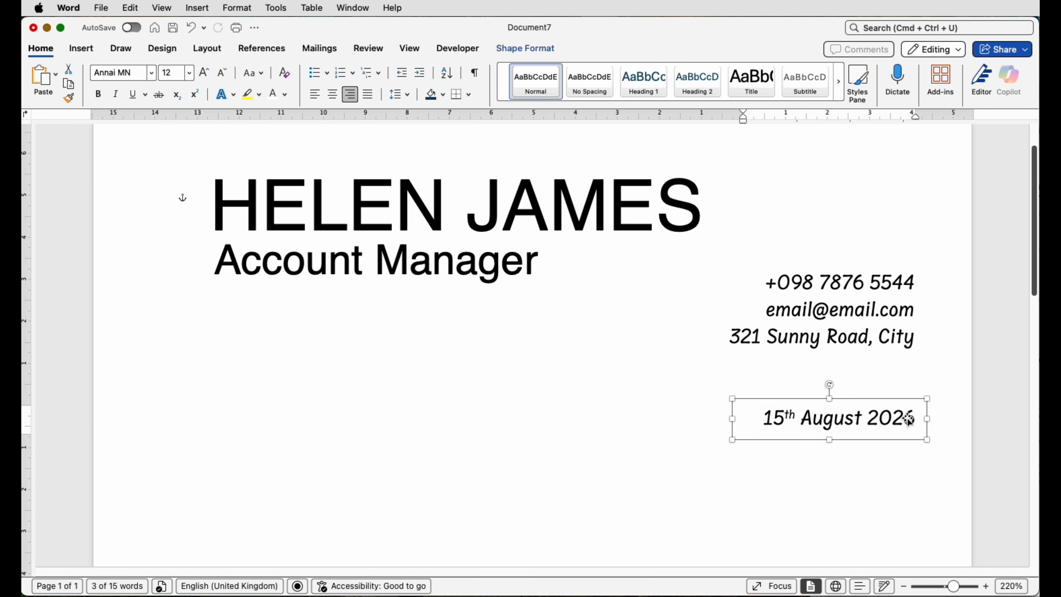
left_click_drag(914, 419, 772, 418)
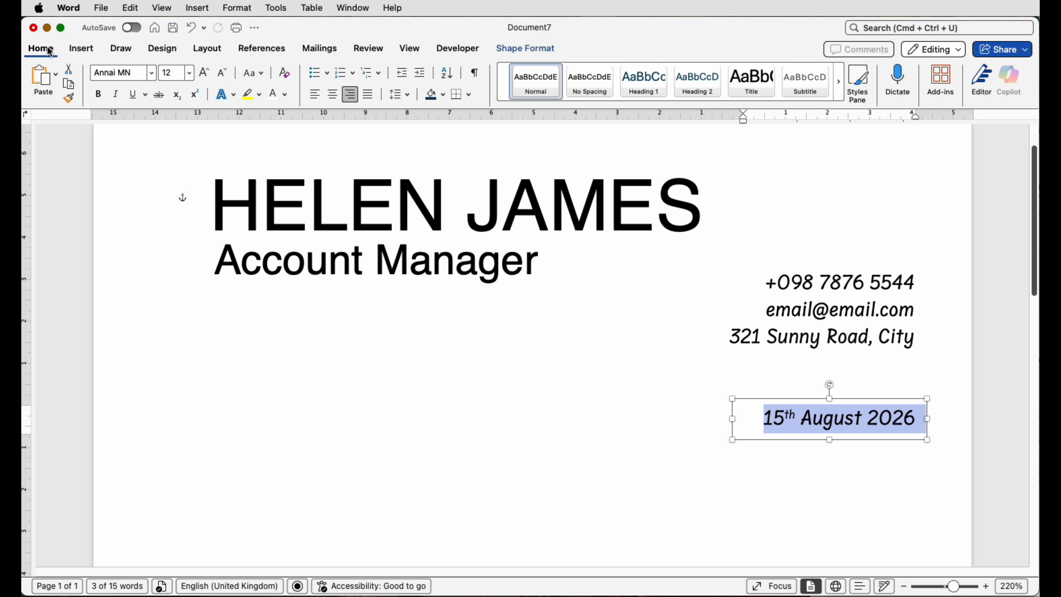
left_click(284, 95)
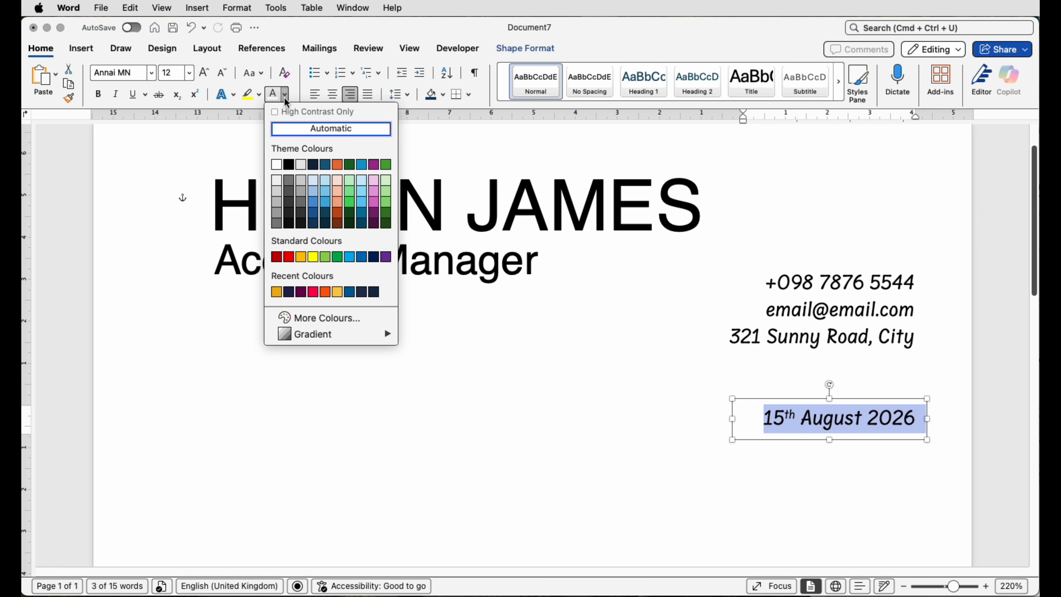
Step: Colour the date red, align its box, and duplicate the contact block to the lower left
left_click(288, 257)
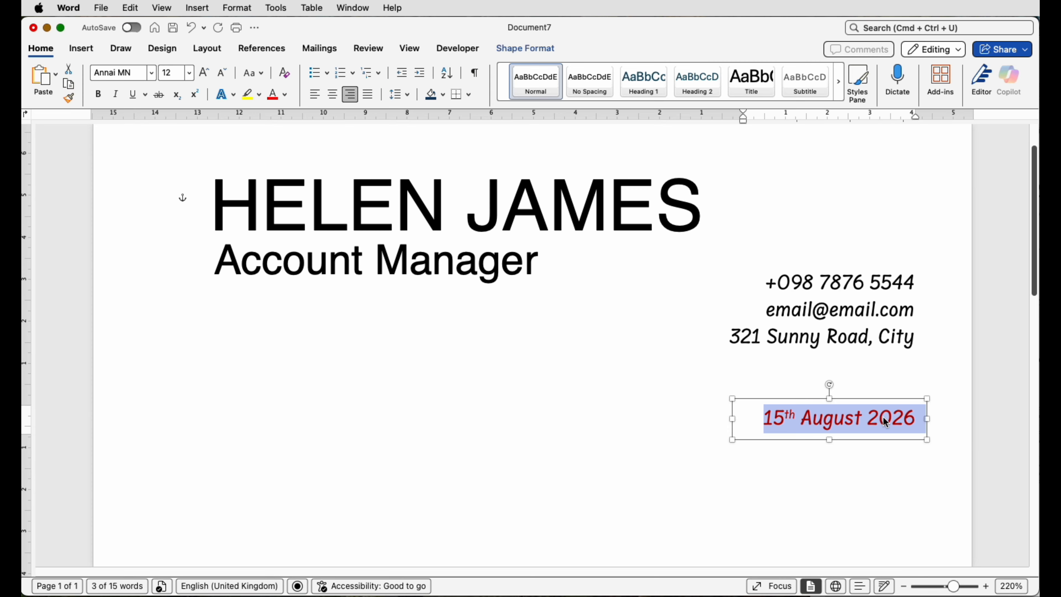
left_click(694, 418)
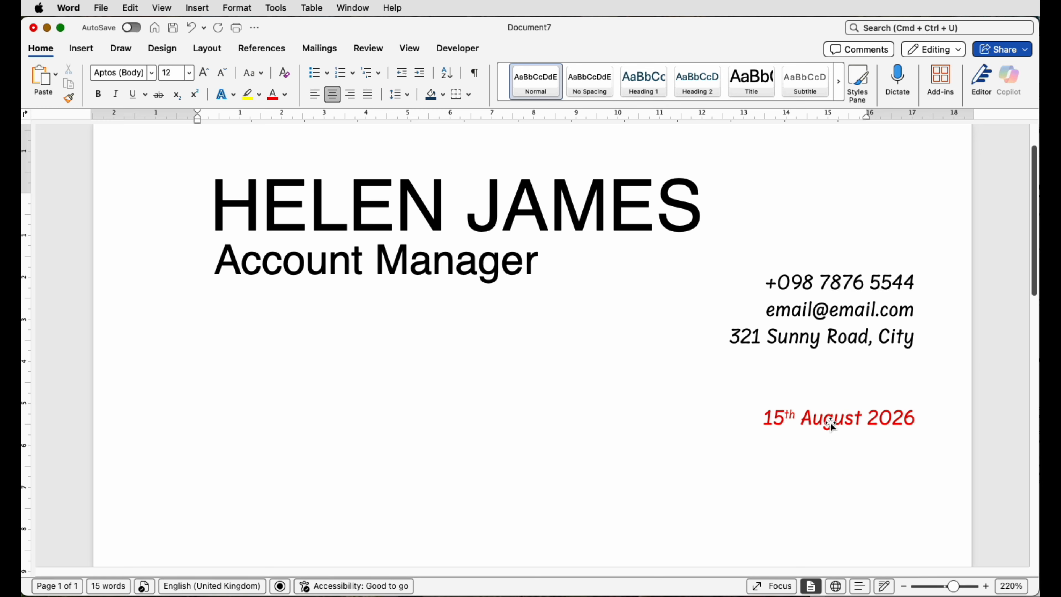
left_click(852, 423)
mouse_move(852, 423)
left_mouse_down()
mouse_move(822, 422)
mouse_move(854, 422)
left_mouse_up()
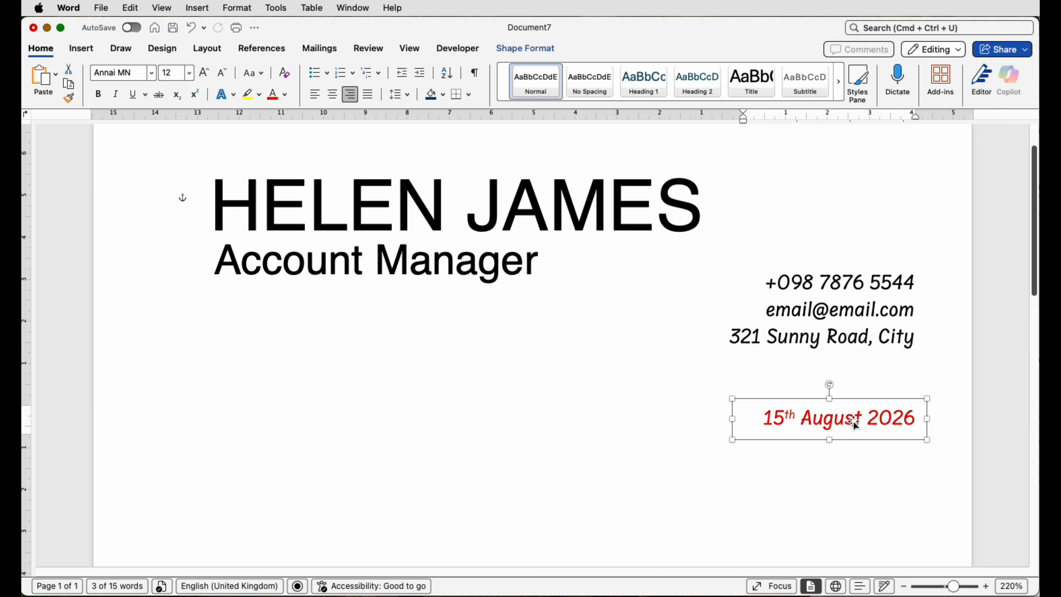
left_click(854, 333)
left_click_drag(854, 334, 568, 471)
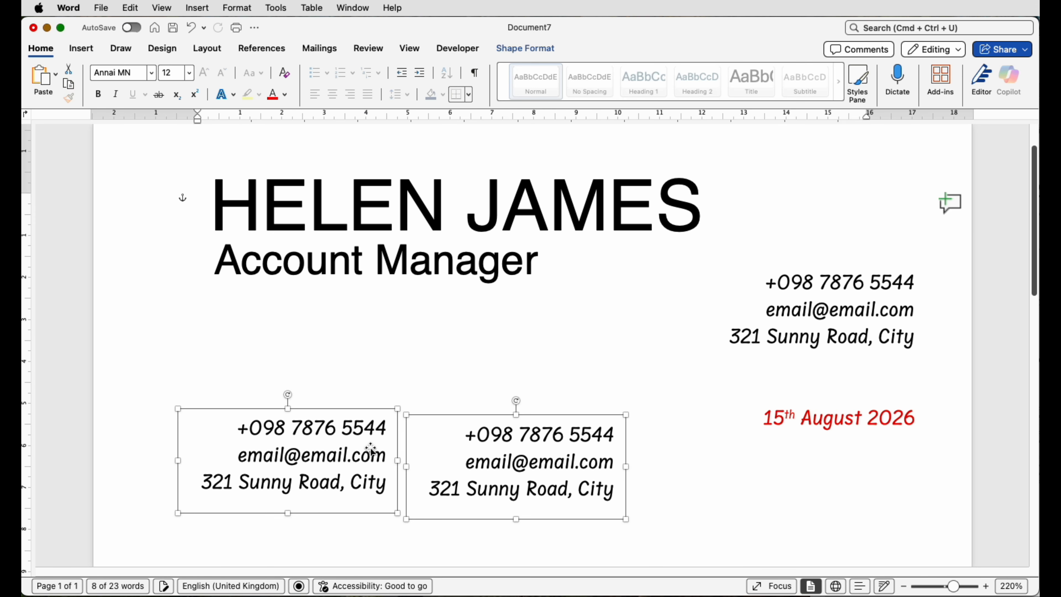
Step: Left-align the lower-left contact copy and move the other copy to the right
left_click(359, 380)
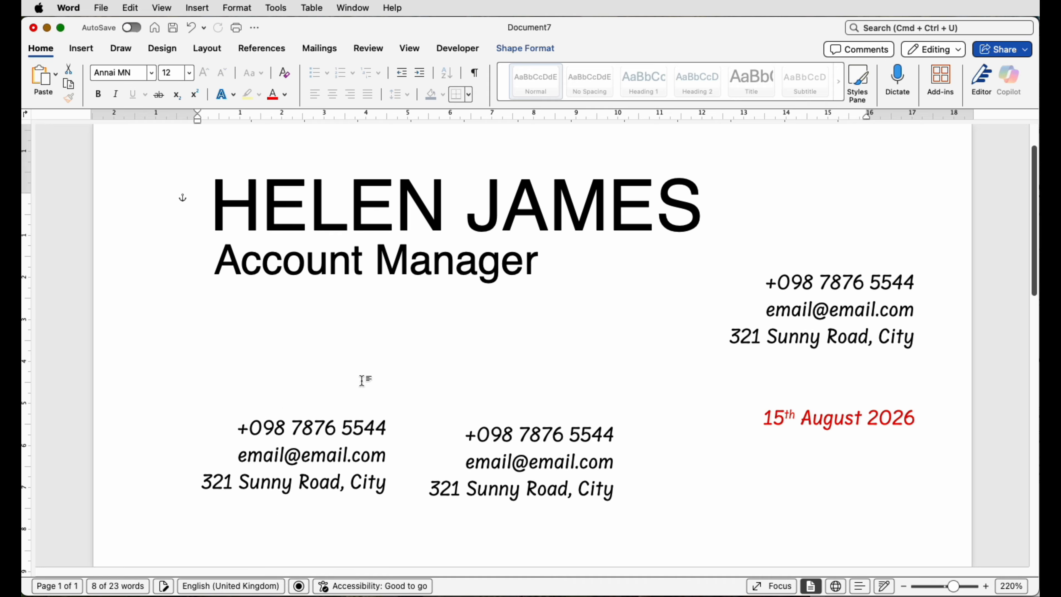
left_click(340, 462)
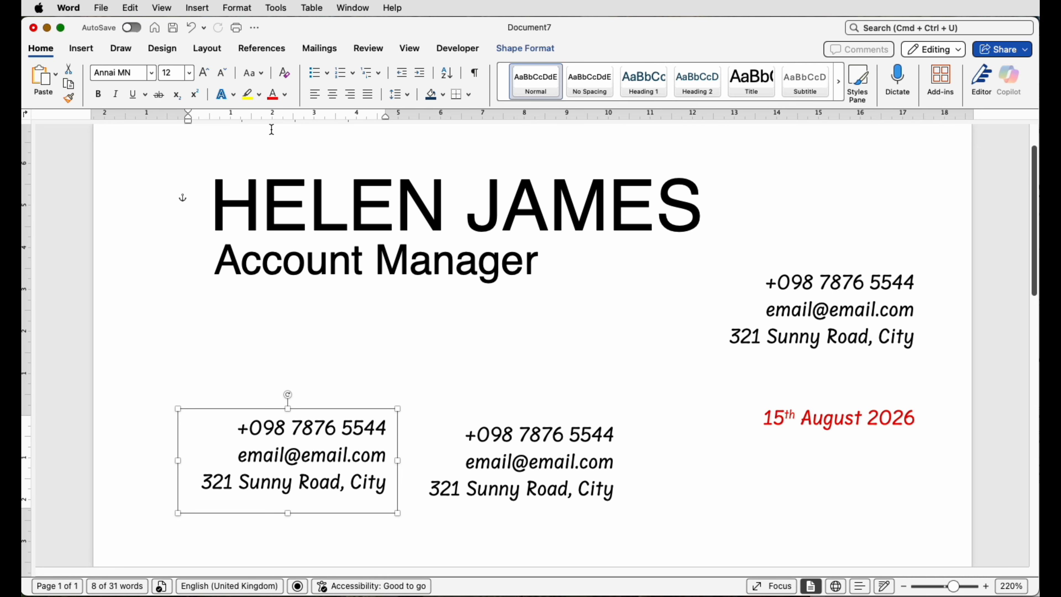
left_click(315, 95)
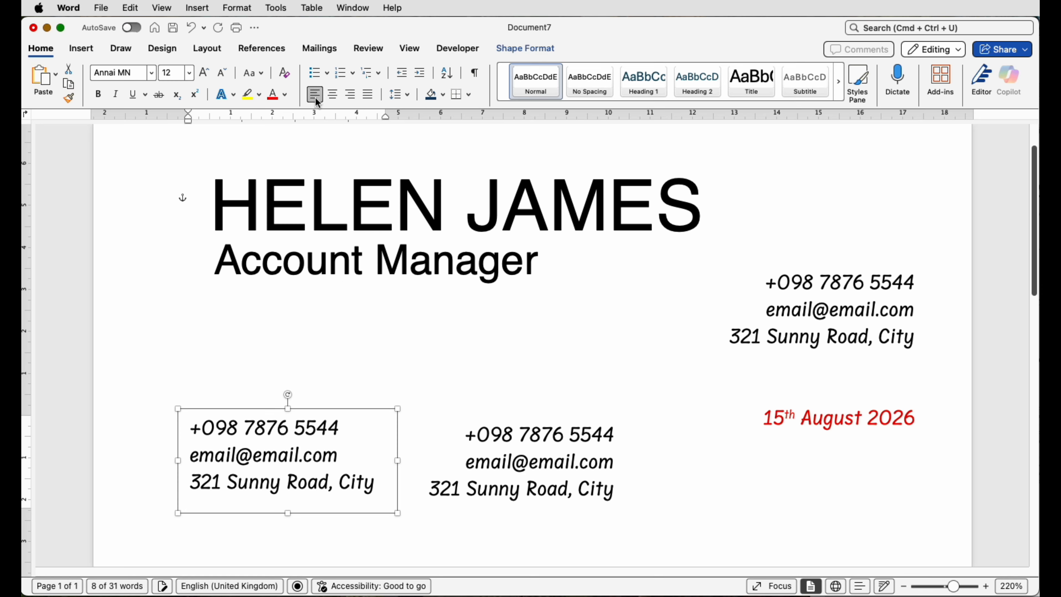
key("super+a")
left_click_drag(278, 453, 612, 494)
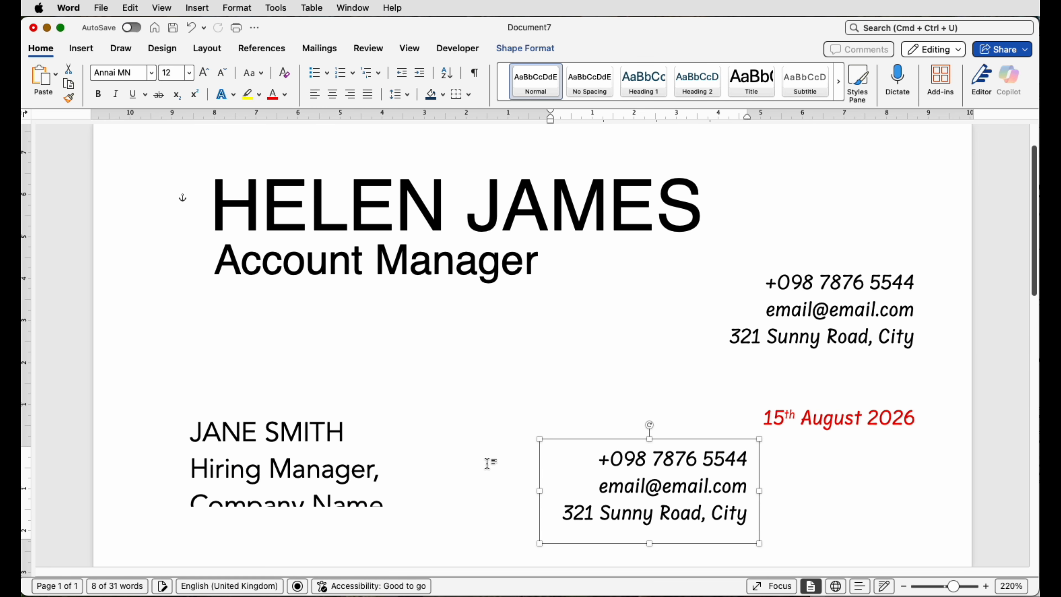
scroll(476, 459, "down", 2)
scroll(475, 457, "down", 6)
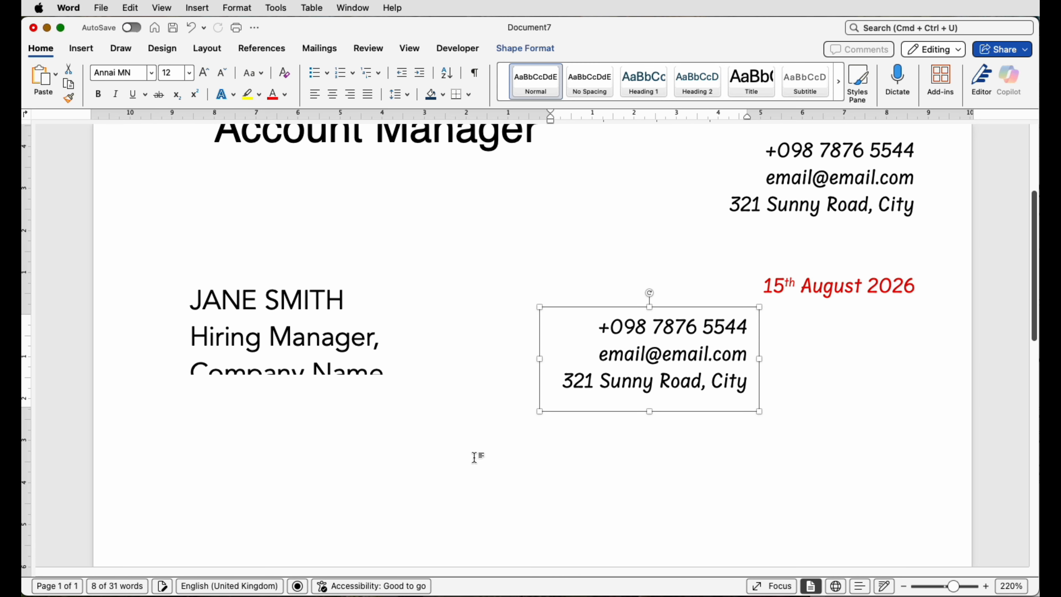
left_click_drag(636, 353, 714, 457)
Step: Resize the JANE SMITH recipient box, make it red, and move a contact copy beneath
left_click(315, 301)
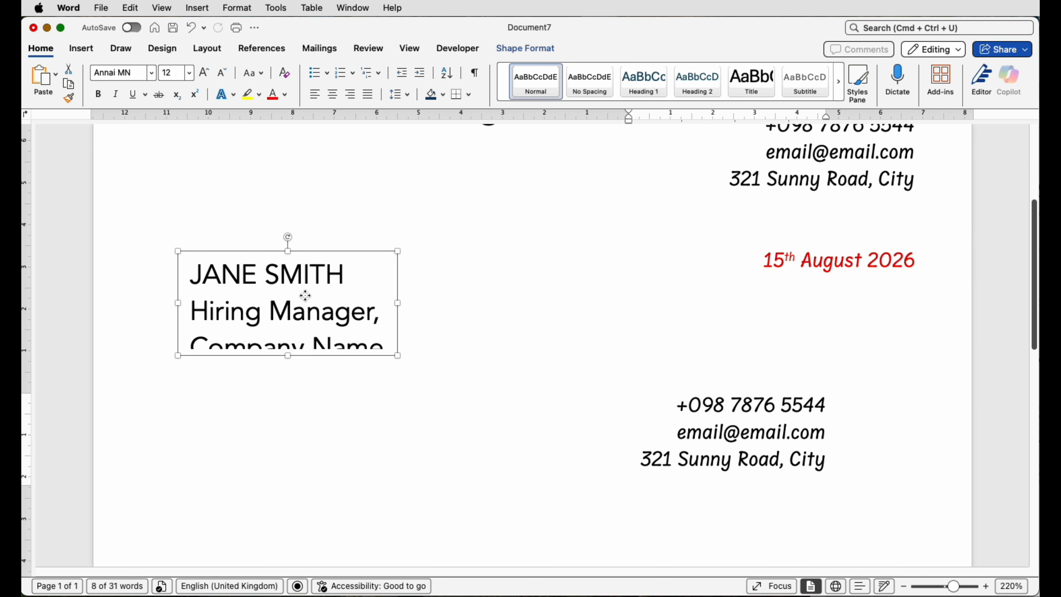
left_click_drag(398, 303, 626, 309)
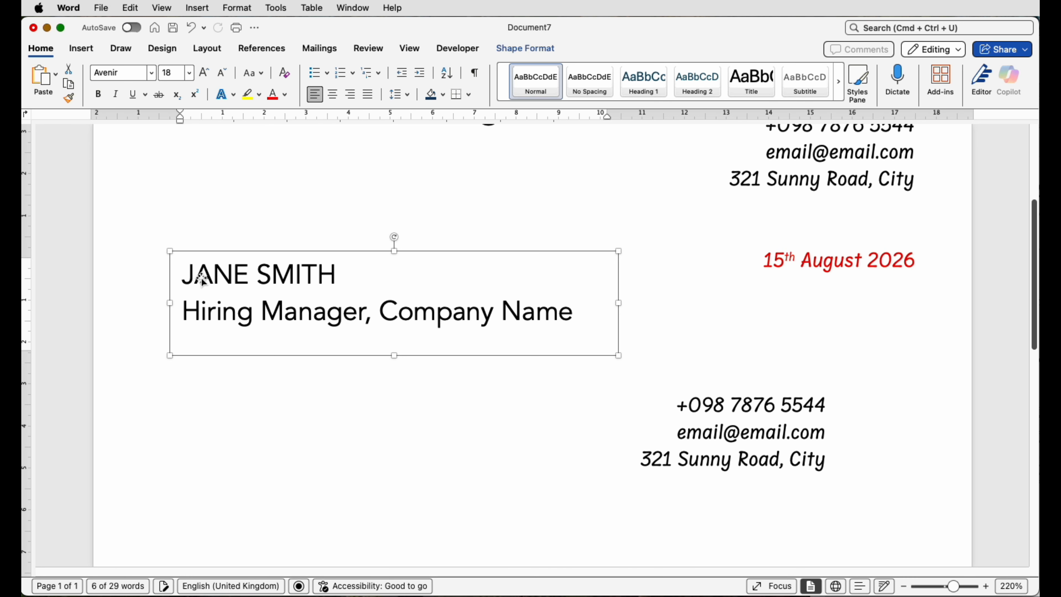
left_click_drag(394, 356, 394, 340)
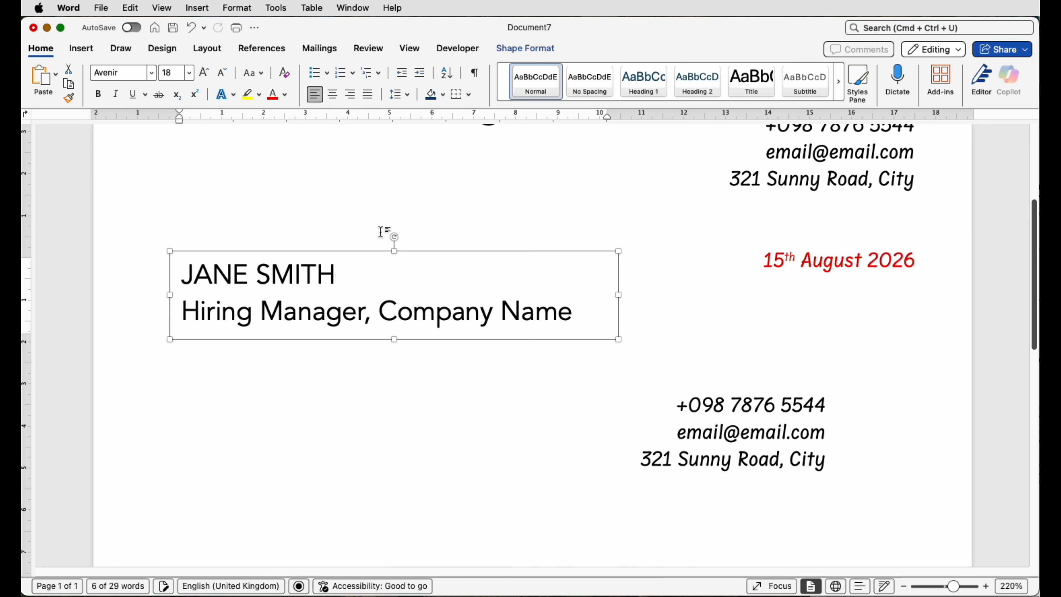
left_click(275, 97)
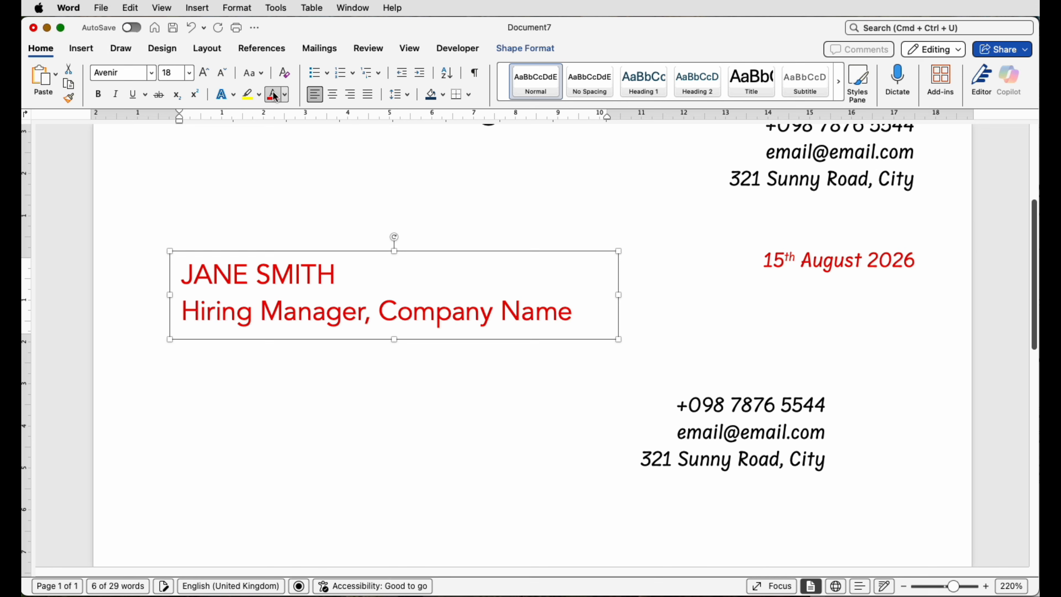
left_click_drag(695, 430, 273, 394)
Step: Make the contact lines under the recipient red and left-aligned, tucked beneath it
left_click(313, 95)
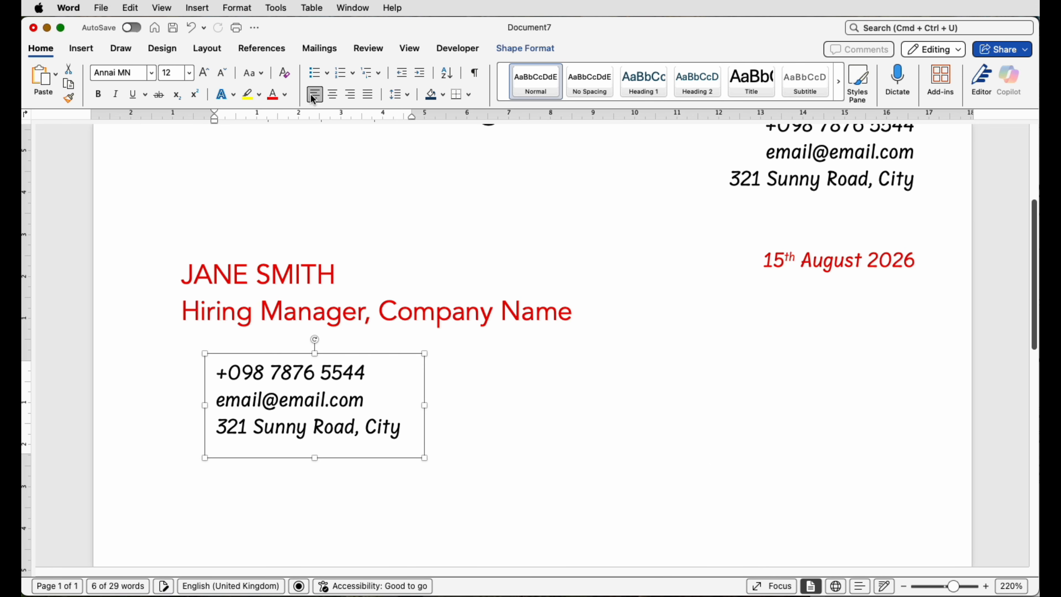
left_click(274, 95)
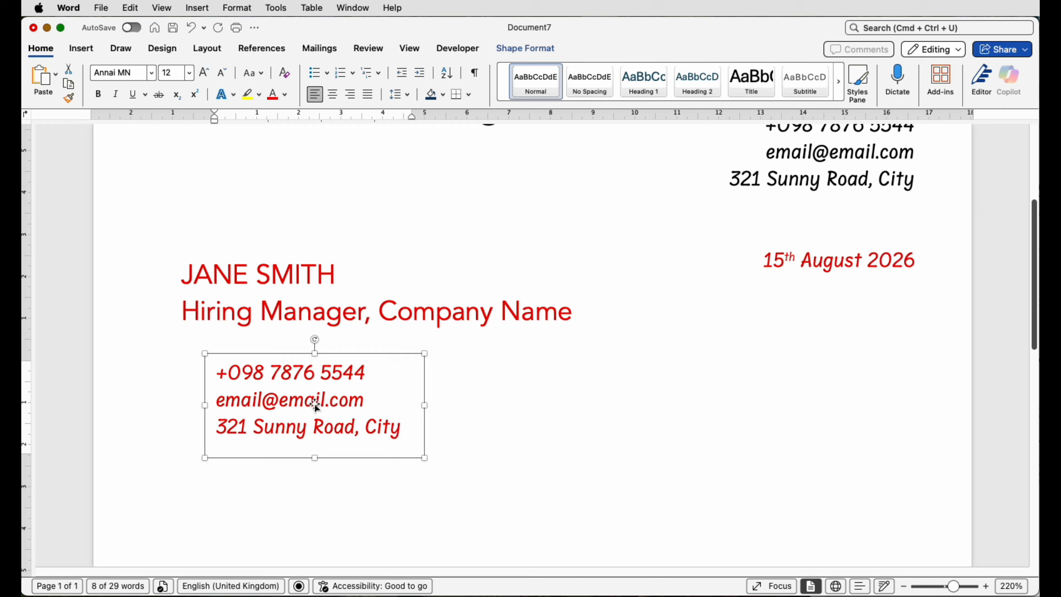
left_click_drag(317, 402, 282, 391)
Step: Duplicate the top-right contact box lower on the page and widen the copy
left_click(809, 193)
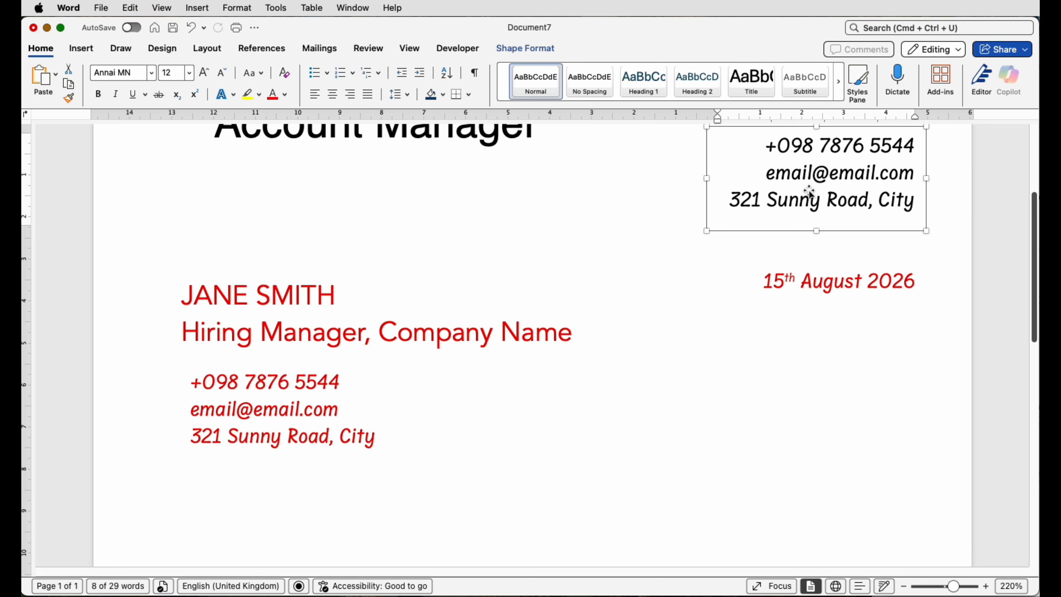
left_click_drag(808, 193, 500, 486)
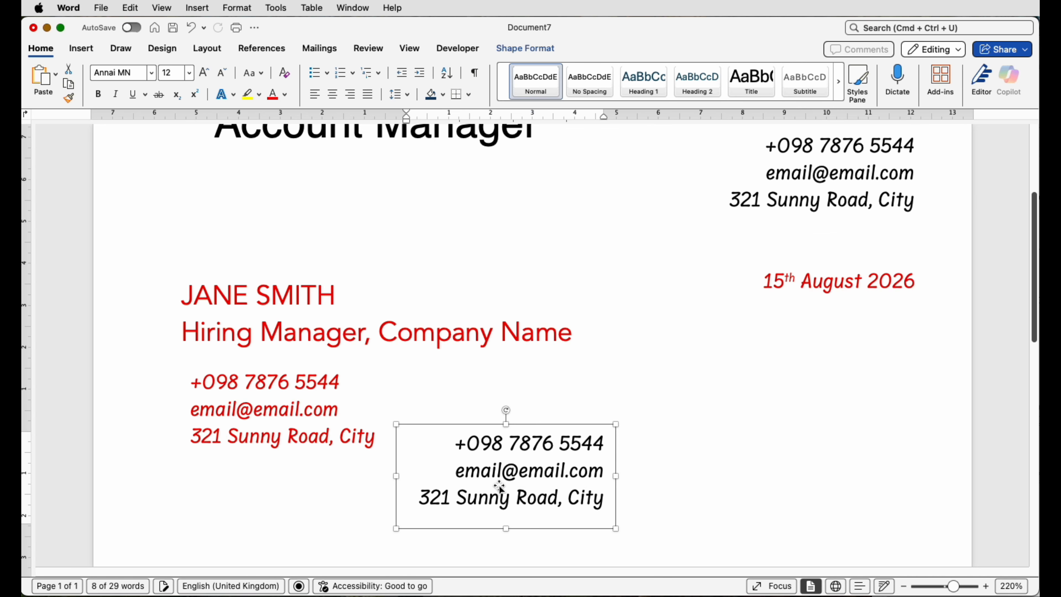
scroll(502, 307, "down", 5)
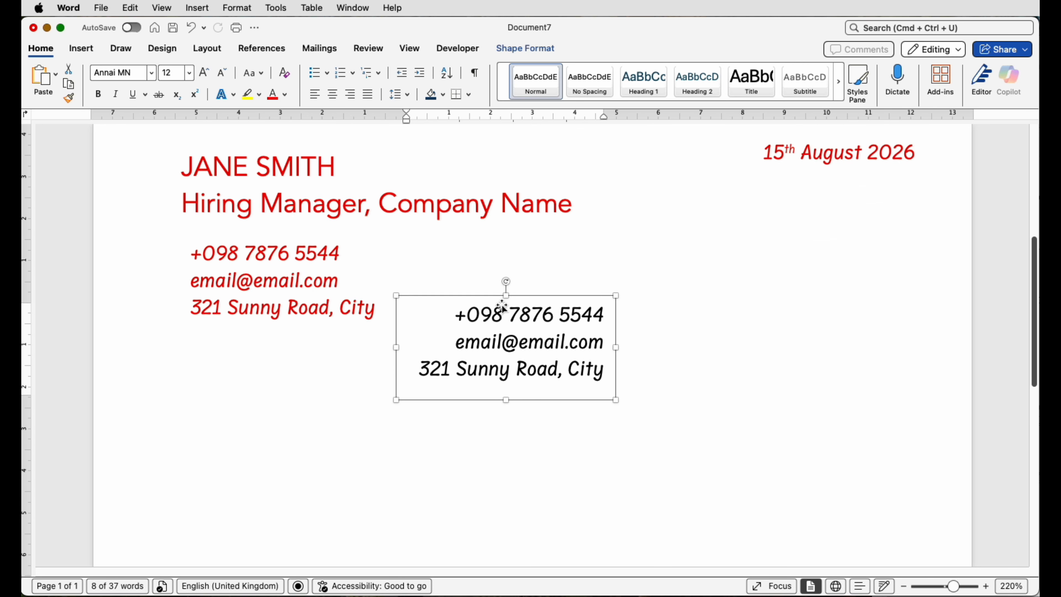
left_click_drag(504, 345, 304, 388)
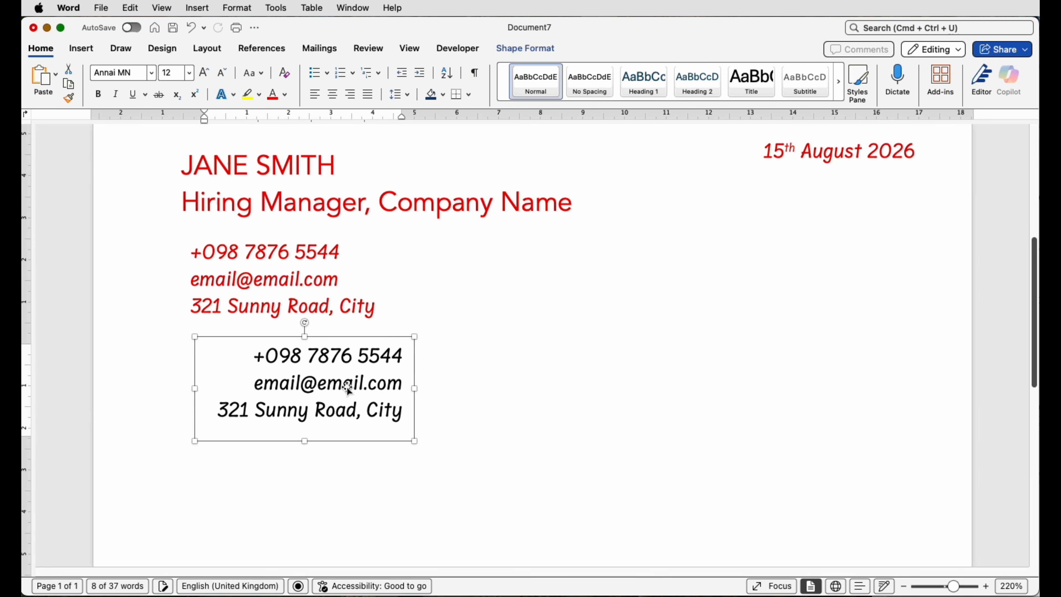
left_click_drag(421, 388, 658, 398)
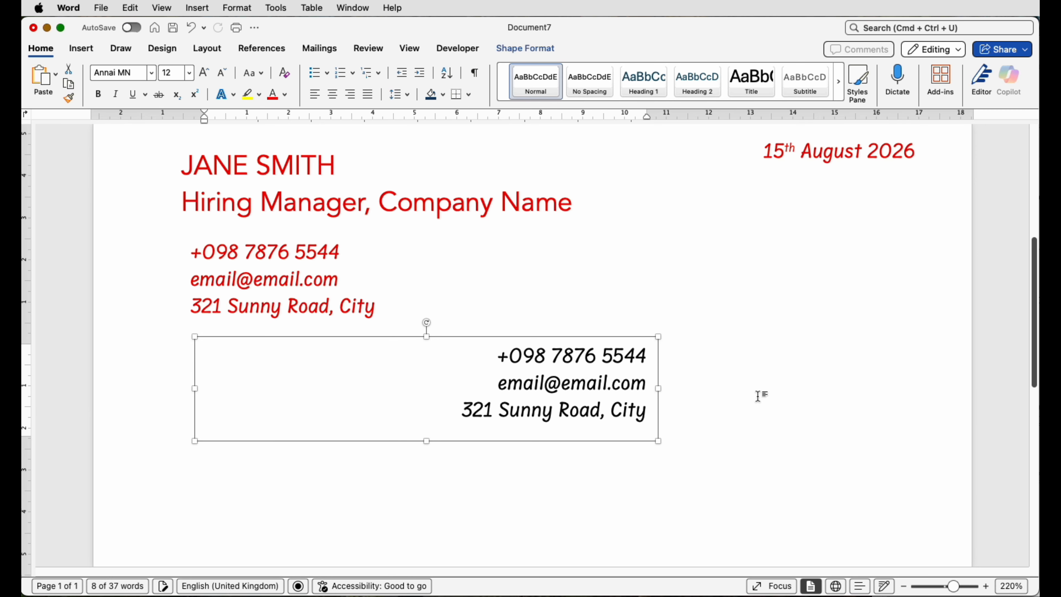
Step: Replace the new box's text with a red one-line JOB REFERENCE: SENIOR ACCOUNT MANAGER
left_click(585, 379)
key("super+a")
type("JOB REFERENCE: SENIOR ACCOUNT MANAGER")
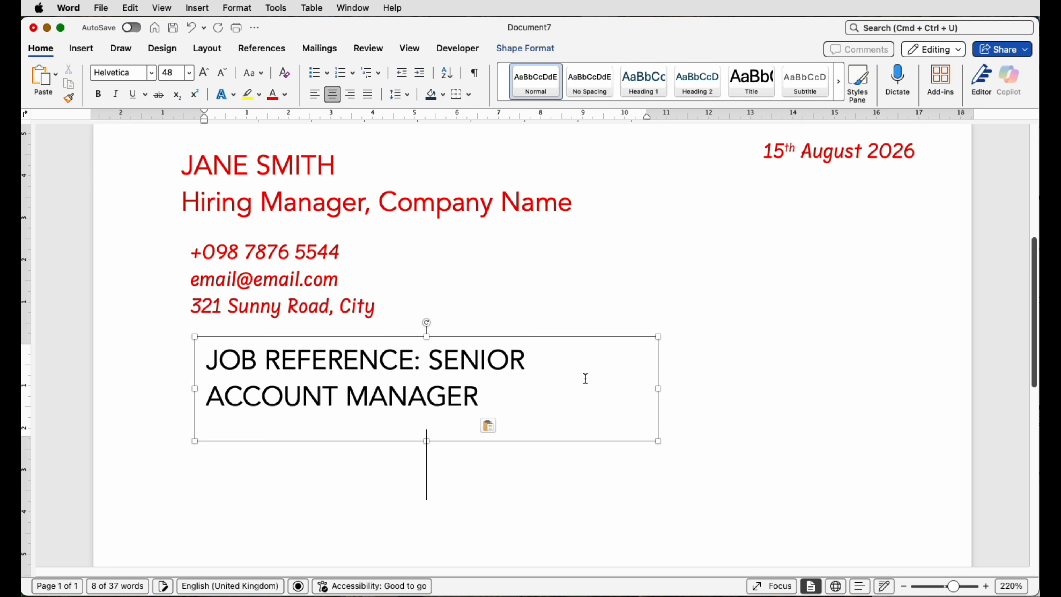
left_click_drag(658, 388, 857, 389)
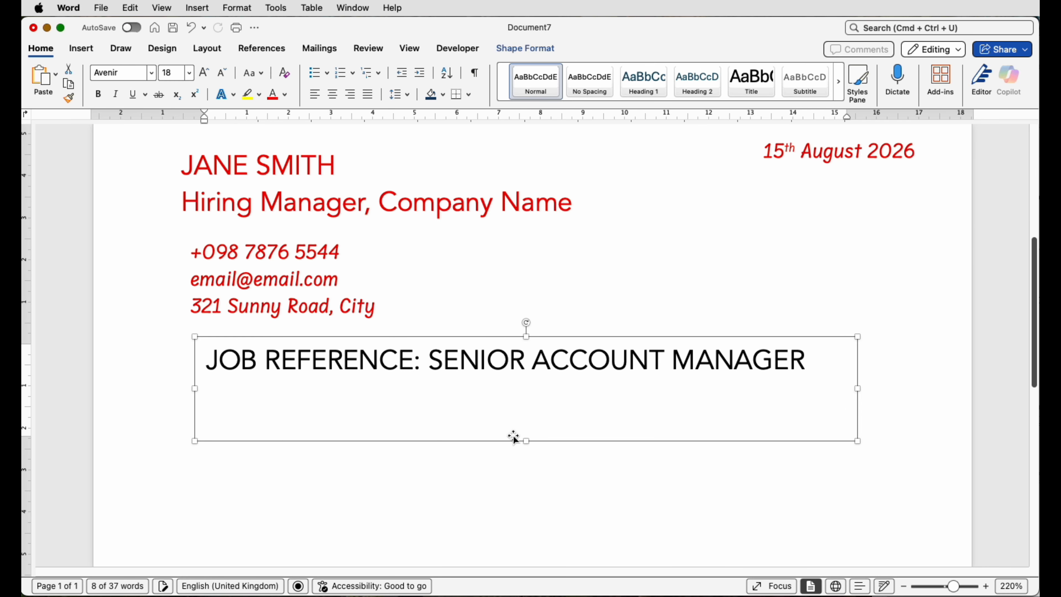
left_click_drag(526, 440, 516, 394)
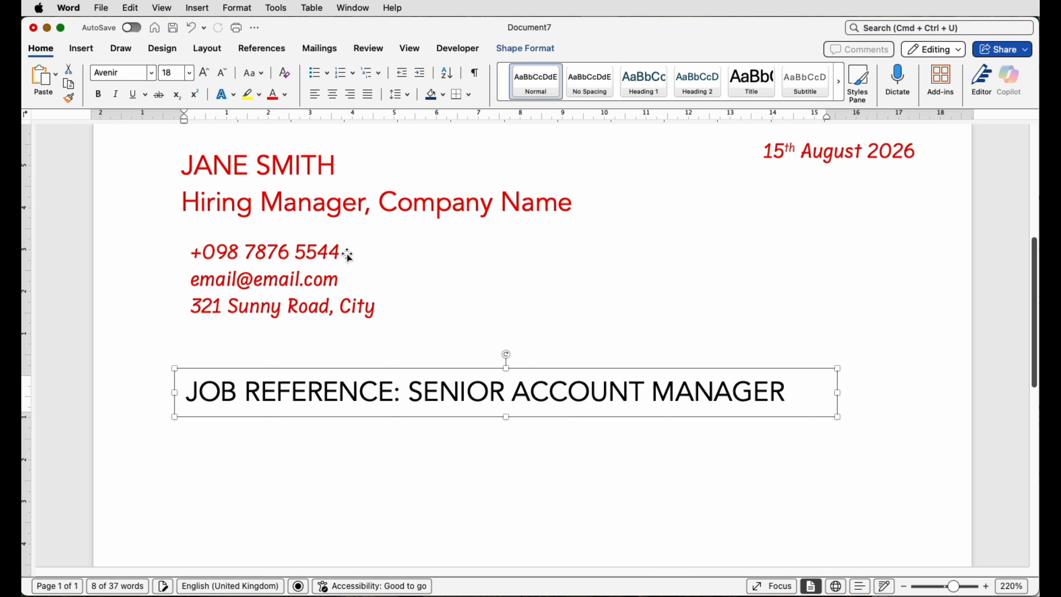
left_click(273, 93)
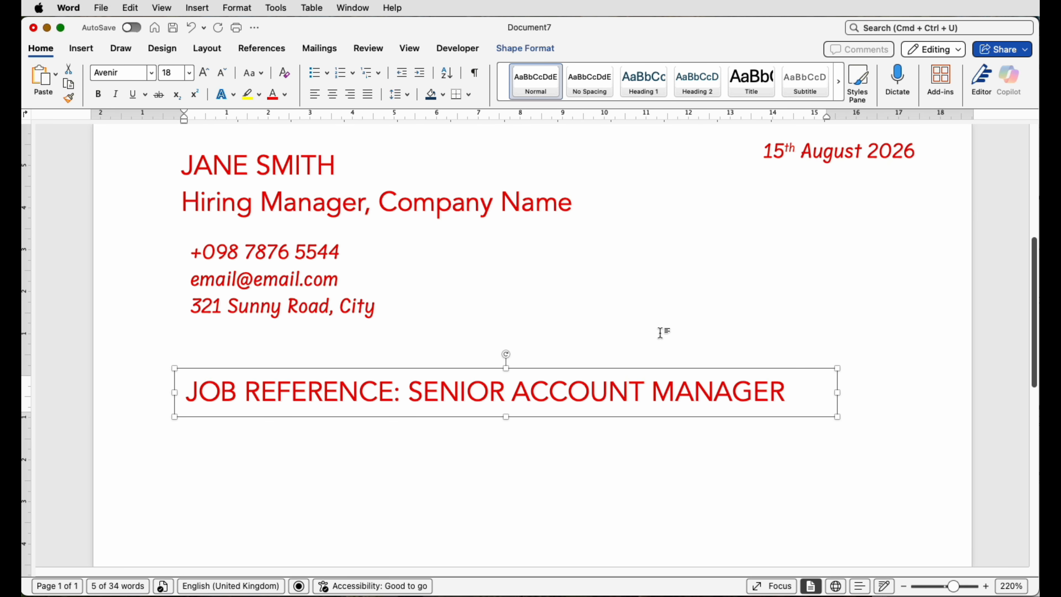
Step: Place another copy of the top-right contact block beneath the job reference heading
scroll(584, 332, "up", 5)
left_click_drag(800, 199, 536, 521)
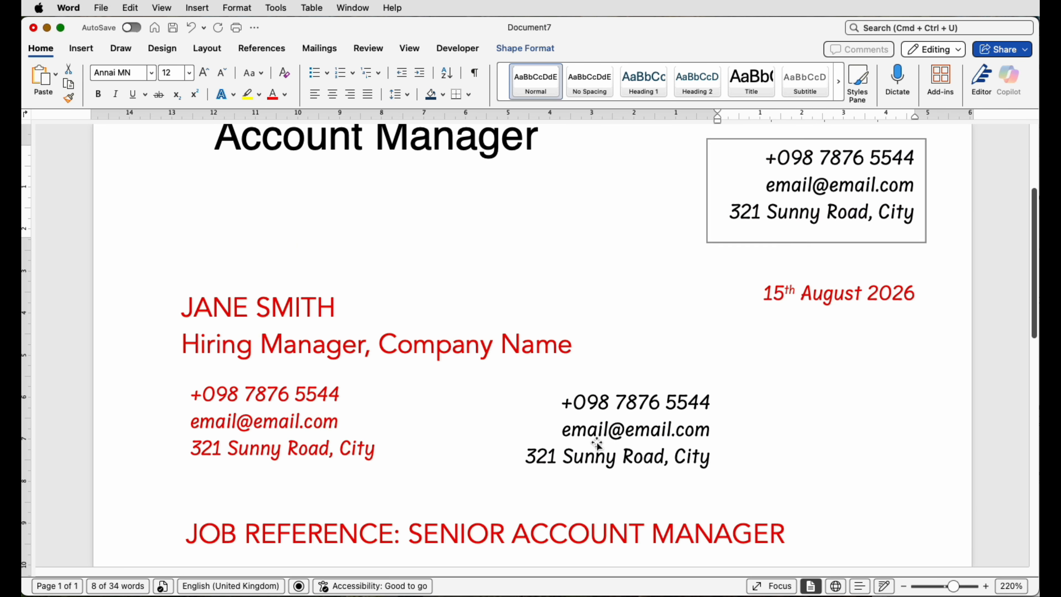
scroll(535, 376, "down", 7)
left_click_drag(536, 234, 292, 353)
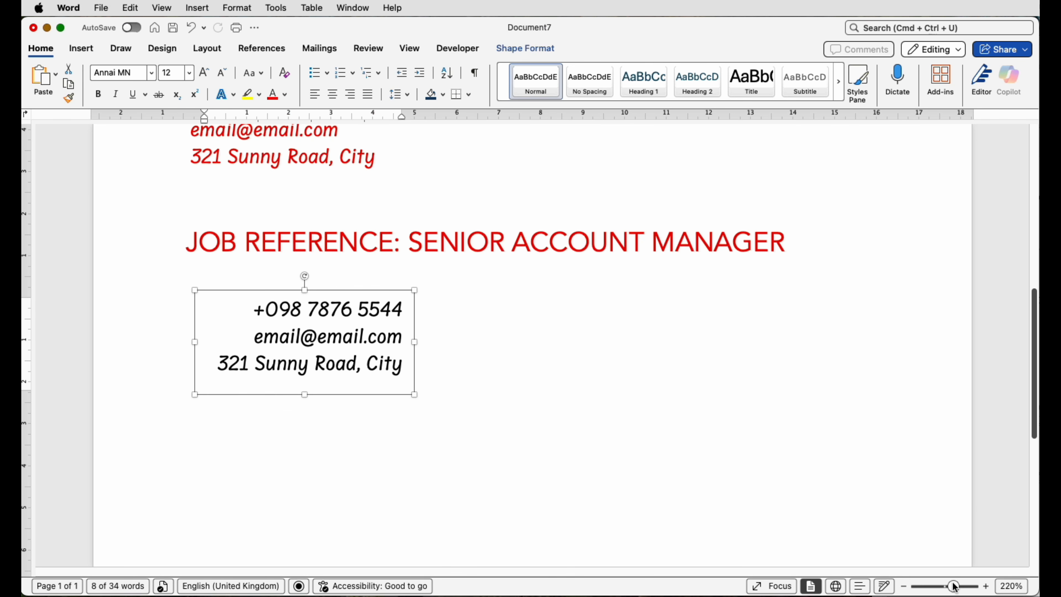
Step: Drag a copy of the contact text box below JOB REFERENCE and paste the letter text into it
scroll(355, 368, "down", 10)
left_click_drag(492, 379, 646, 519)
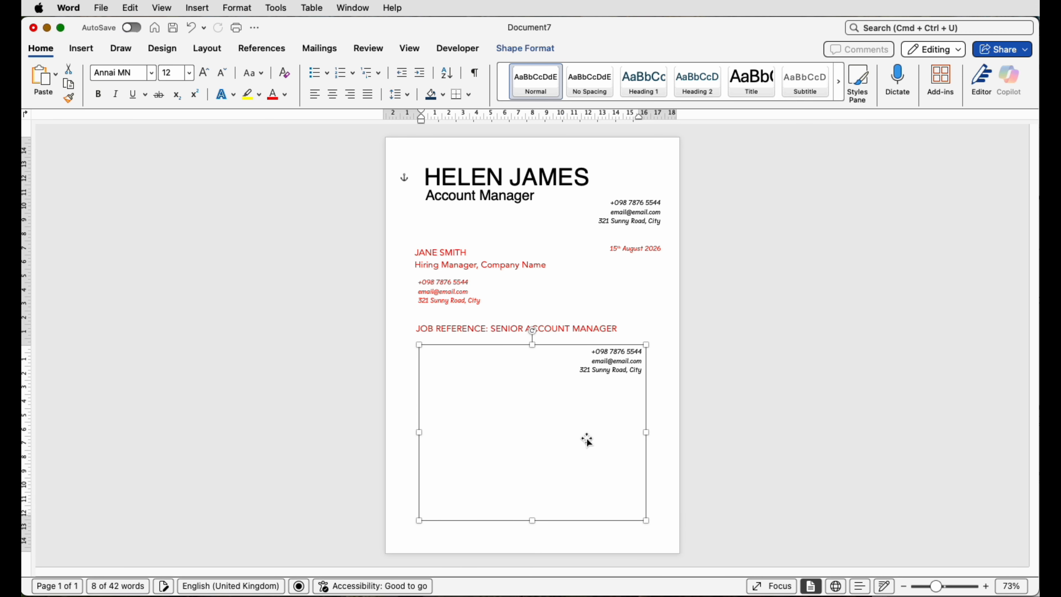
type("Dear Jane  Video provides a powerful way to help you prove your point. When you click Online Video, you can paste in the embed code for the video you want to add. You can also type a keyword to search online for the video that best fits your document. To make your document look professionally produced, Word provides header, footer, cover page and text box designs that complement each other. For example, you can add a matching cover page, header and sidebar. Click Insert, then choose the elements you want from the different galleries. Themes and styles also help to keep your document coordinated. When you click Design and choose a new Theme, the pictures, charts and SmartArt graphics change to match your new theme.  Sincerely Helen James")
Step: Resize the letter box to about 12.08 cm tall and reposition it lower on the page
left_click_drag(531, 520, 527, 509)
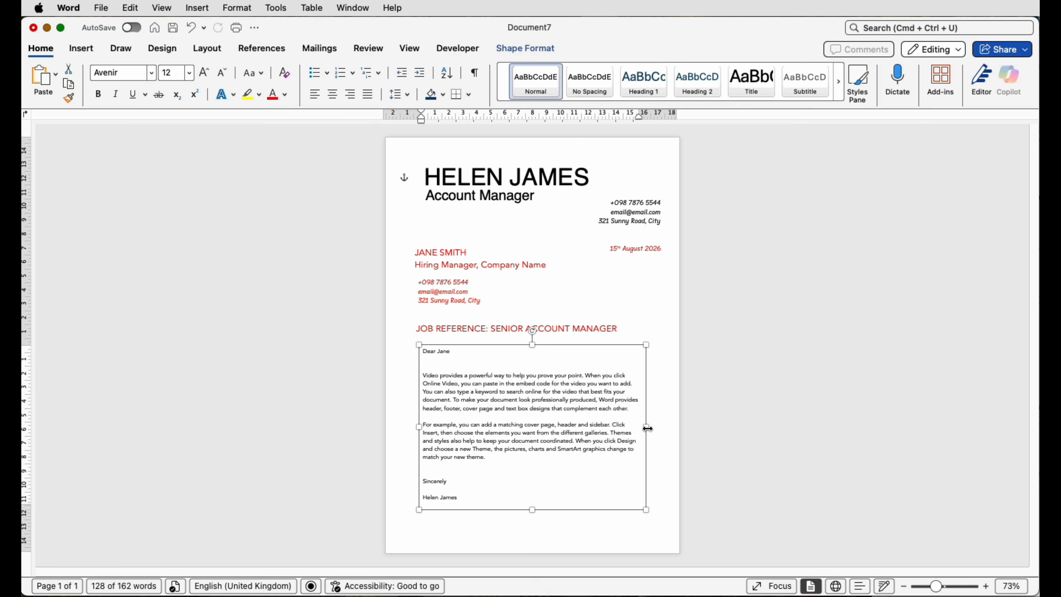
mouse_move(646, 428)
left_mouse_down()
mouse_move(555, 428)
mouse_move(666, 428)
mouse_move(653, 428)
left_mouse_up()
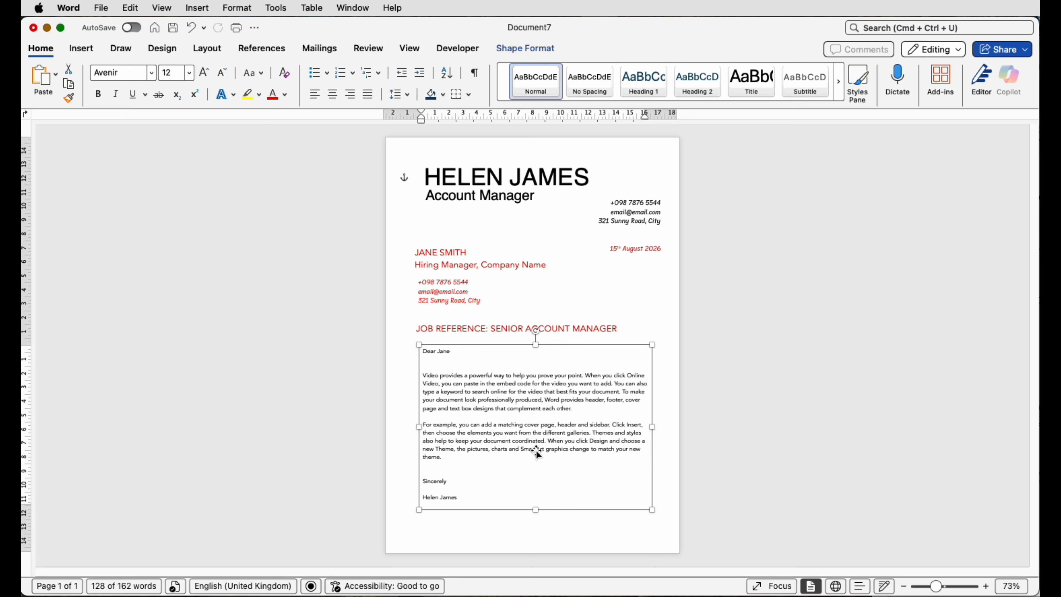
mouse_move(534, 510)
left_mouse_down()
mouse_move(531, 529)
mouse_move(531, 512)
left_mouse_up()
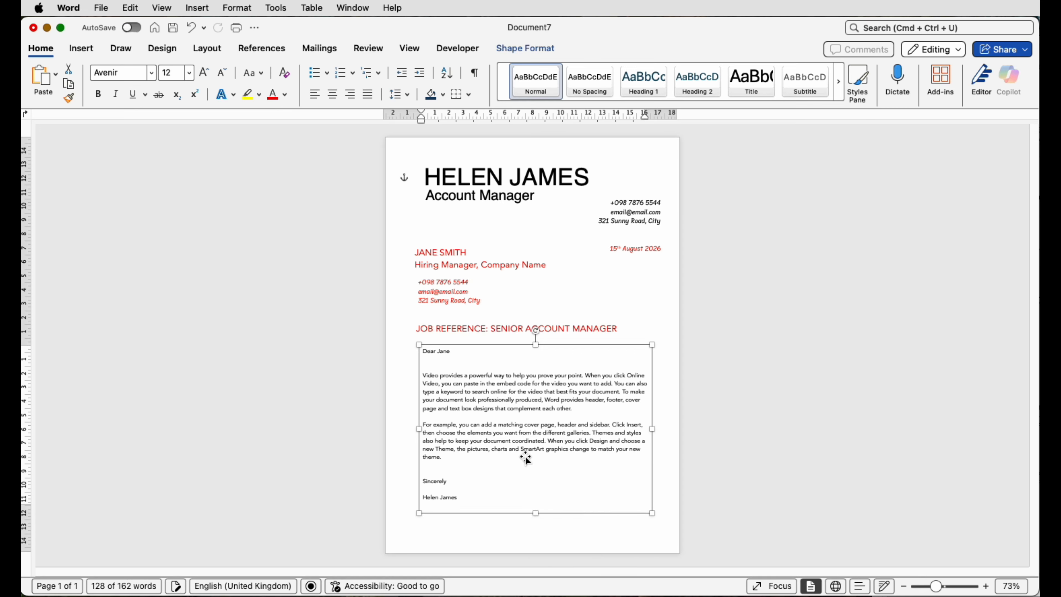
left_click_drag(535, 436, 531, 429)
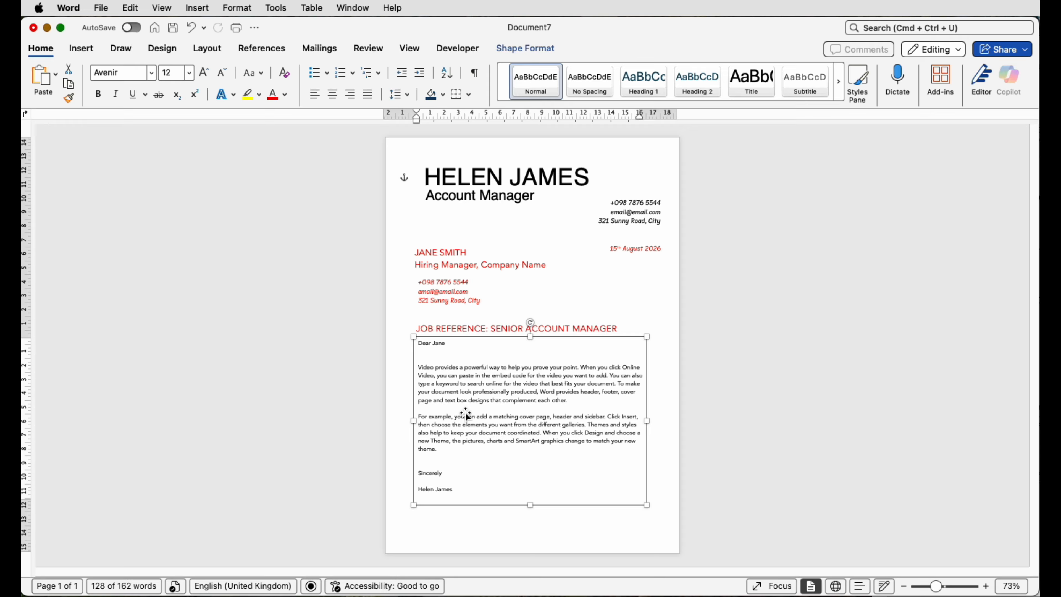
left_click_drag(474, 385, 471, 435)
left_click(423, 351)
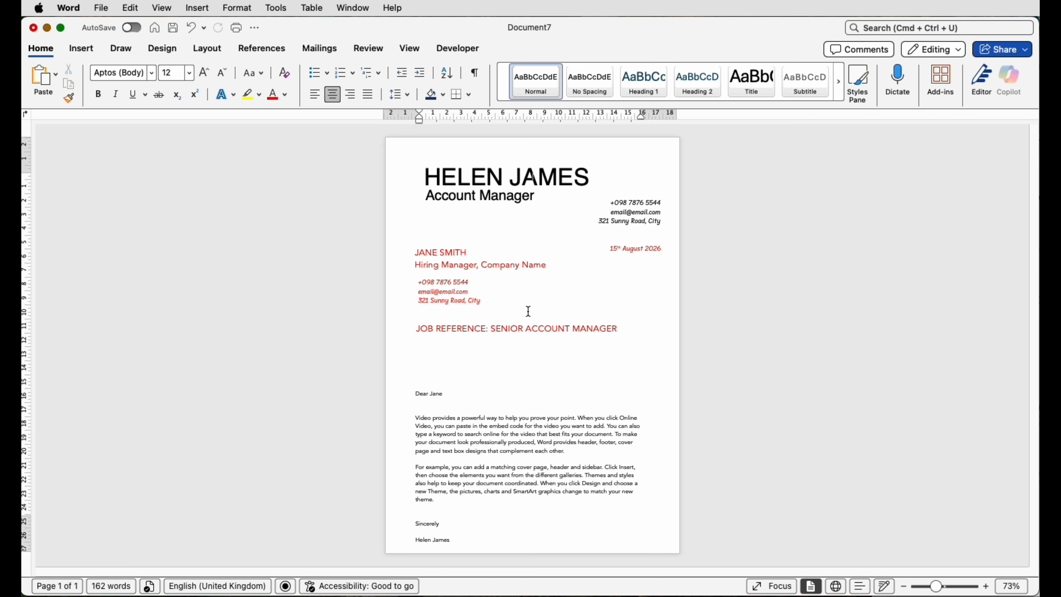
Step: Undo the last three changes
key("super+z")
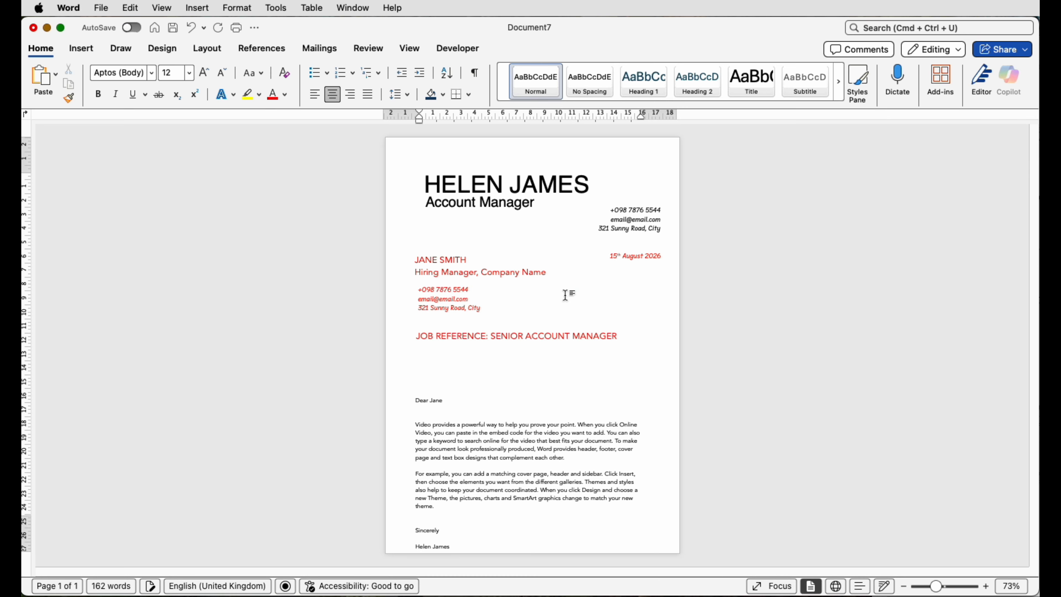
key("super+z")
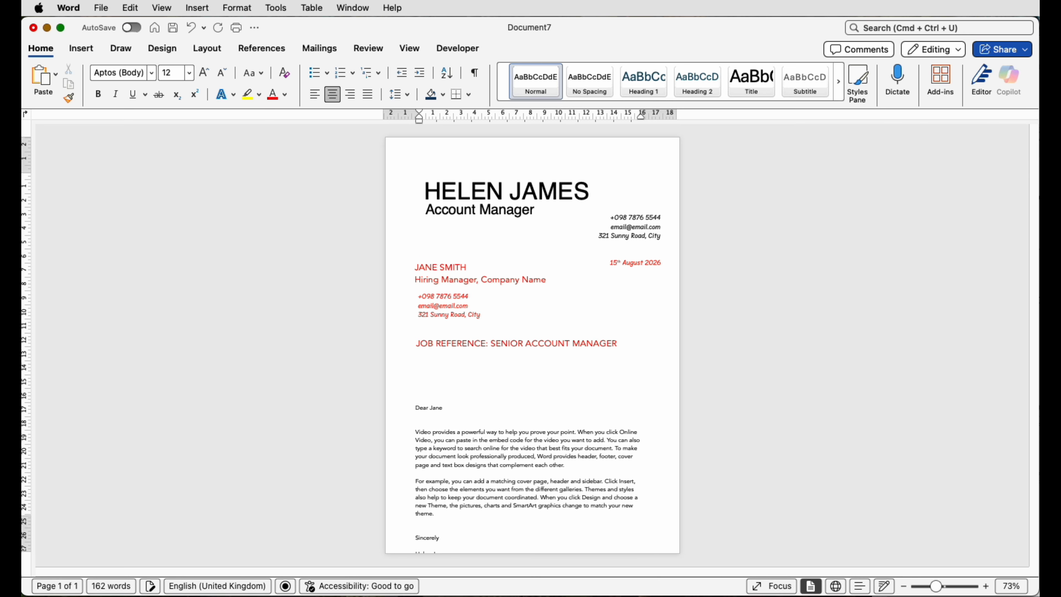
key("super+z")
key("super+z")
key("super+z")
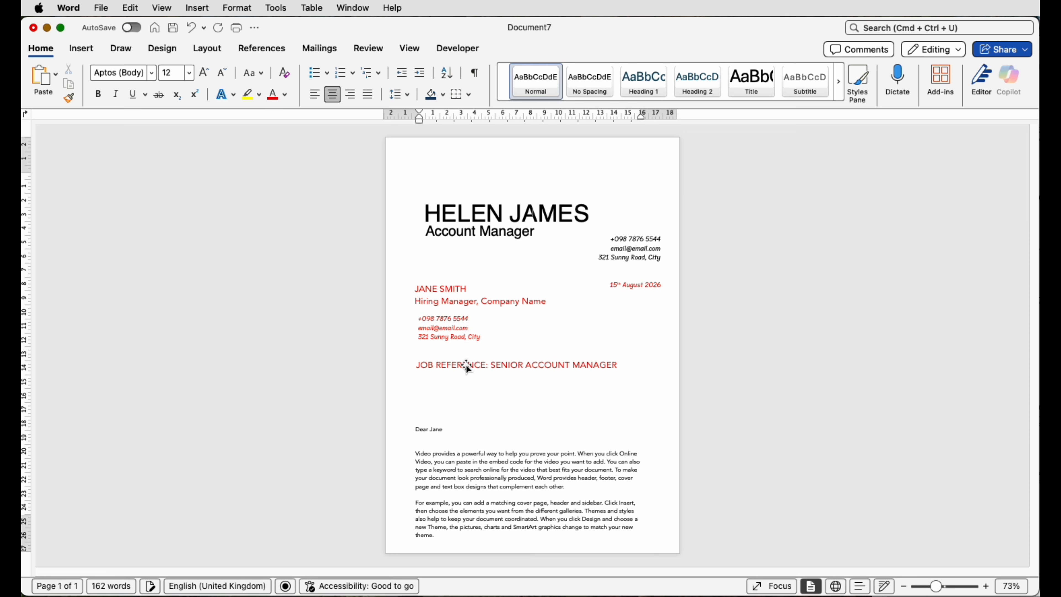
left_click(466, 365)
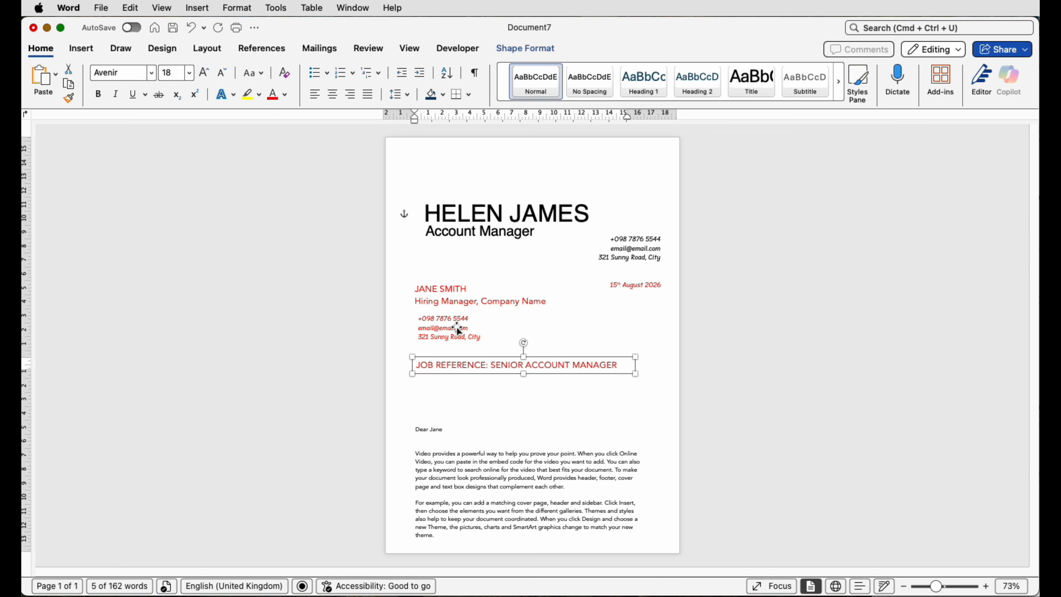
left_click(460, 338, "shift")
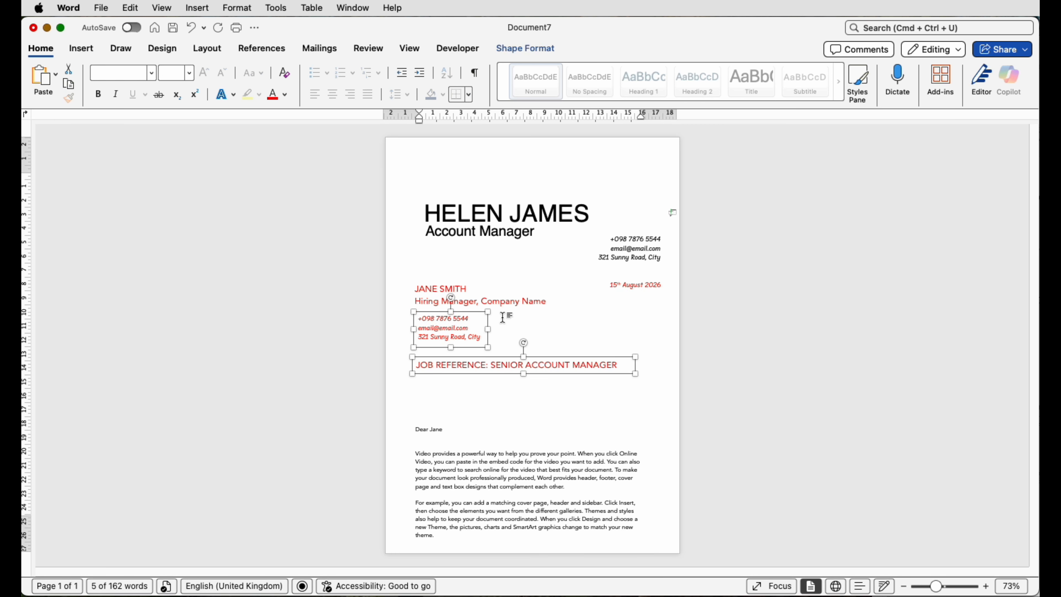
left_click(507, 304, "shift")
left_click(620, 287, "shift")
left_click(619, 256, "shift")
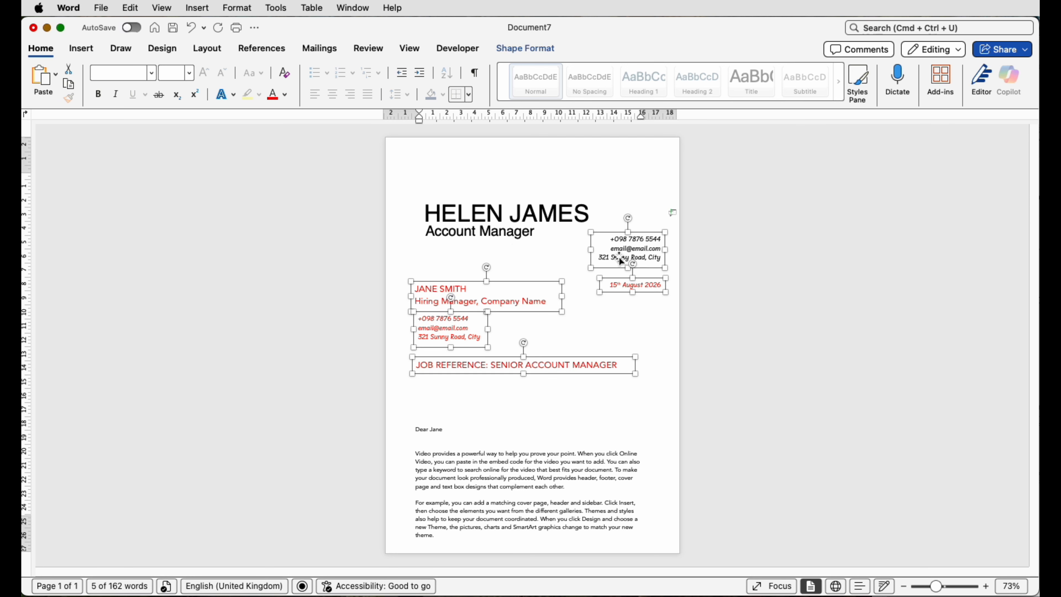
left_click(515, 245, "shift")
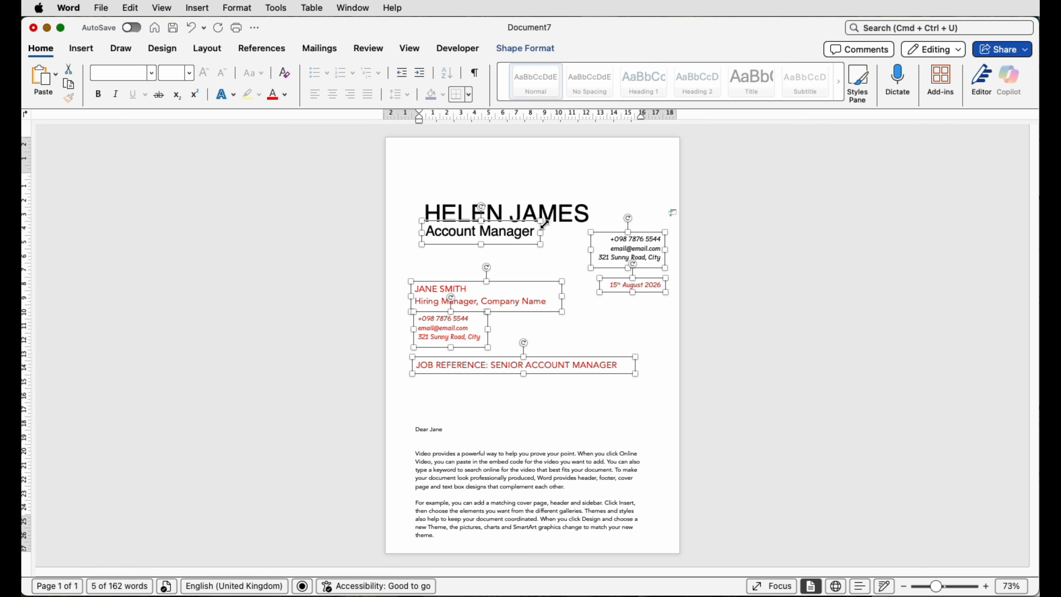
left_click(555, 219, "shift")
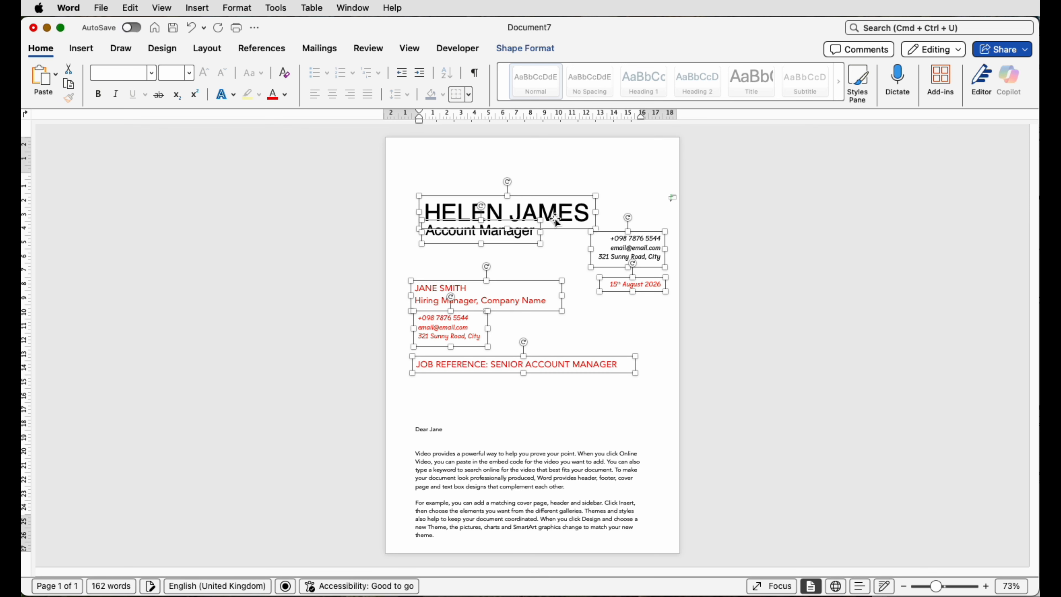
key("Up")
key("Up")
key("Up")
key("Up")
key("Up")
key("Up")
key("Up")
key("Up")
key("Up")
key("Up")
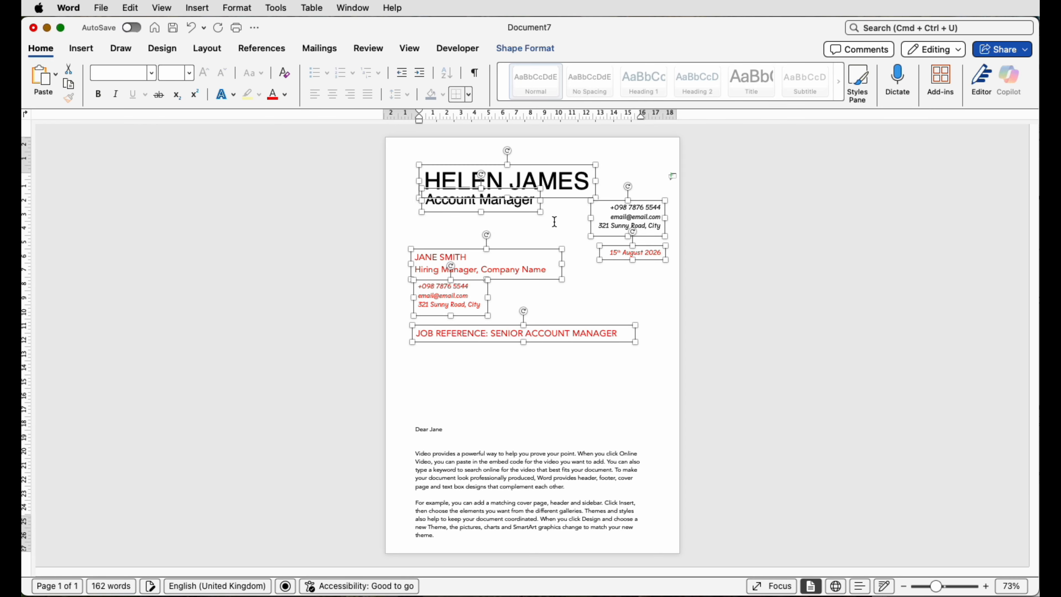
left_click(547, 298)
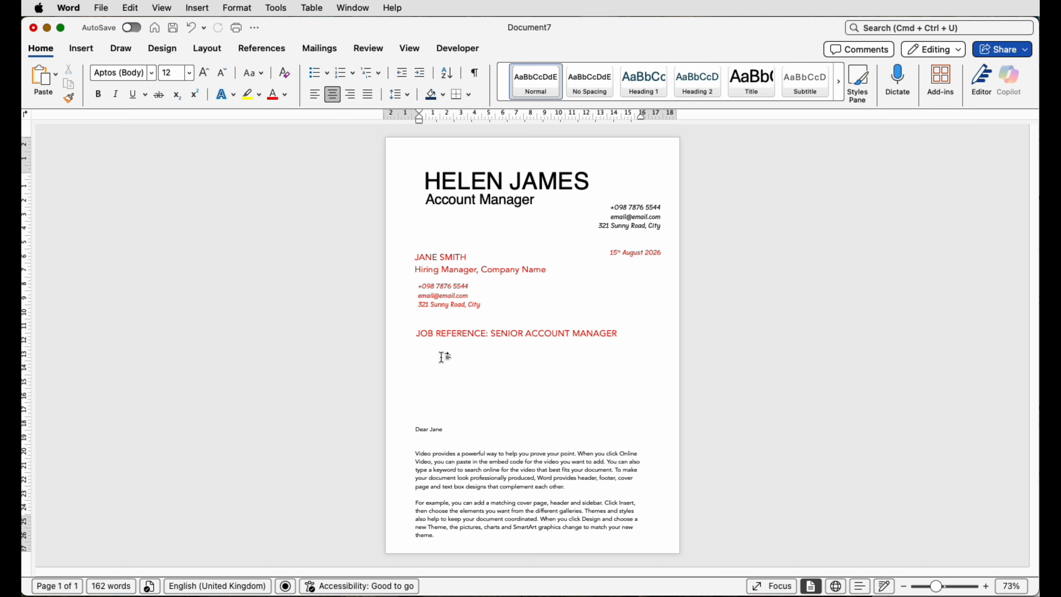
Step: Move the letter body up under JOB REFERENCE, shorten it, and place the script signature beneath the sign-off
left_click_drag(509, 485, 511, 407)
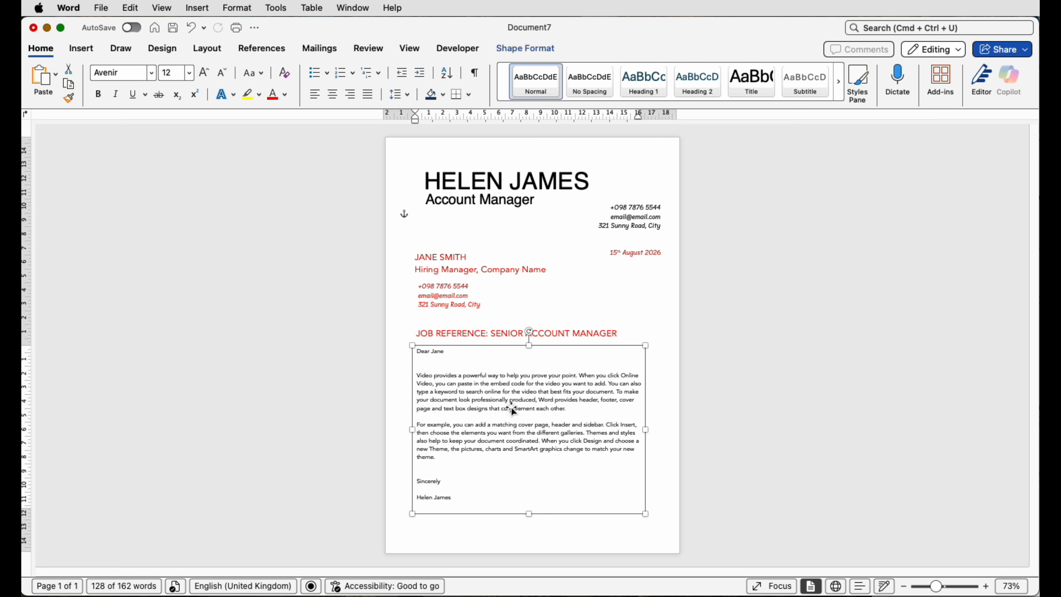
left_click_drag(528, 513, 528, 507)
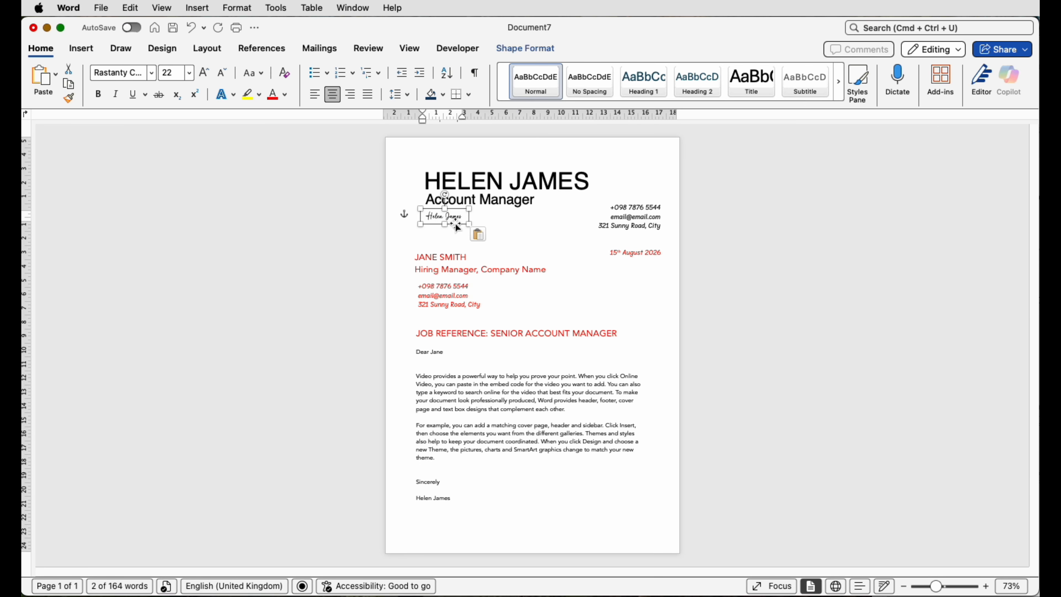
mouse_move(434, 217)
left_mouse_down()
mouse_move(441, 518)
mouse_move(426, 518)
left_mouse_up()
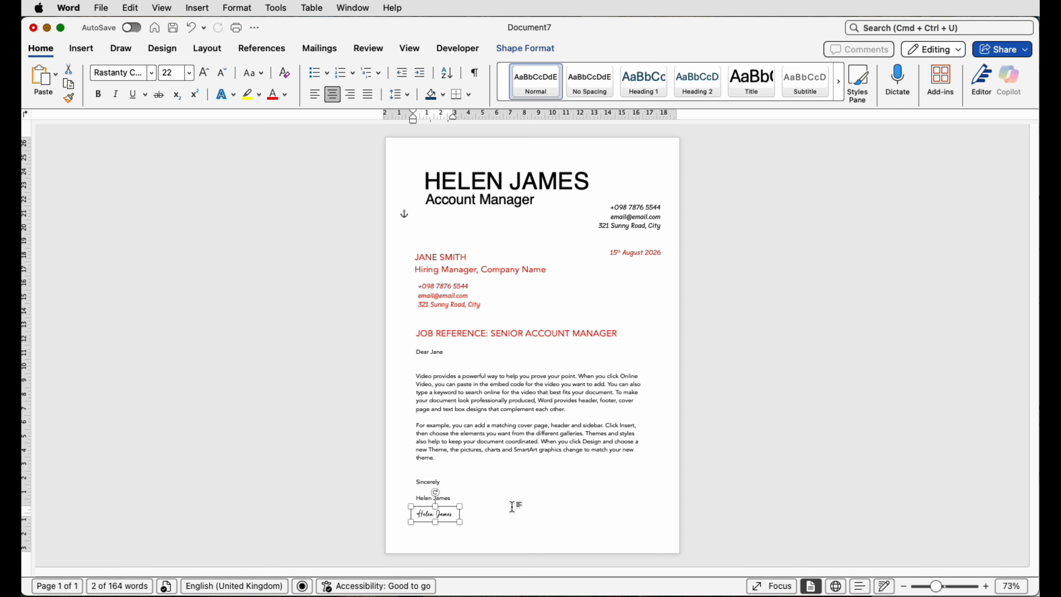
left_click(547, 511)
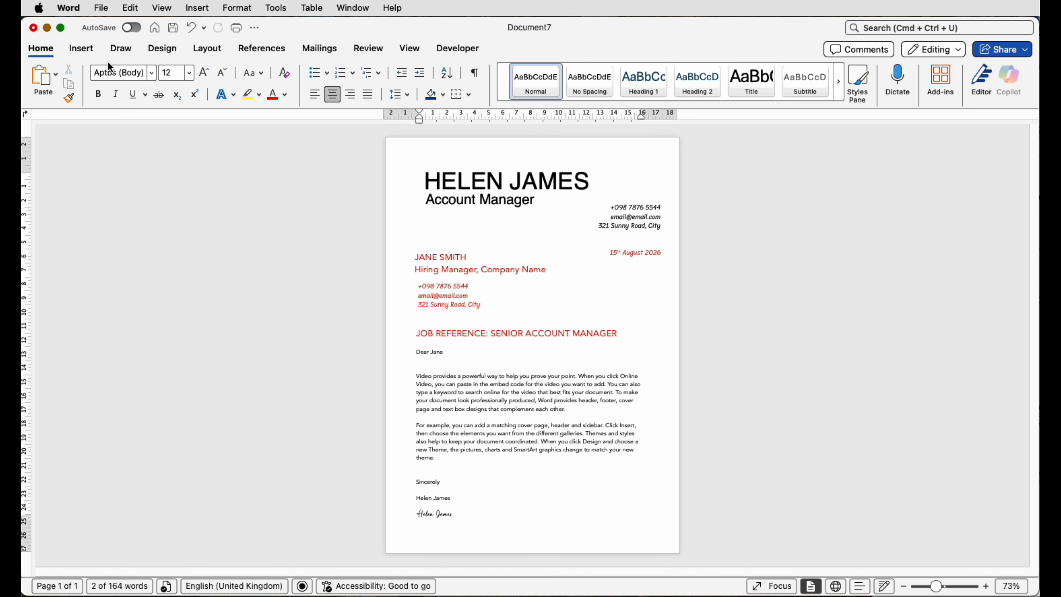
left_click(86, 49)
left_click(199, 81)
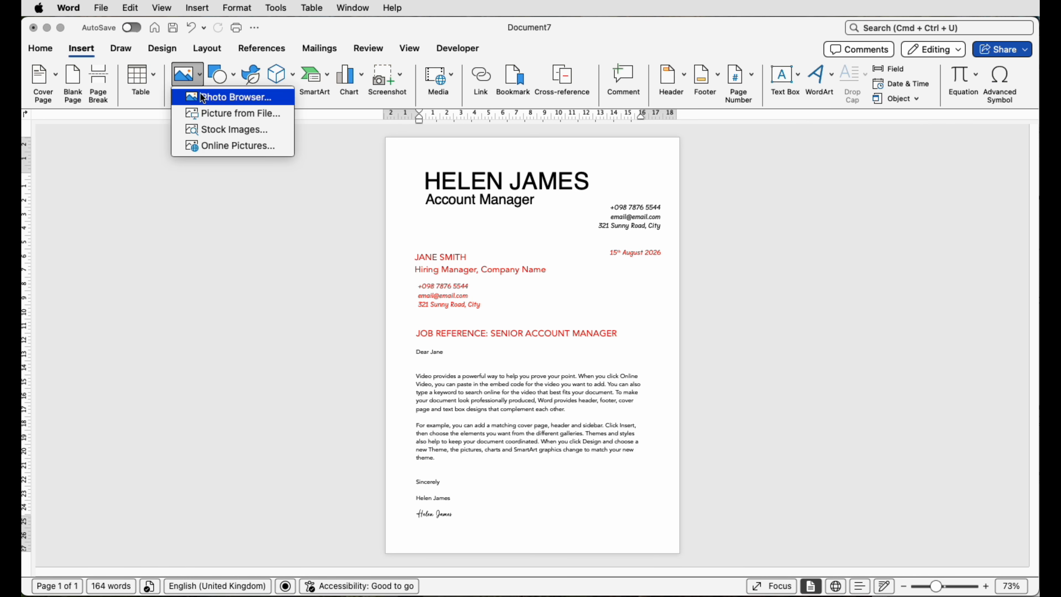
left_click(204, 115)
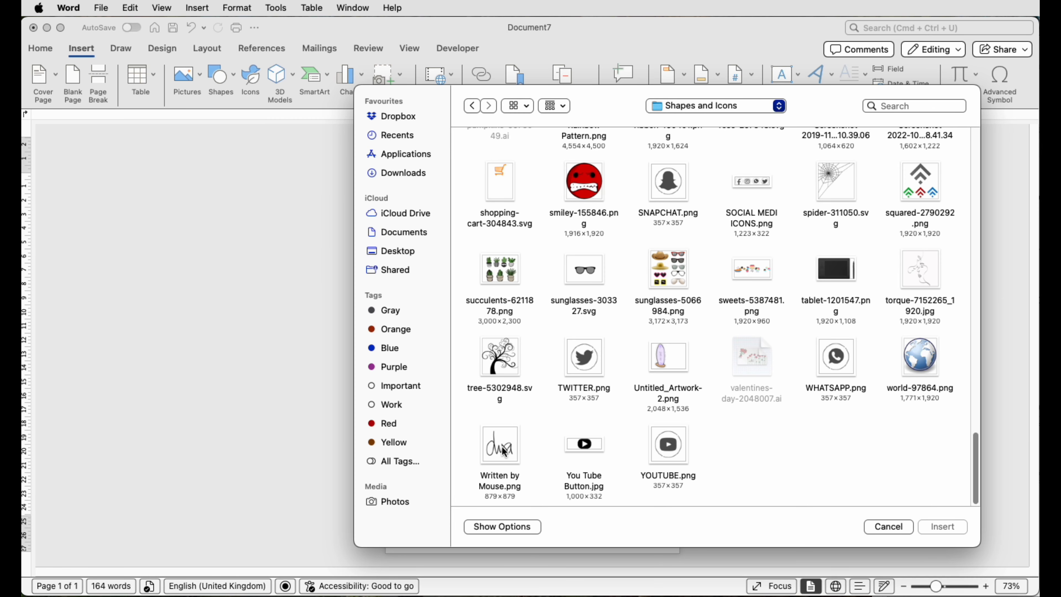
left_click(504, 451)
left_click(958, 531)
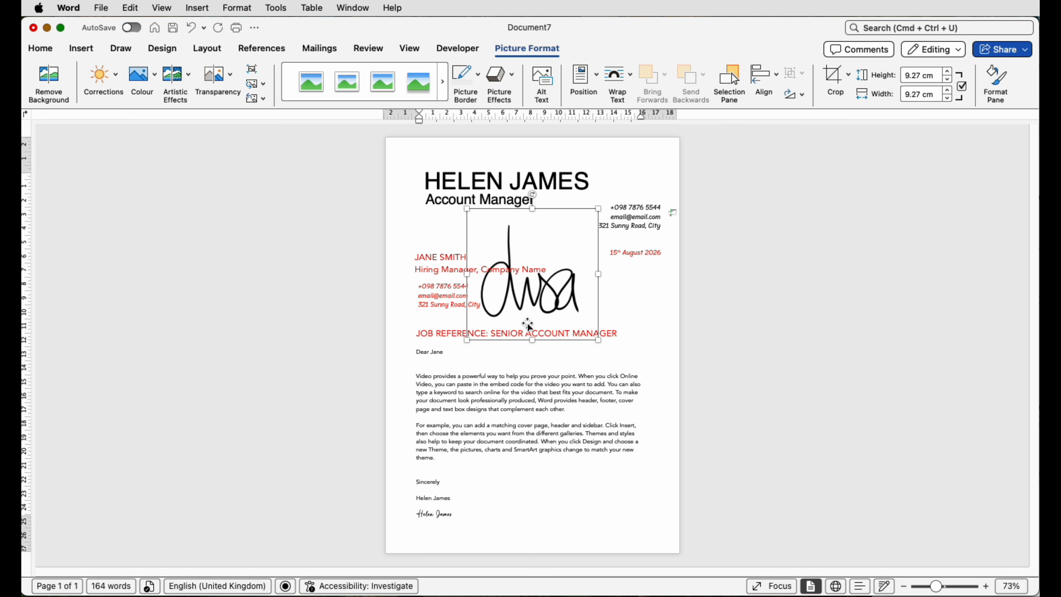
left_click(629, 80)
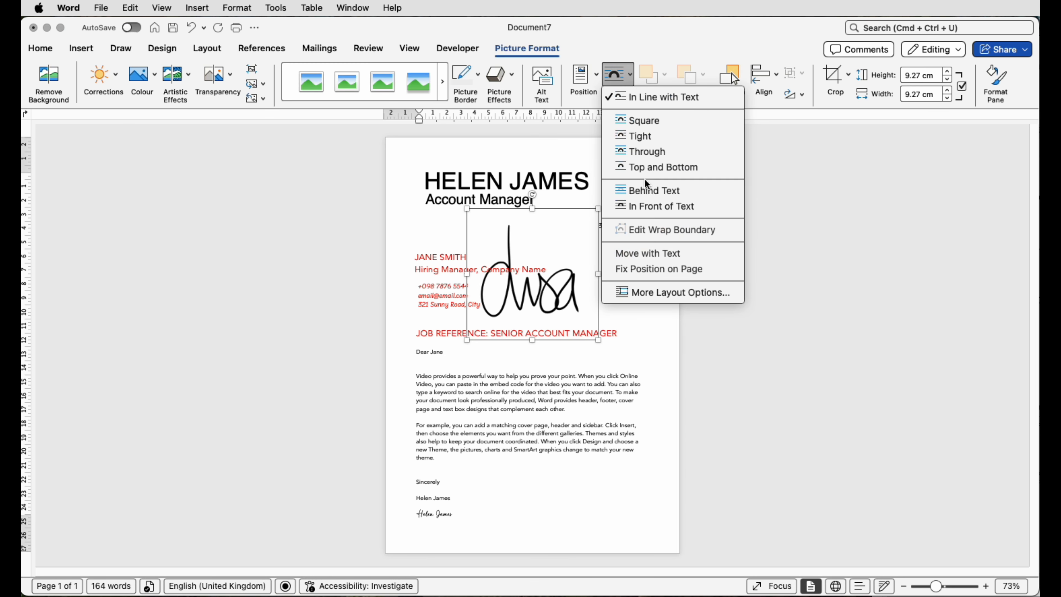
left_click(638, 206)
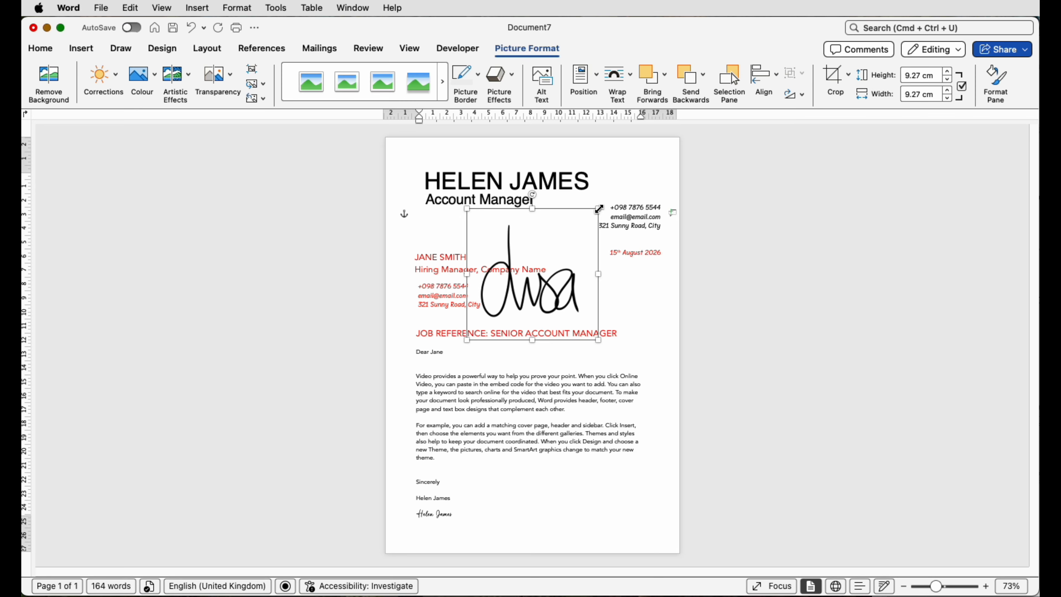
mouse_move(598, 209)
left_mouse_down()
mouse_move(520, 285)
mouse_move(464, 504)
mouse_move(486, 516)
left_mouse_up()
left_click_drag(513, 484, 471, 533)
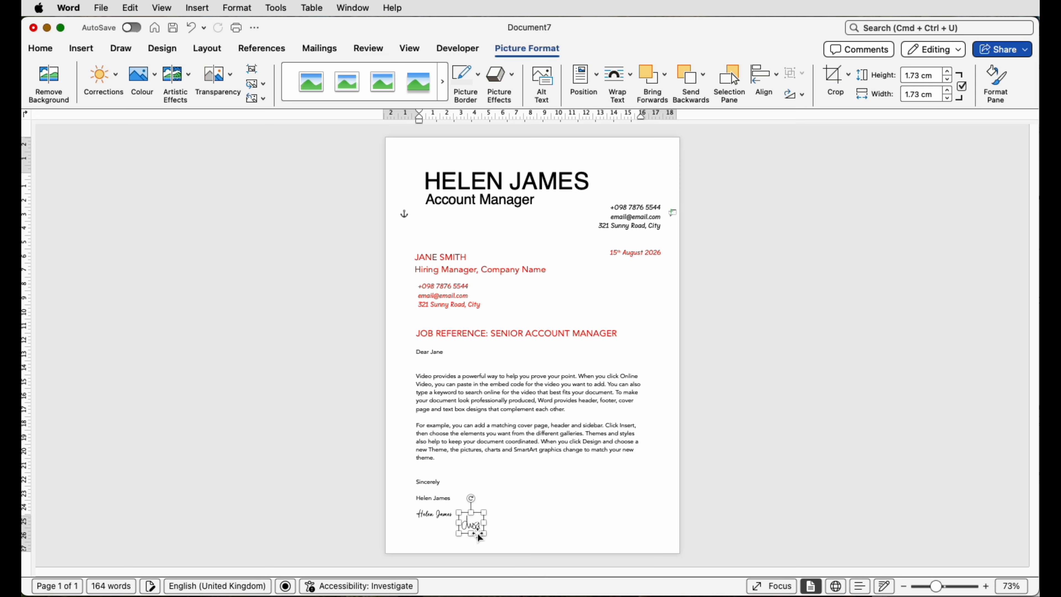
key("Delete")
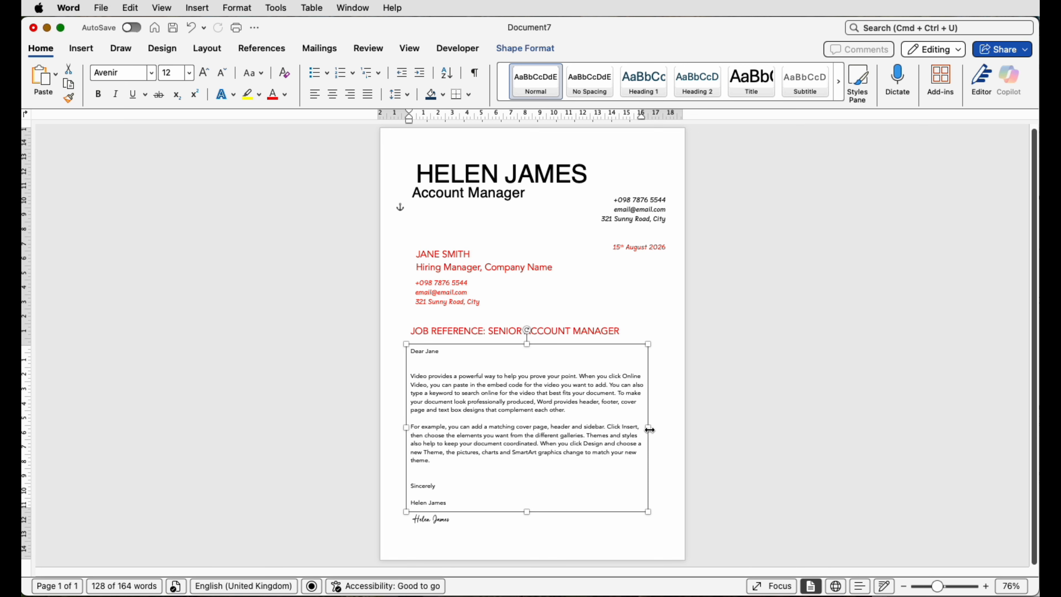
Step: Widen the letter body box to 17.17 cm and align it to the page centre
mouse_move(650, 429)
left_mouse_down()
mouse_move(670, 431)
mouse_move(620, 429)
mouse_move(657, 430)
left_mouse_up()
left_click(518, 48)
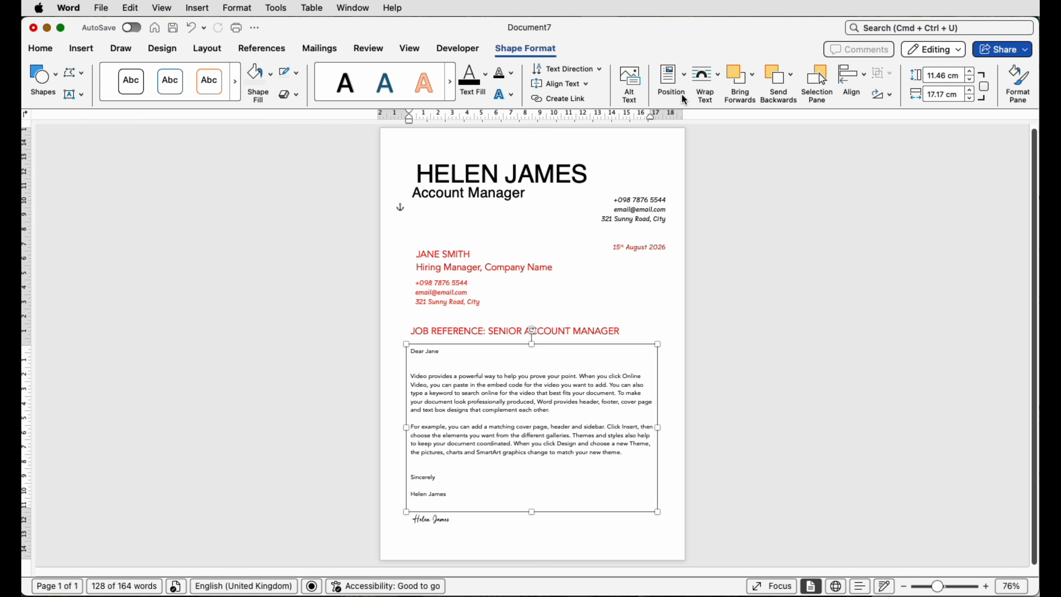
left_click(856, 86)
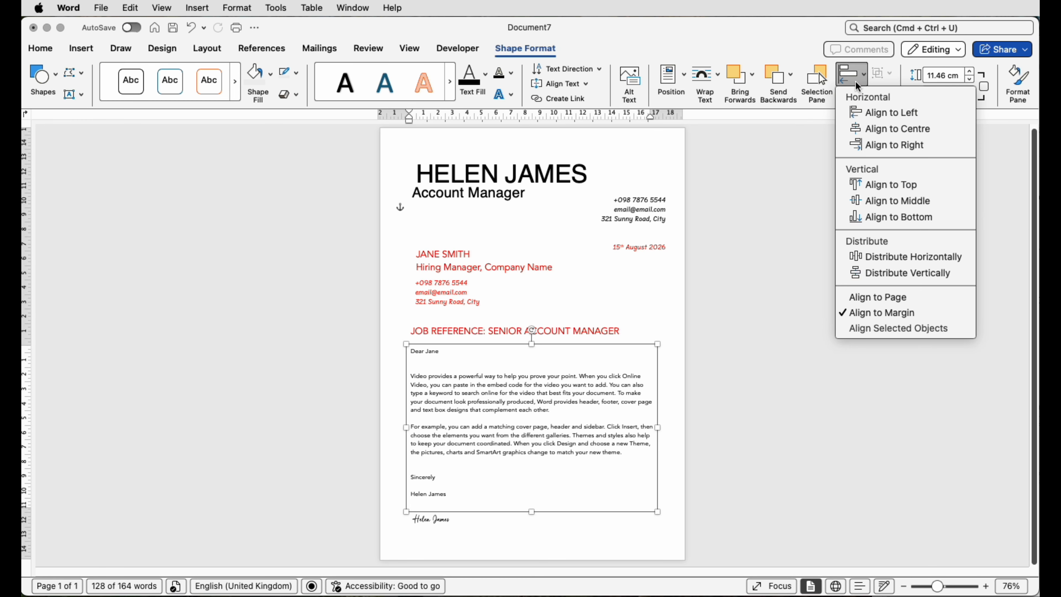
left_click(859, 131)
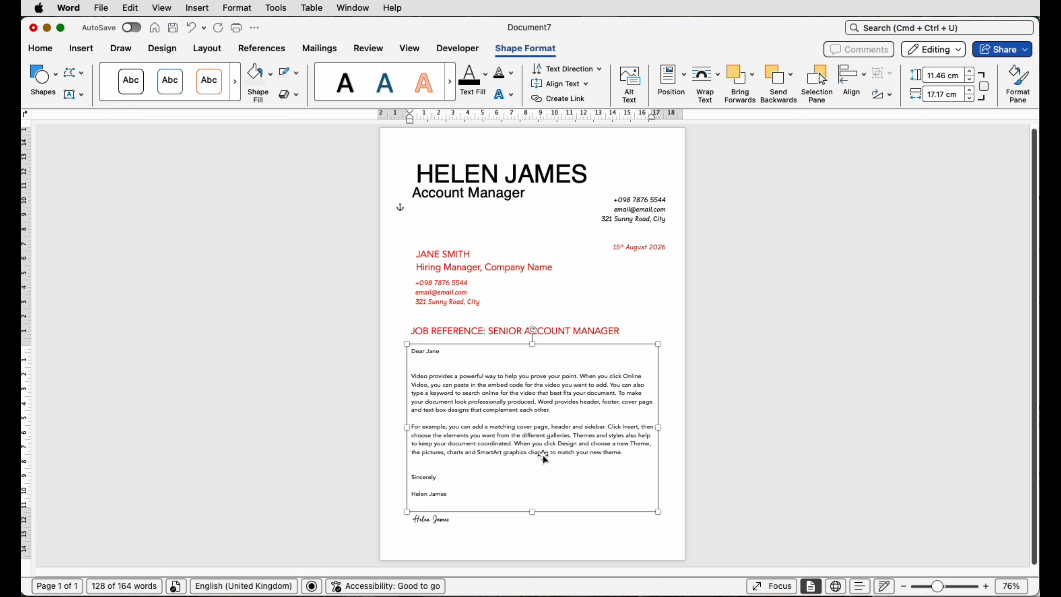
left_click(501, 531)
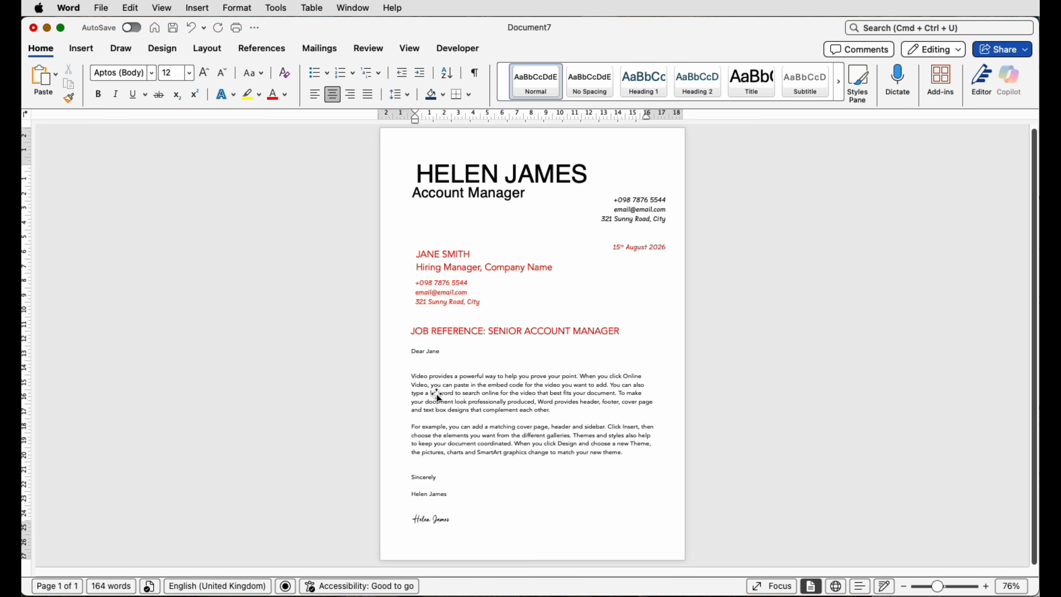
Step: Draw a straight vertical line from the top of the page down to the signature
left_click(87, 49)
left_click(215, 77)
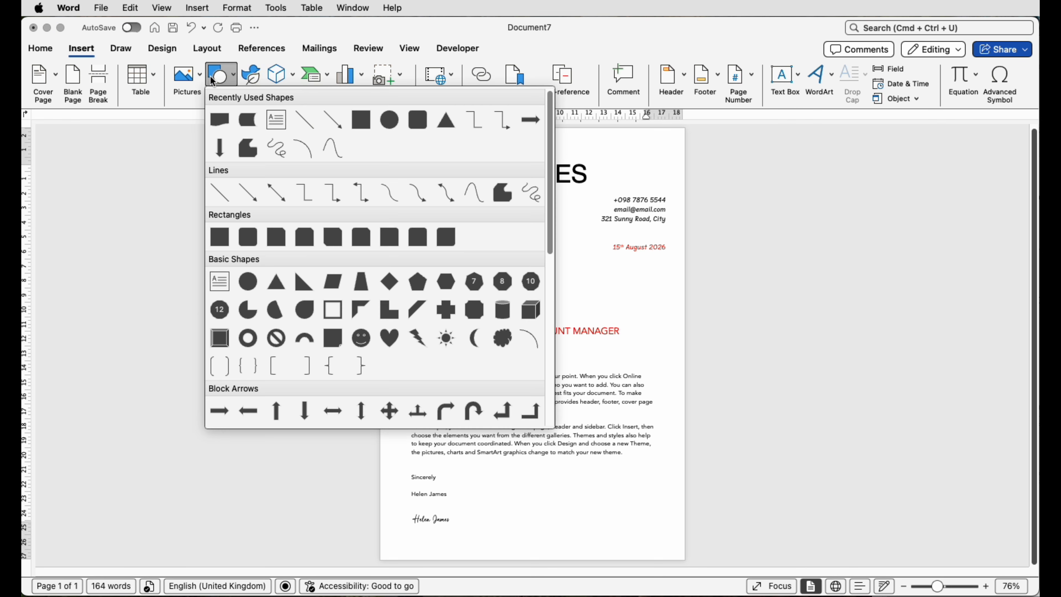
left_click(219, 193)
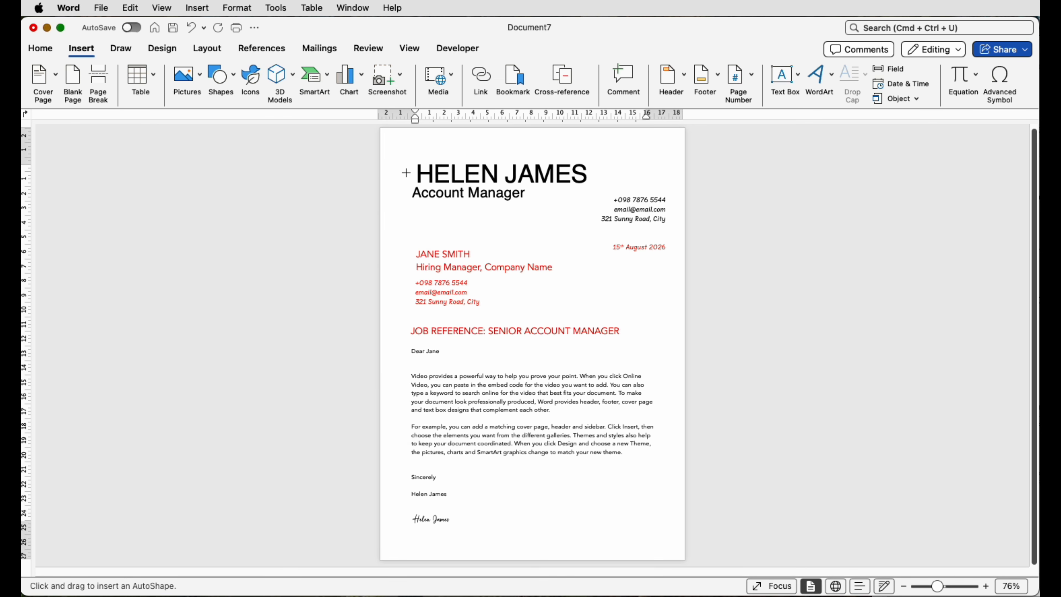
left_click_drag(413, 156, 376, 531)
left_click_drag(377, 535, 376, 536)
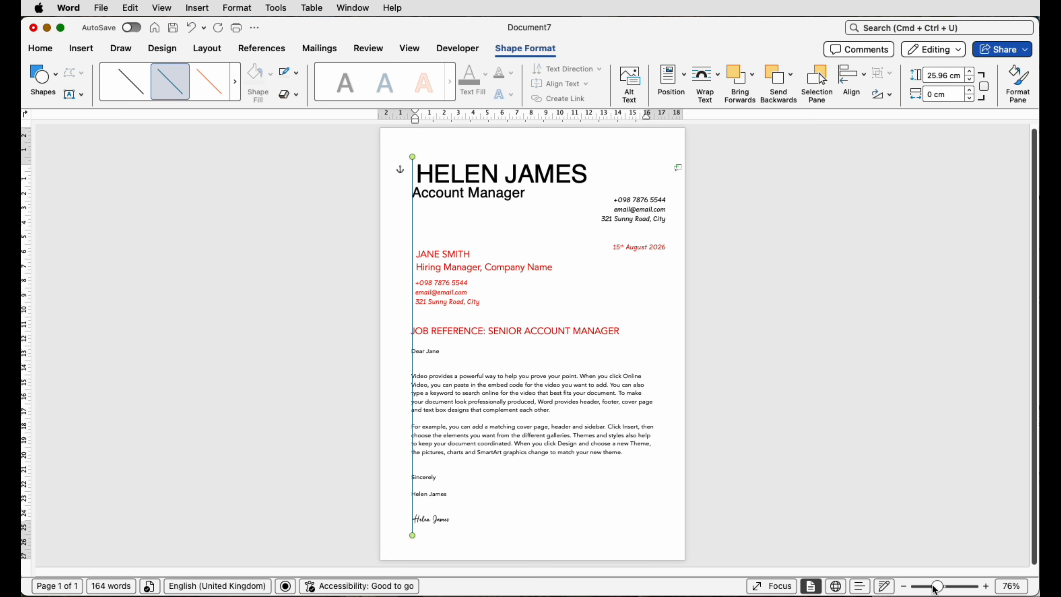
Step: At 142% zoom, nudge the vertical line slightly left
left_click_drag(934, 588, 945, 587)
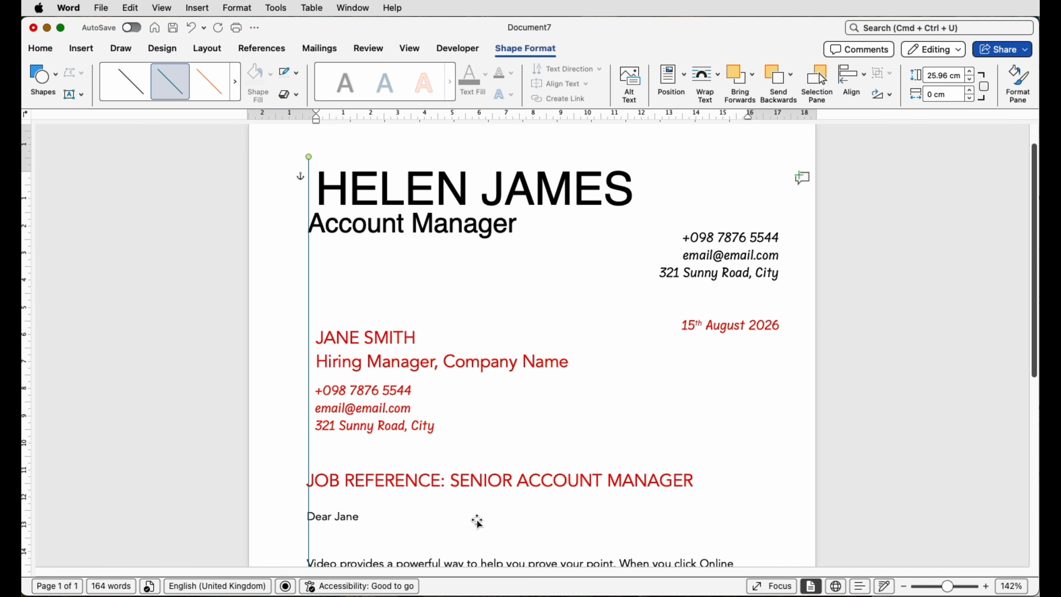
scroll(477, 521, "down", 6)
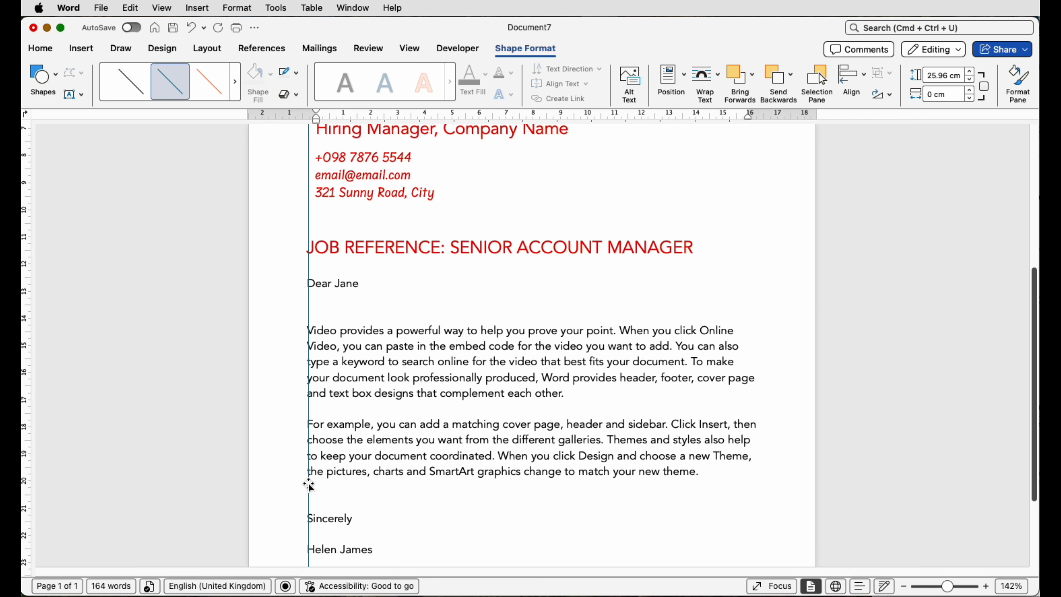
key("Left")
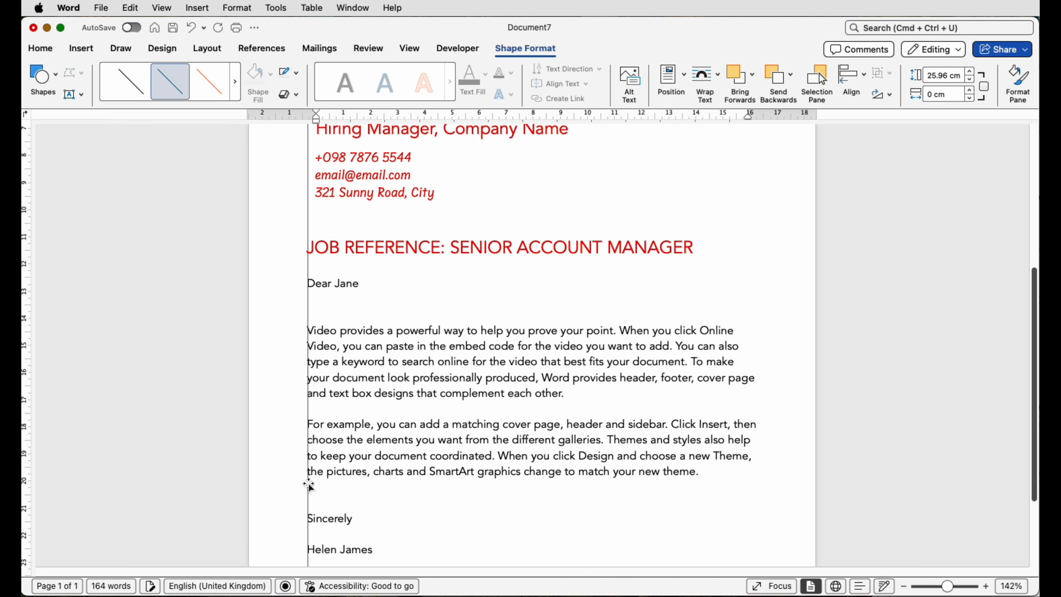
key("Left")
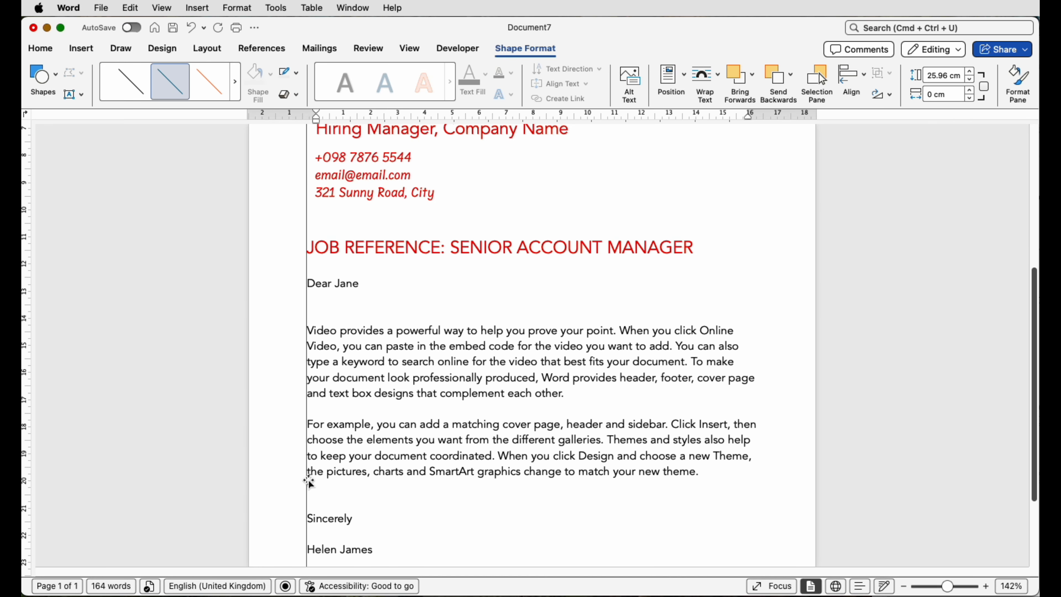
scroll(404, 399, "down", 1)
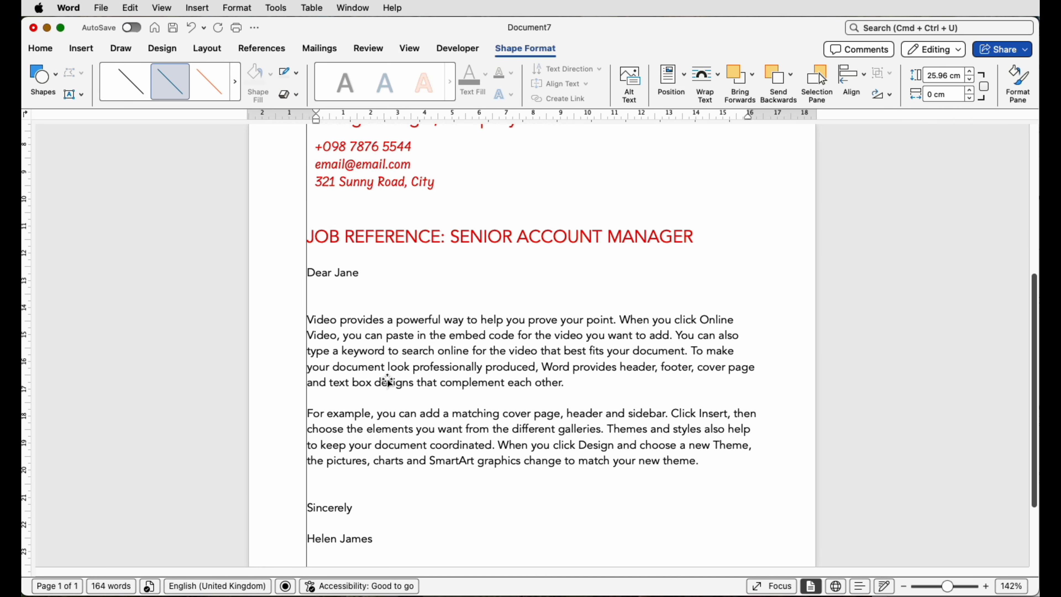
scroll(388, 381, "up", 5)
scroll(388, 381, "up", 1)
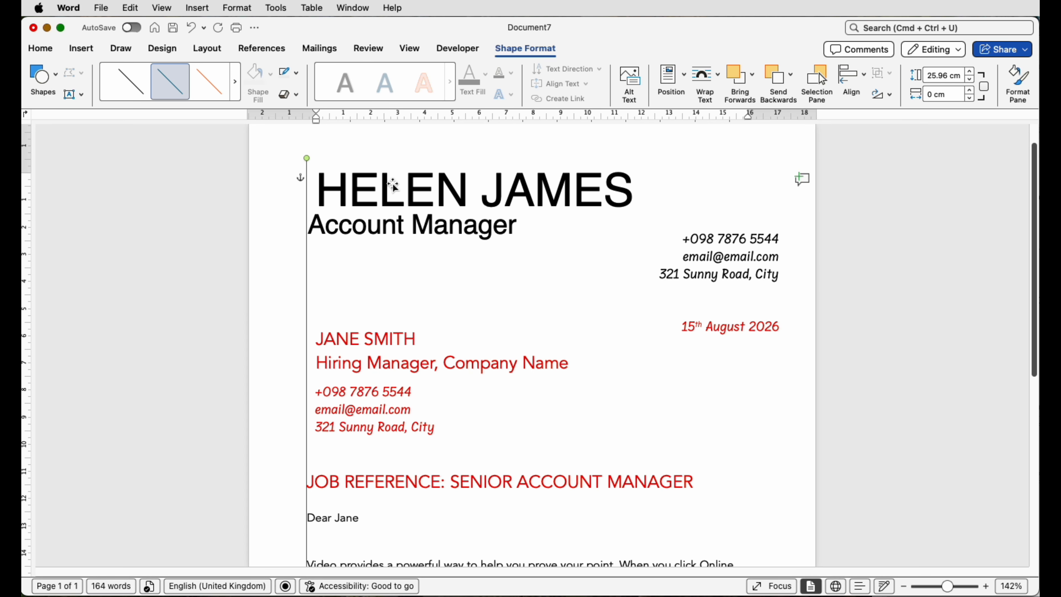
Step: Nudge the HELEN JAMES, Account Manager, JANE SMITH and recipient details boxes into alignment
left_click_drag(394, 184, 378, 182)
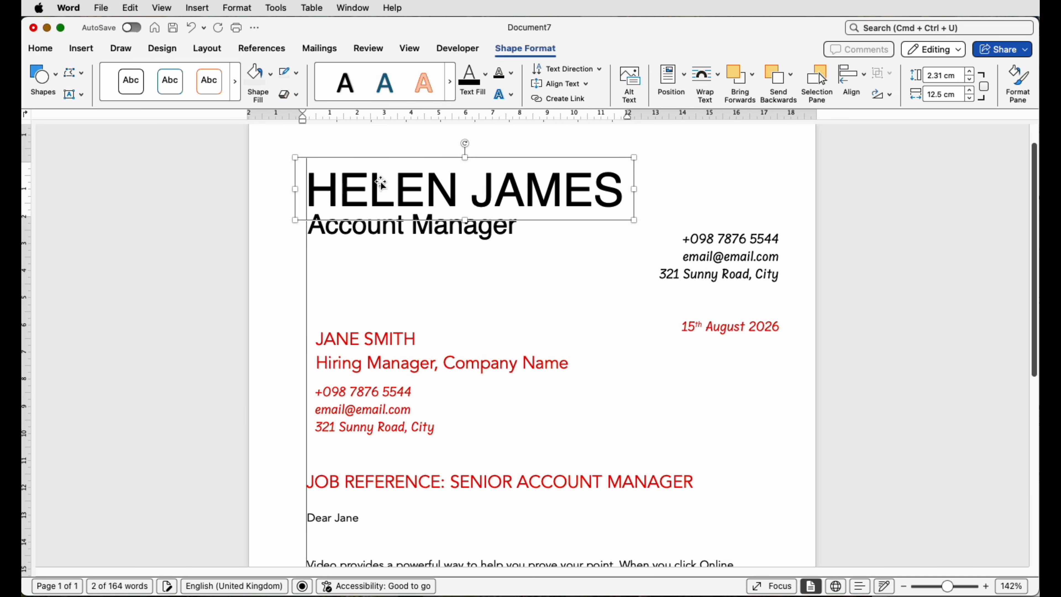
key("Left")
left_click(362, 234)
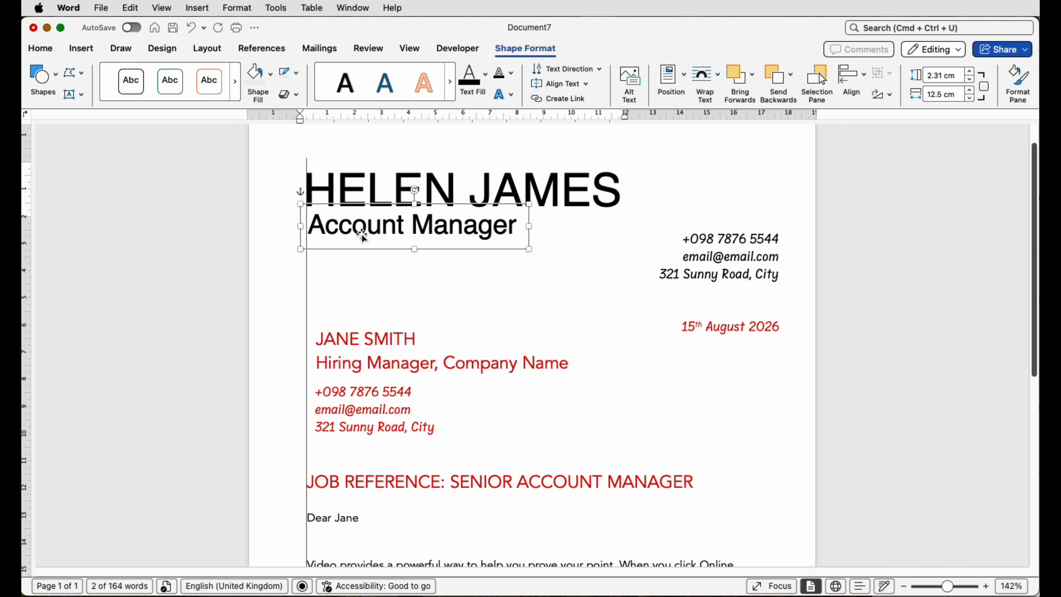
key("Down")
key("Down")
key("Down")
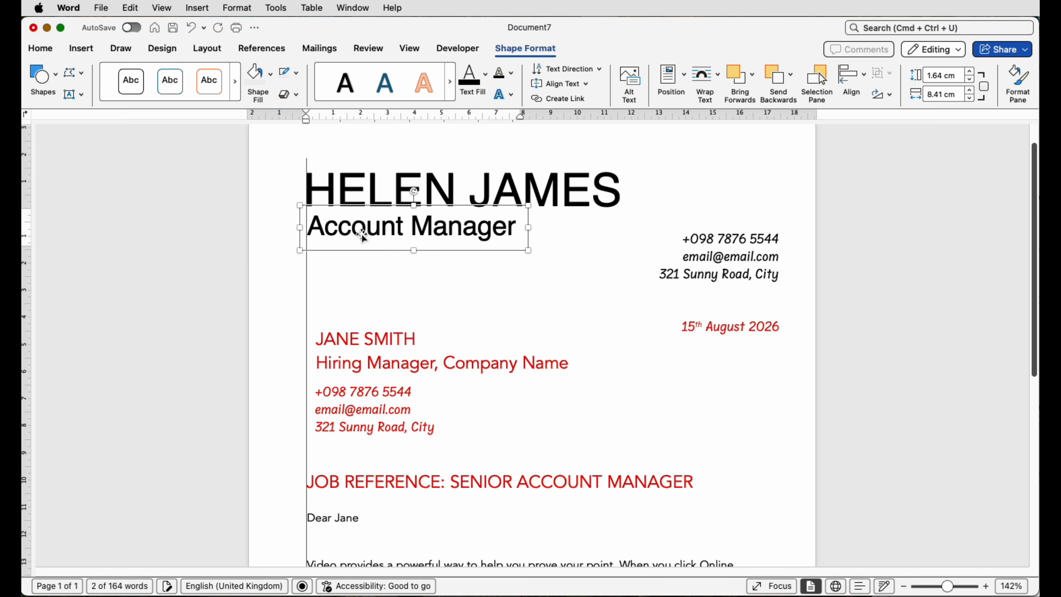
left_click(352, 341)
key("Left")
key("Left")
key("Left")
key("Left")
key("Left")
key("Left")
key("Left")
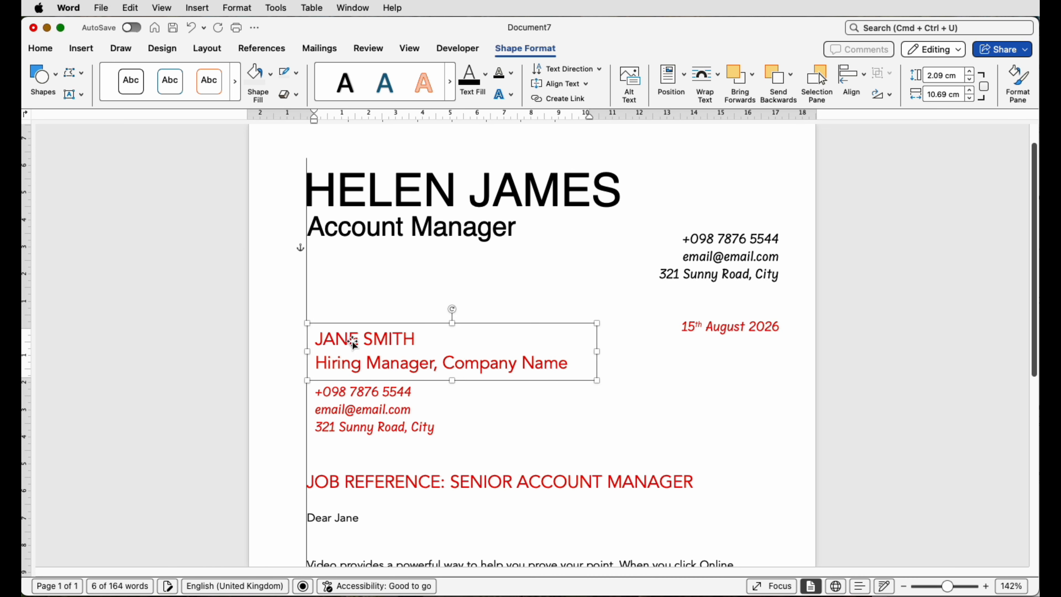
left_click(352, 412)
key("Left")
key("Left")
key("Left")
key("Left")
key("Left")
key("Left")
key("Left")
Step: Nudge the signature image left and move the vertical line to the page's right side
left_click_drag(948, 585, 935, 586)
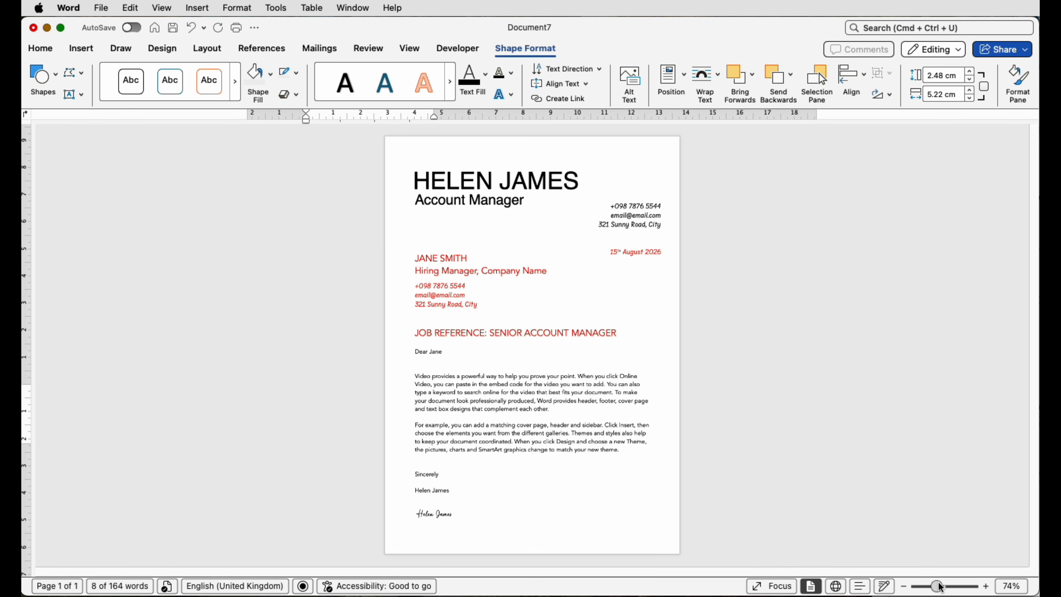
left_click(444, 508)
key("Left")
key("Left")
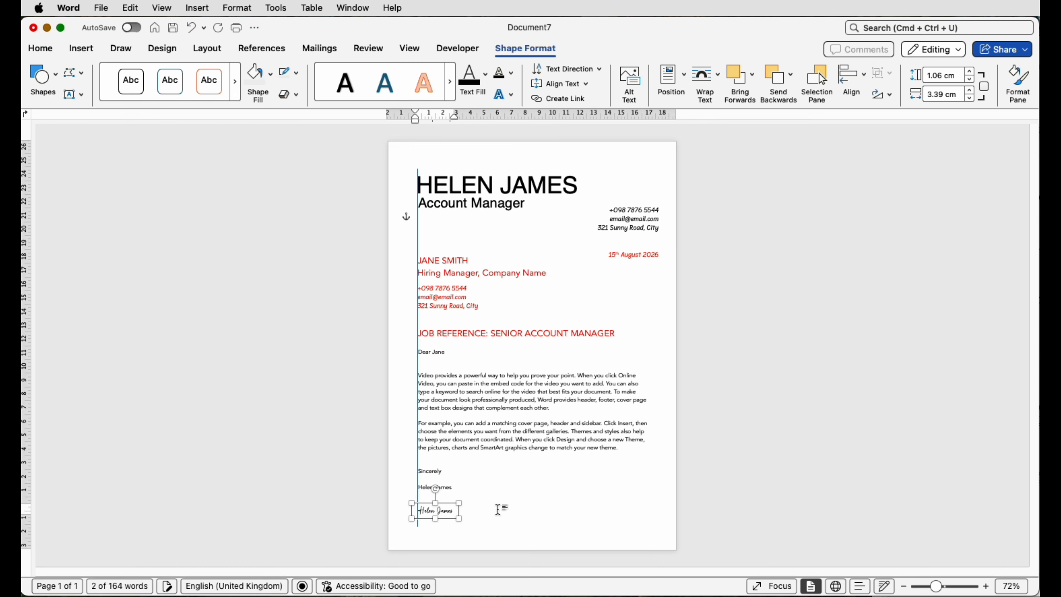
left_click(489, 499)
left_click(419, 457)
left_click_drag(419, 456, 429, 457)
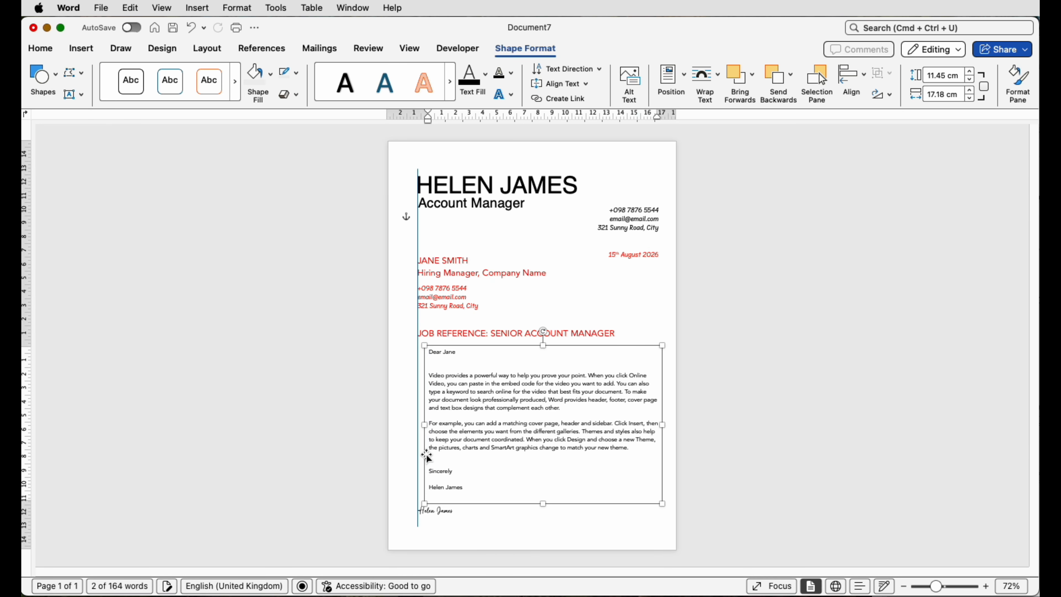
key("super+z")
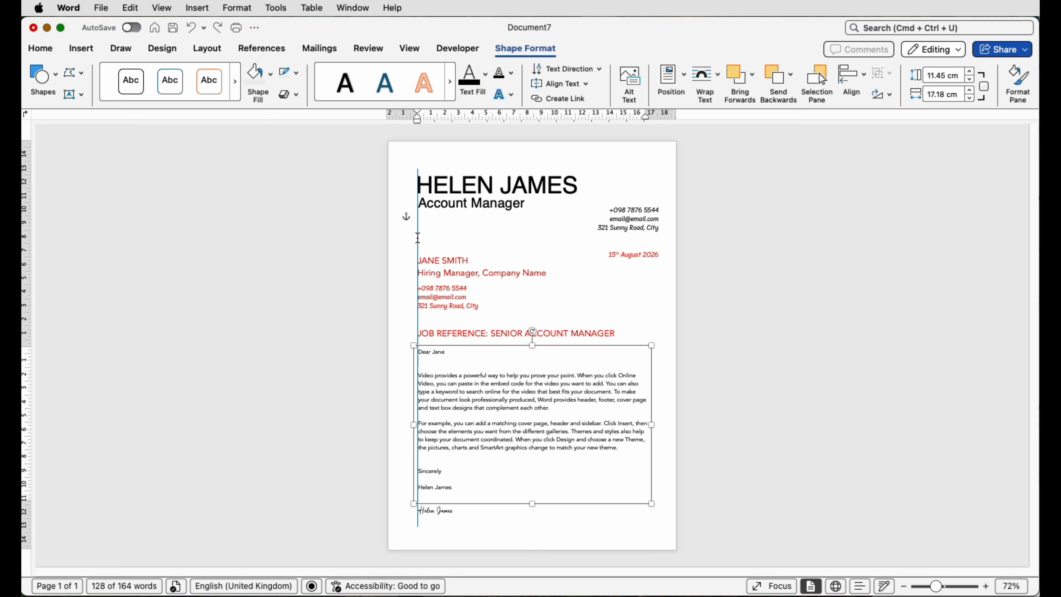
left_click_drag(418, 241, 648, 260)
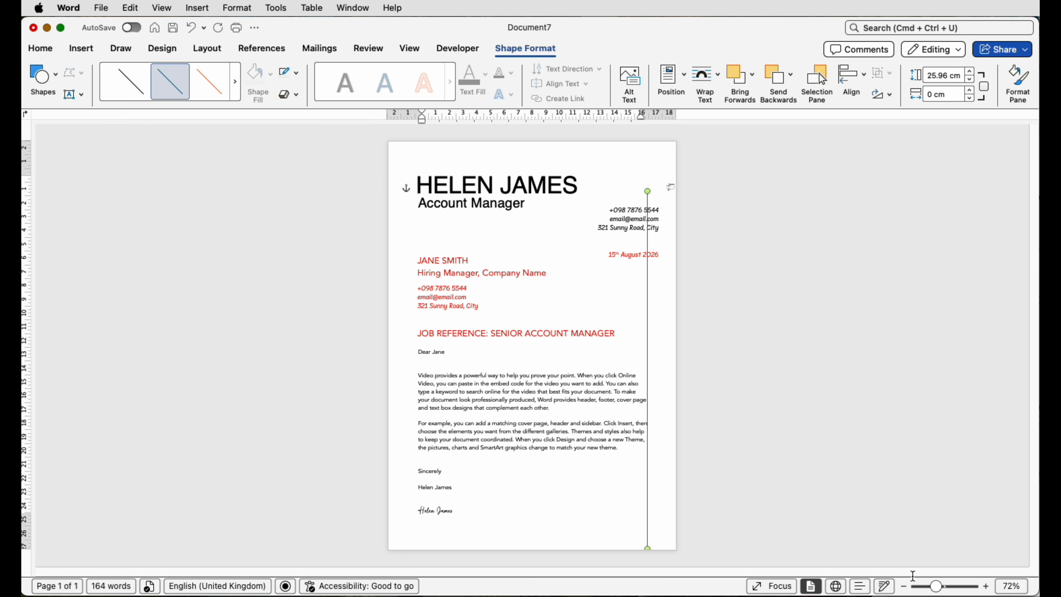
Step: At 112% zoom, align the sender's contact details flush against the vertical line
left_click_drag(939, 586, 944, 587)
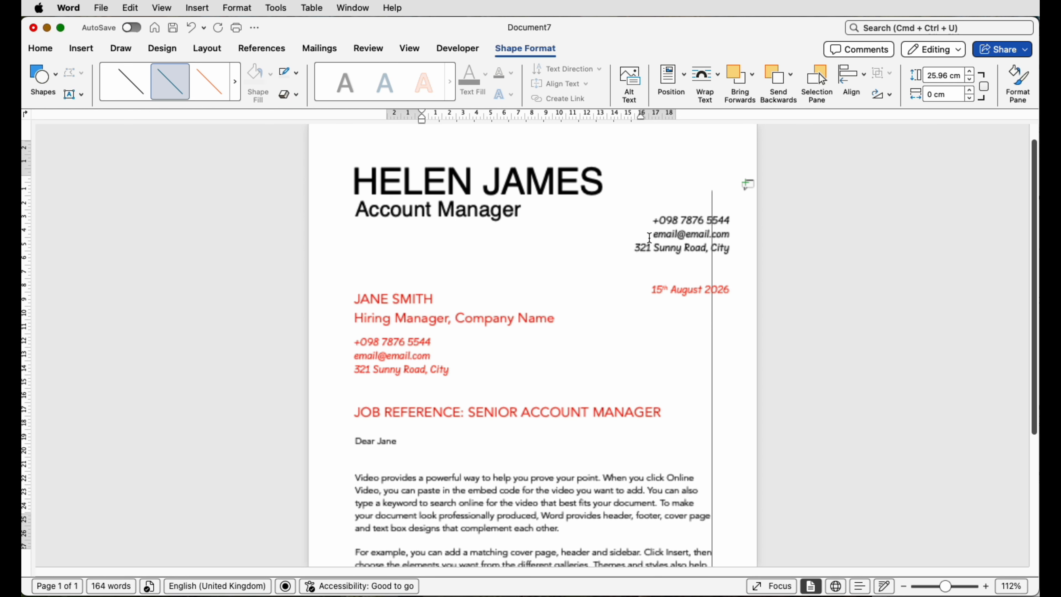
left_click_drag(687, 252, 669, 232)
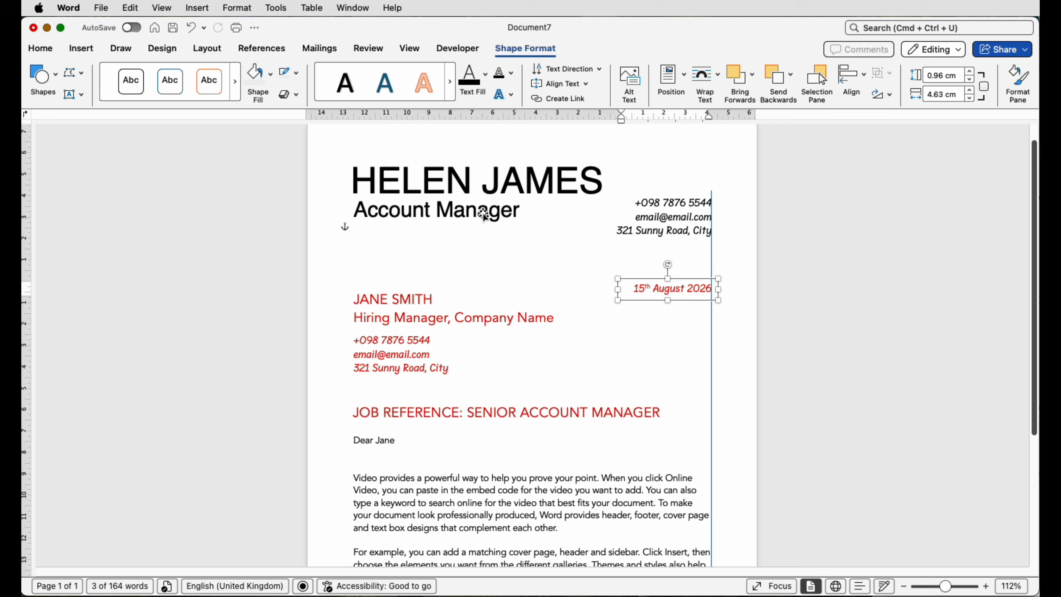
left_click_drag(682, 214, 554, 225)
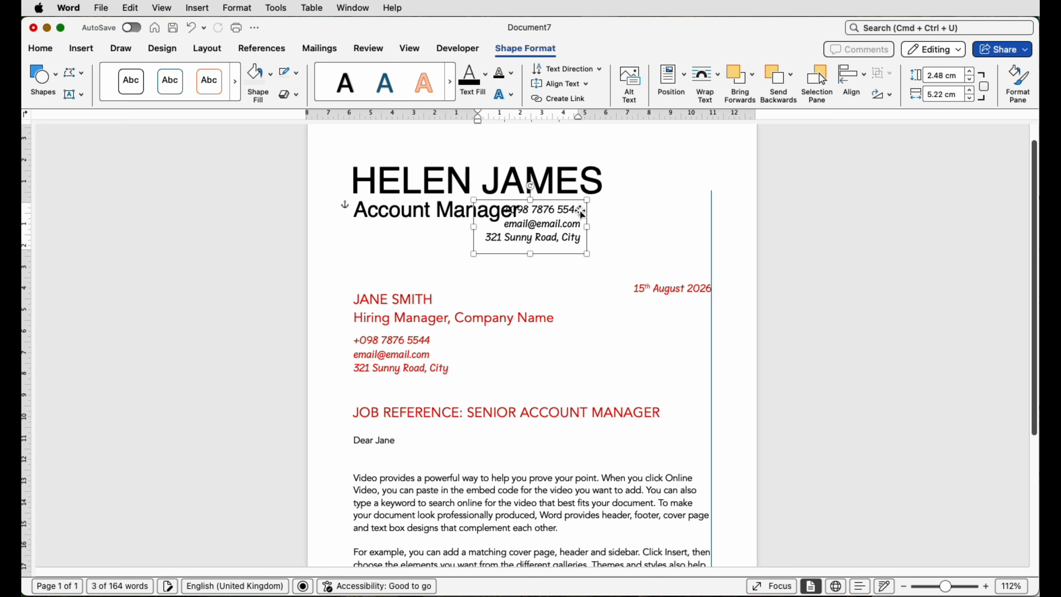
key("super+z")
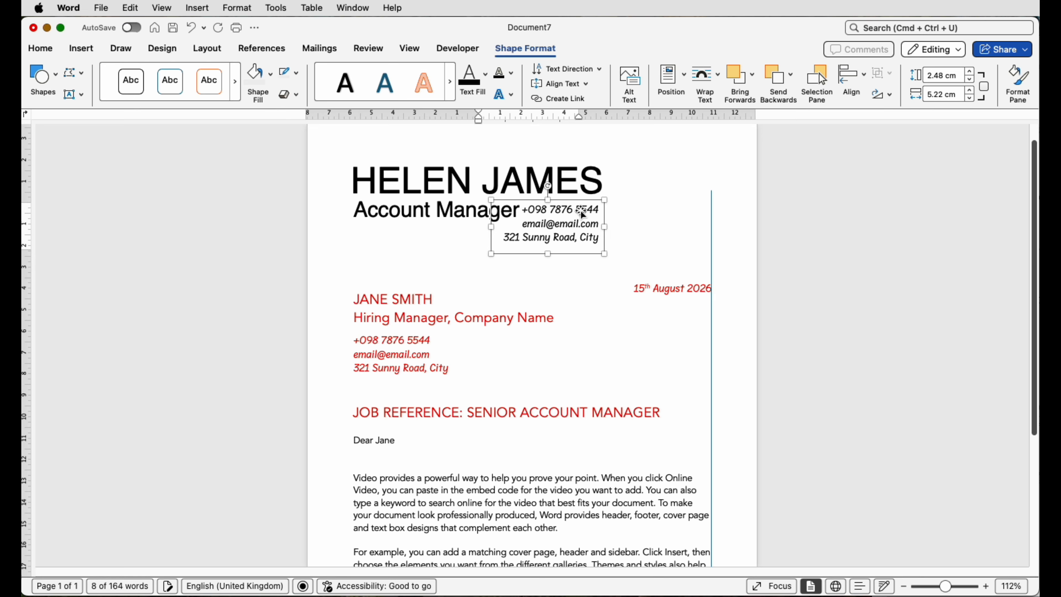
key("Right")
key("Right")
key("Right")
key("Right")
key("Right")
key("Right")
key("Right")
key("Right")
key("Right")
key("Right")
key("Right")
key("Right")
key("Right")
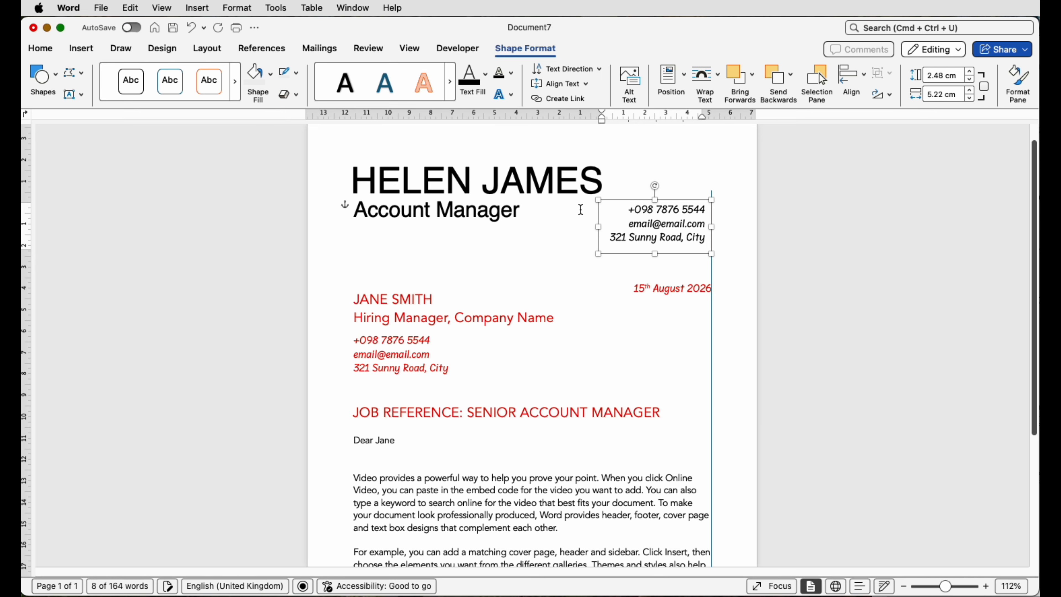
key("Right")
key("Right")
key("Right")
key("Right")
key("Right")
key("Right")
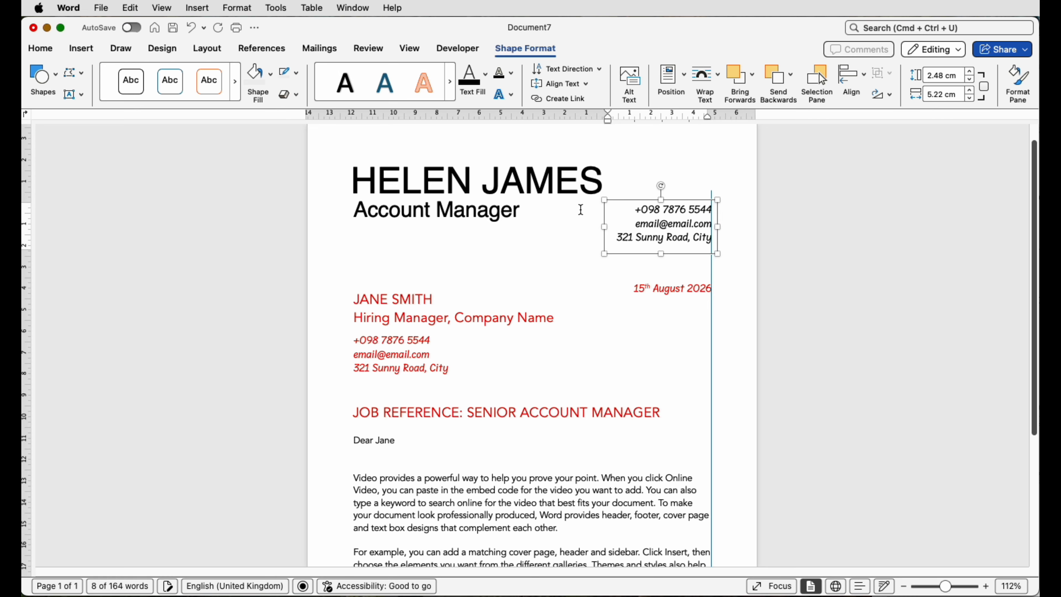
Step: Slide the 15th August 2026 date right until it meets the vertical line
left_click_drag(664, 292, 449, 302)
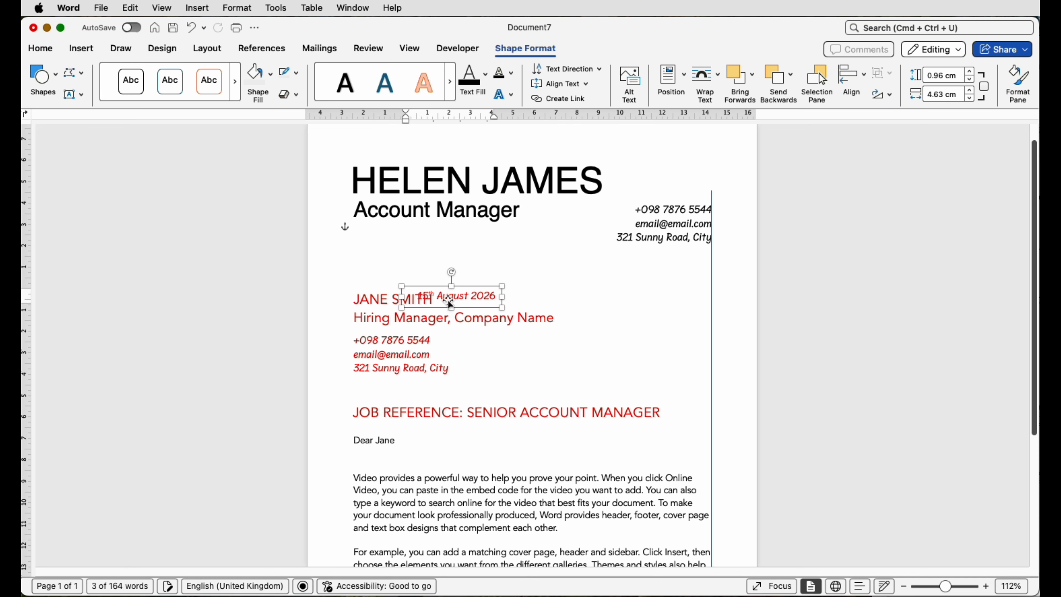
key("Down")
key("Down")
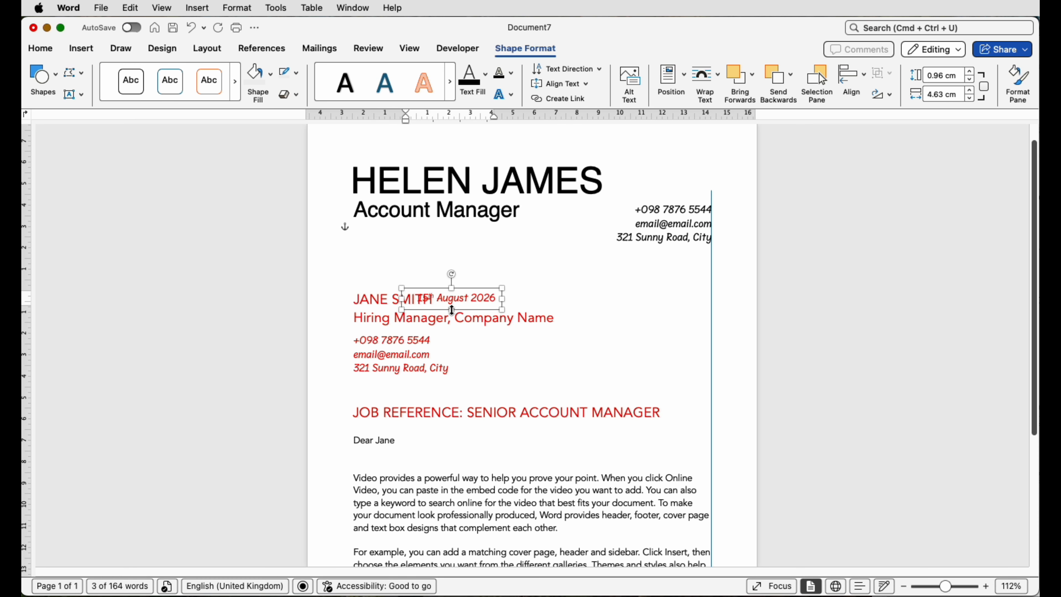
key("Right")
key("Right")
key("Right")
key("Right")
key("Right")
key("Right")
key("Right")
key("Right")
key("Right")
key("Right")
key("Right")
key("Right")
key("Right")
key("Right")
key("Right")
key("Right")
key("Right")
key("Right")
key("Right")
key("Right")
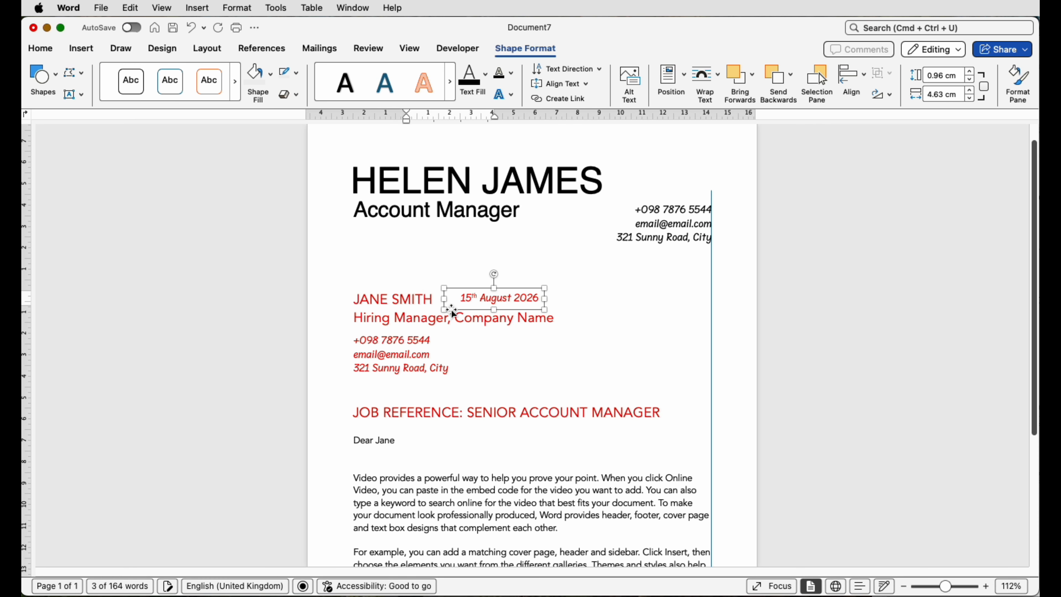
key("Right")
key("Right")
key("Right")
key("Right")
key("Right")
key("Right")
key("Right")
key("Right")
key("Right")
key("Right")
key("Right")
key("Right")
key("Right")
key("Right")
key("Right")
key("Right")
key("Right")
key("Right")
key("Right")
key("Right")
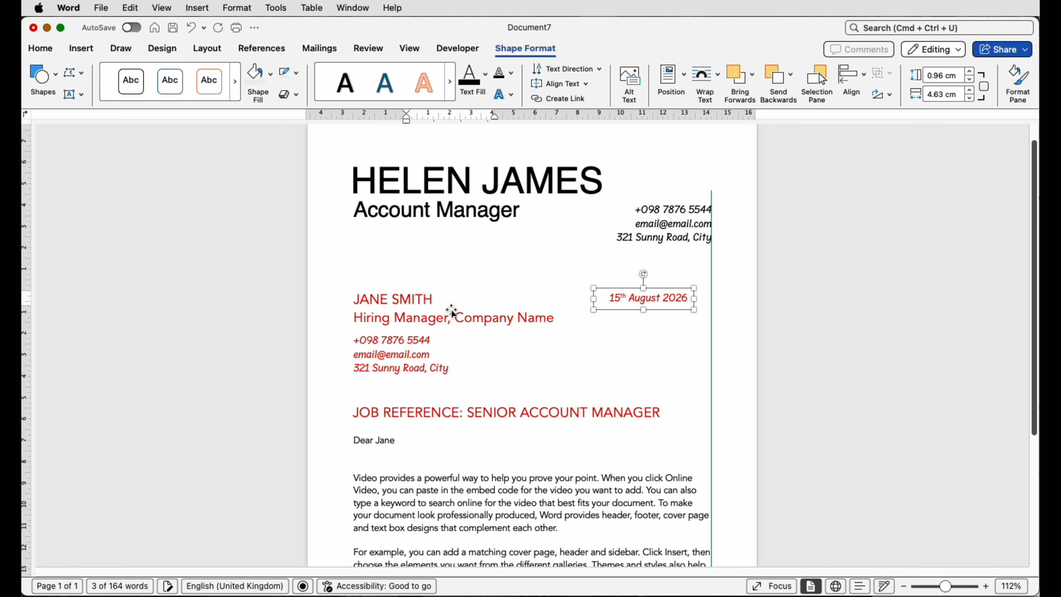
key("Right")
key("Right")
key("Right")
key("Right")
key("Right")
key("Right")
key("Right")
key("Right")
key("Right")
key("Right")
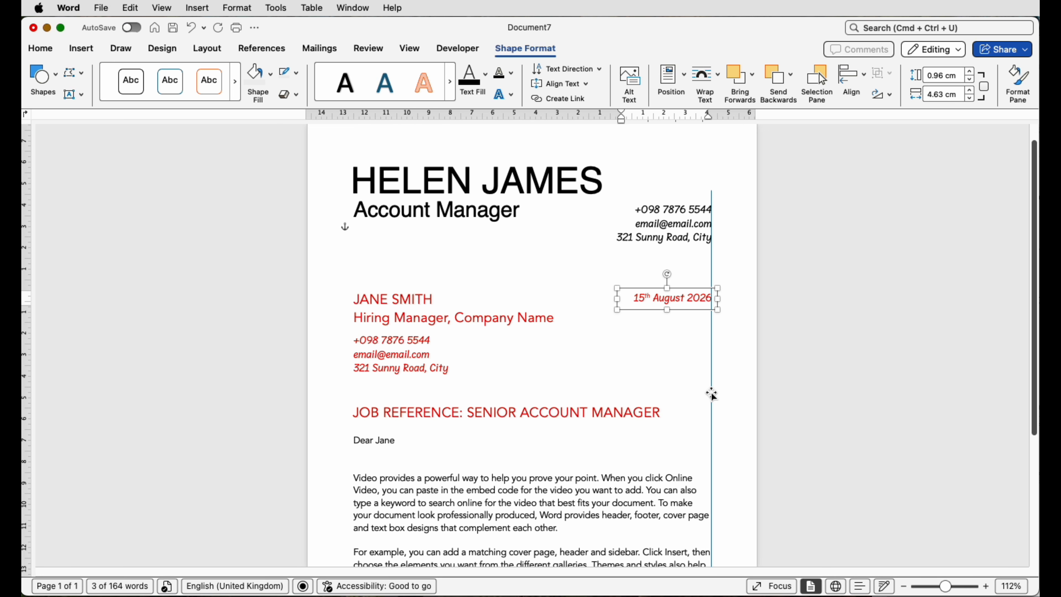
left_click(711, 394)
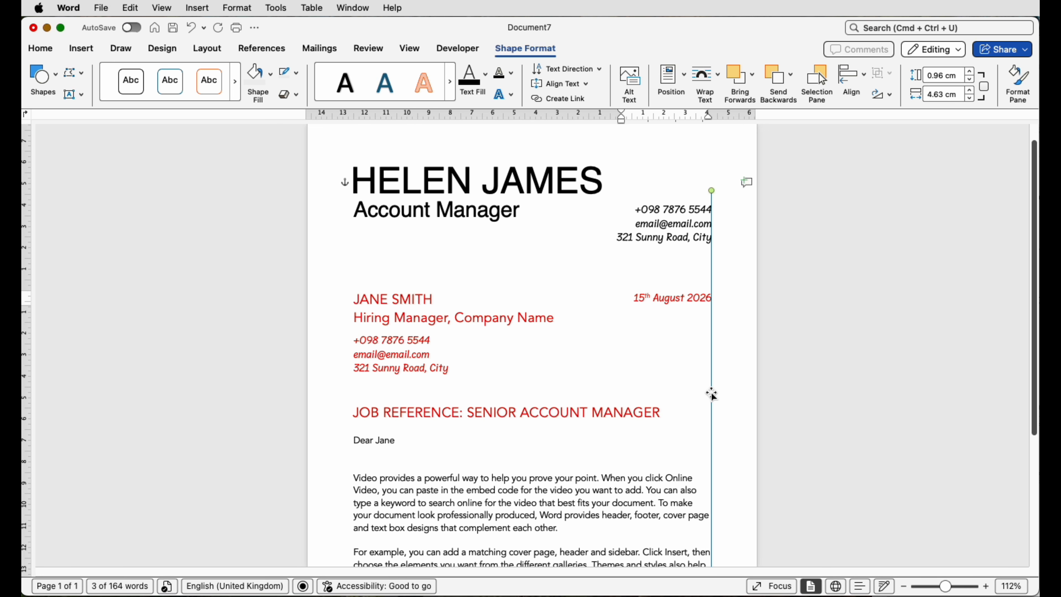
Step: Draw a horizontal line across the page below the letterhead
left_click(91, 53)
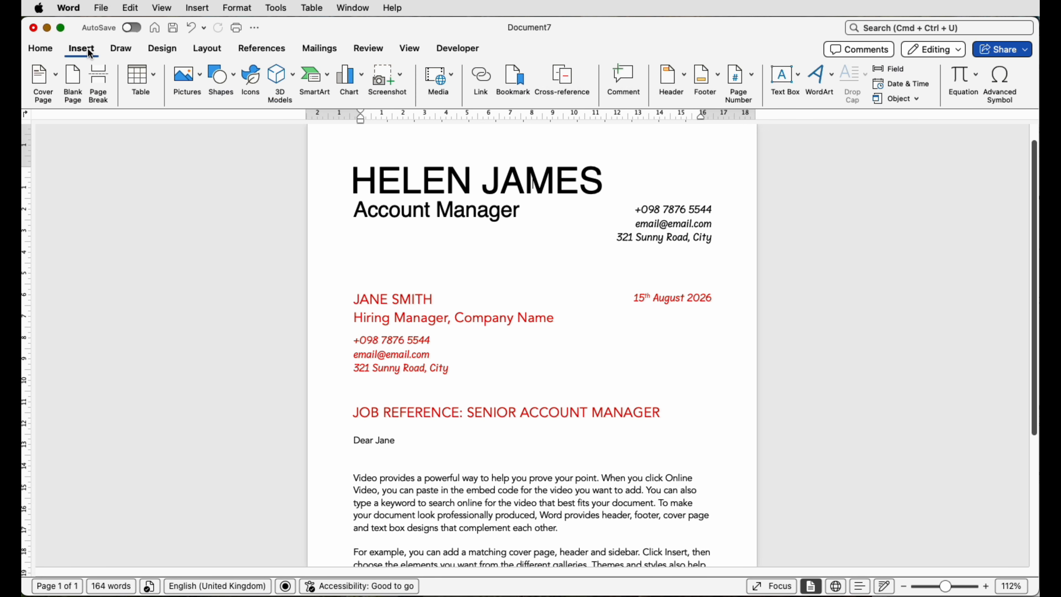
left_click(232, 79)
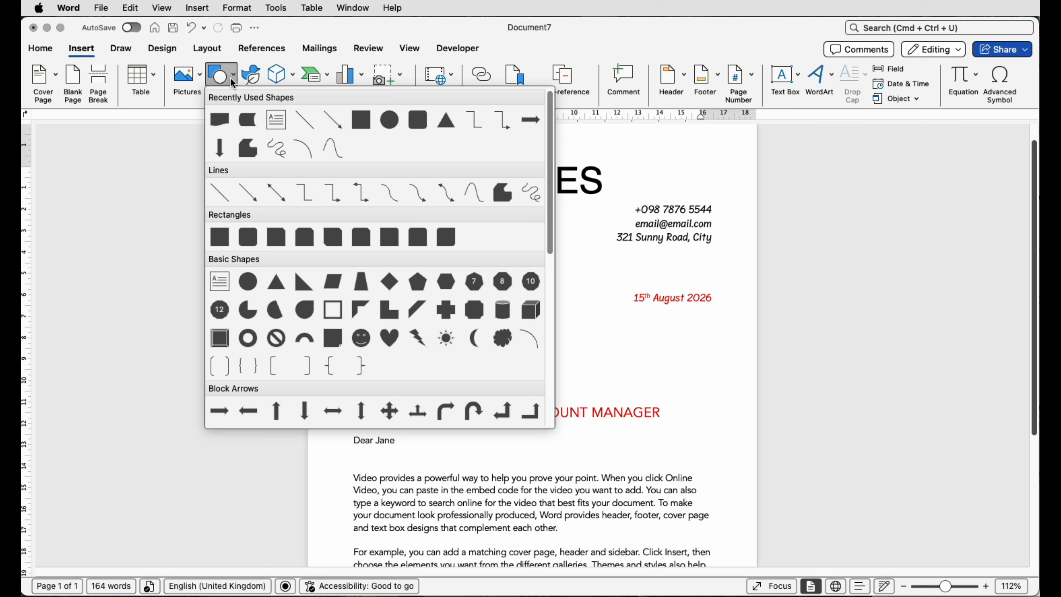
left_click(221, 199)
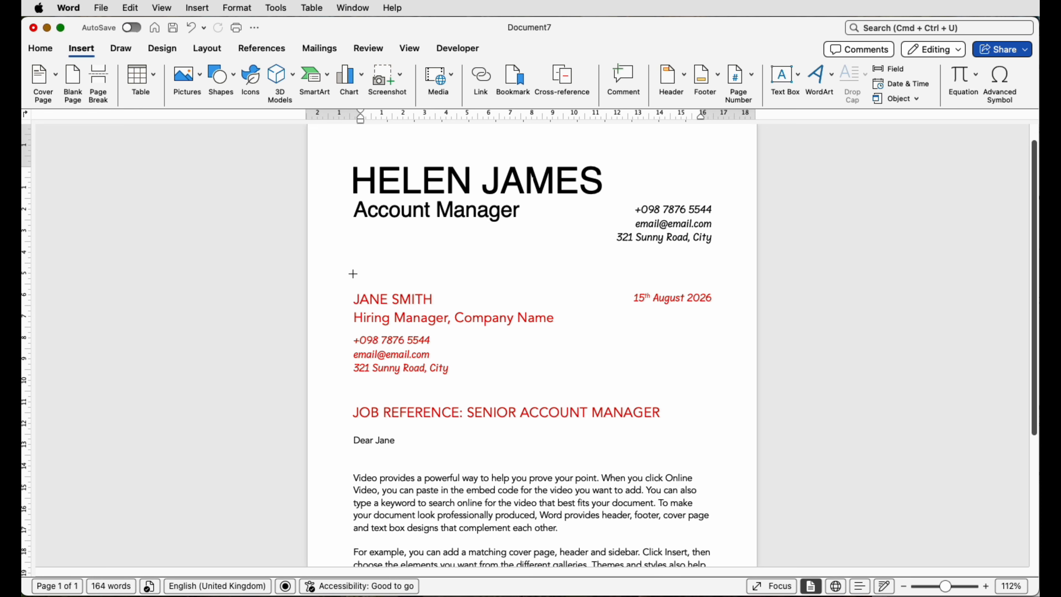
left_click_drag(353, 274, 713, 284)
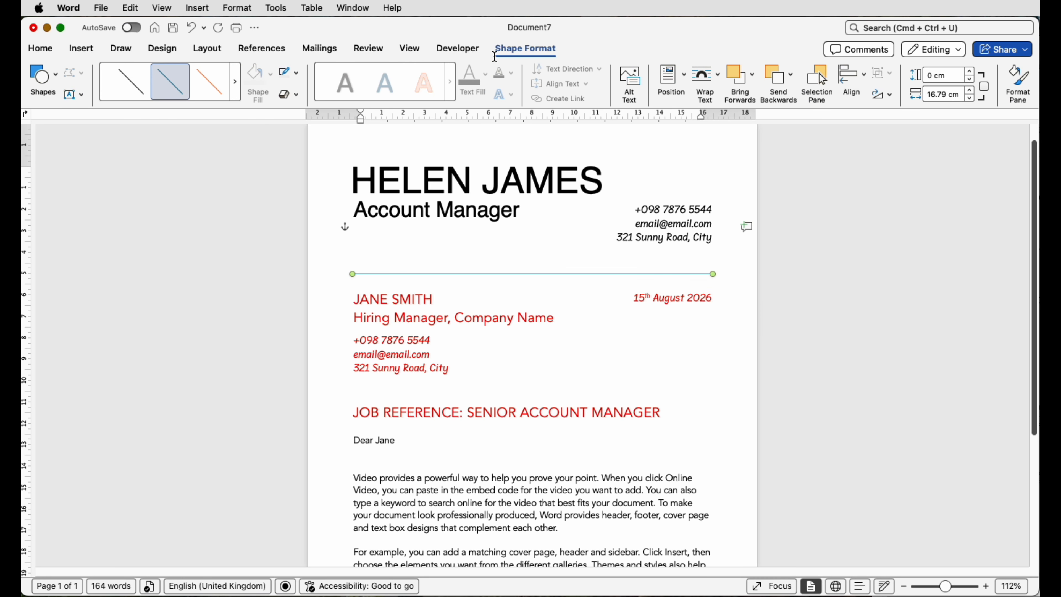
Step: Give the divider line a grey outline with 2¼ pt weight
left_click(296, 74)
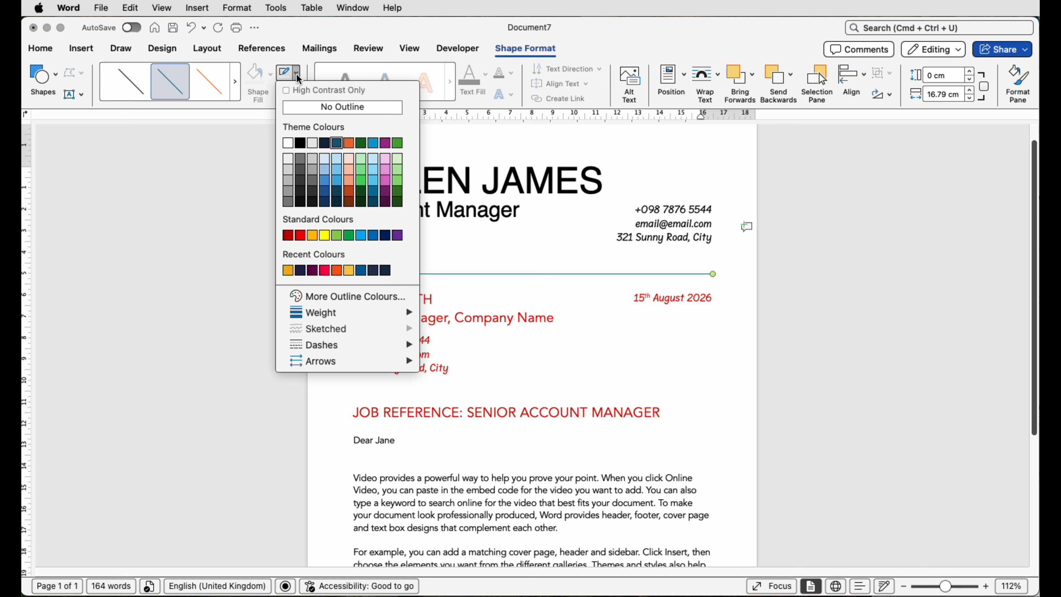
left_click(301, 159)
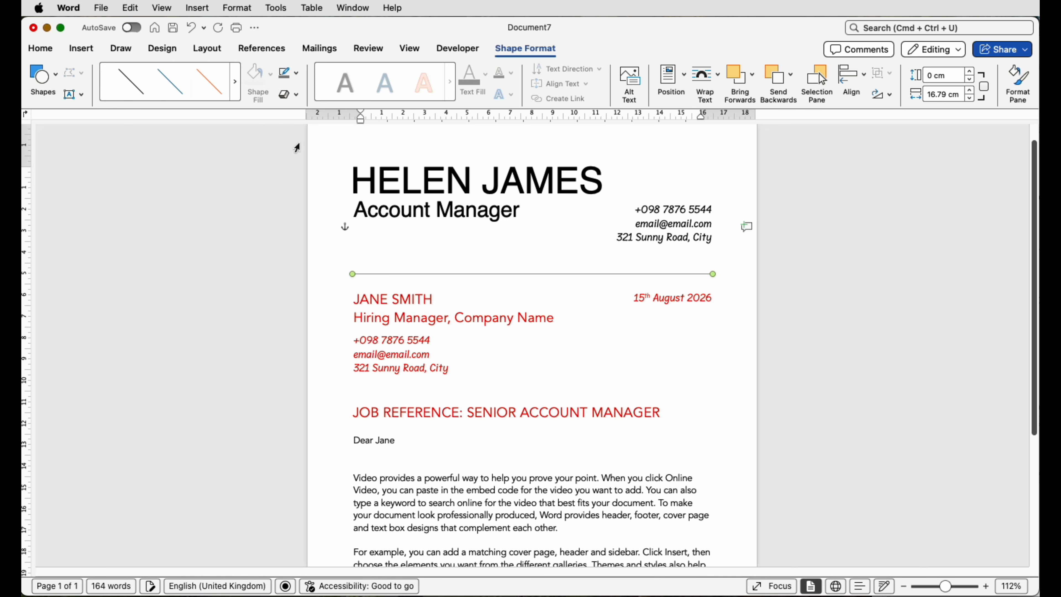
left_click(297, 75)
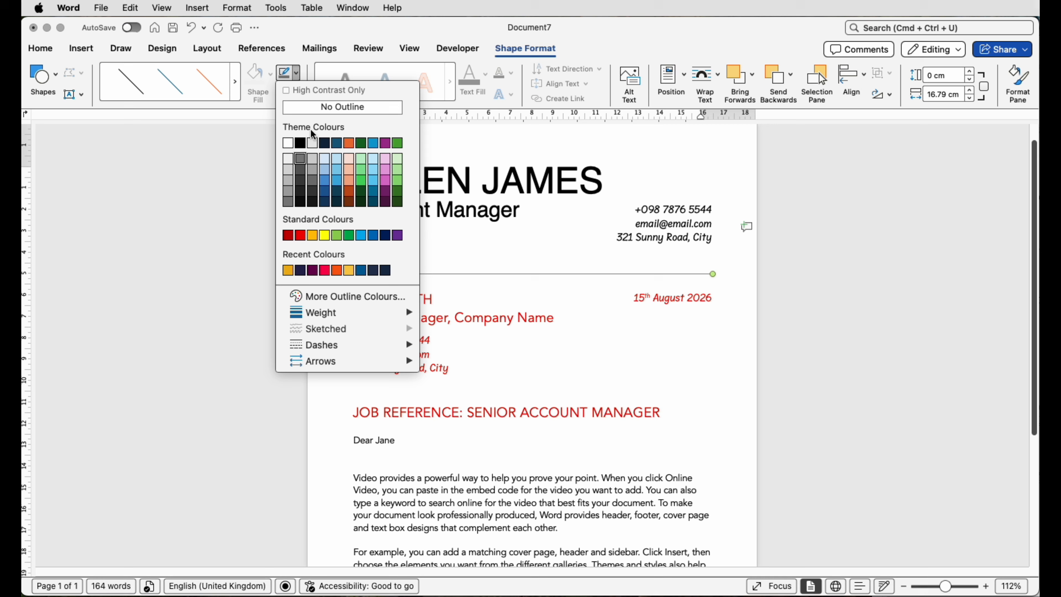
mouse_move(373, 316)
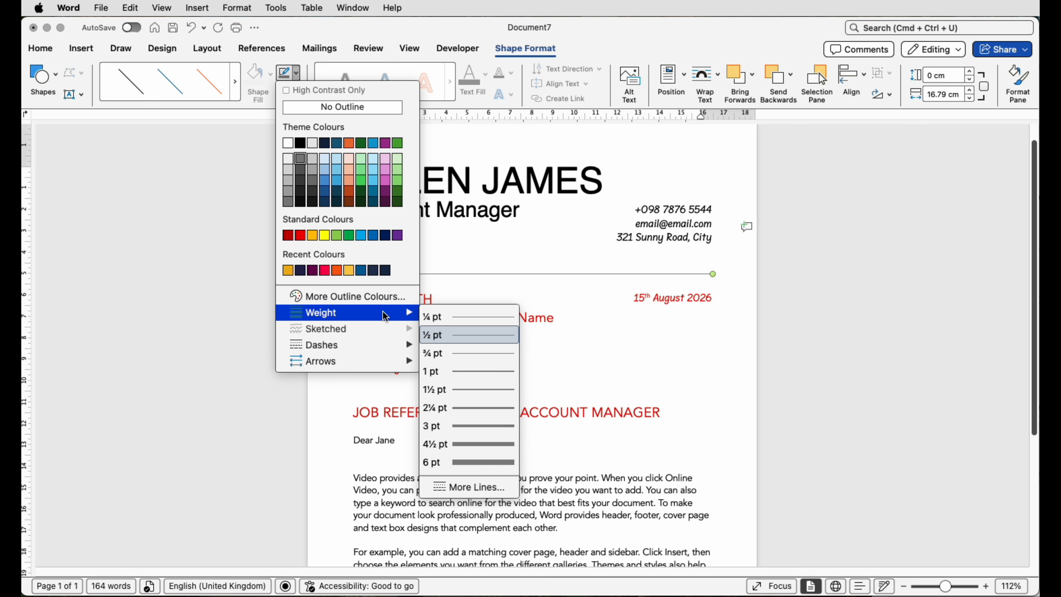
left_click(473, 412)
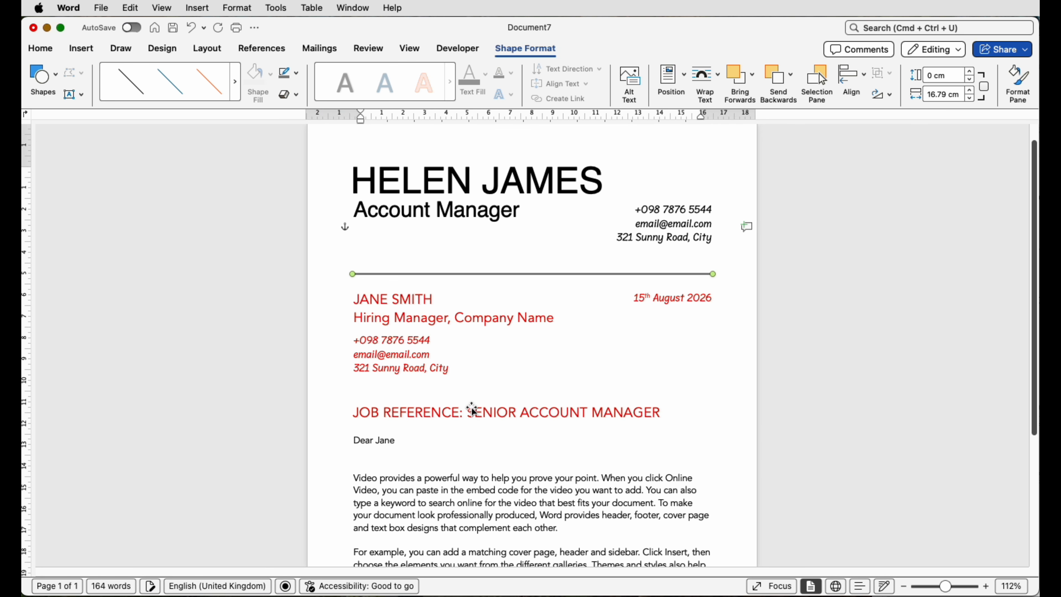
left_click(713, 338)
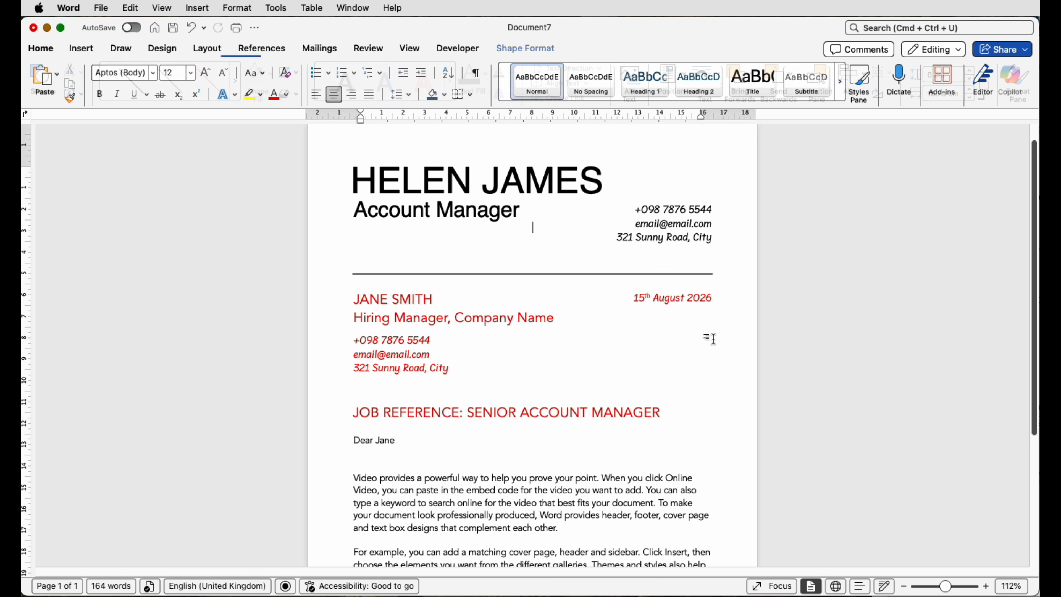
Step: Apply red font colour to the whole letter body text box
left_click_drag(945, 586, 935, 587)
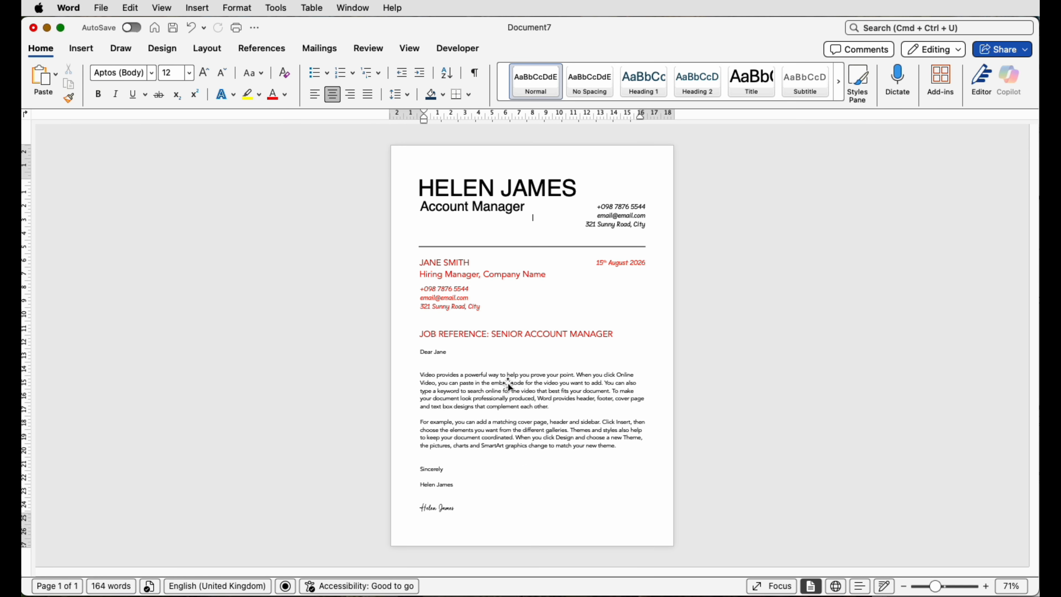
left_click(507, 392)
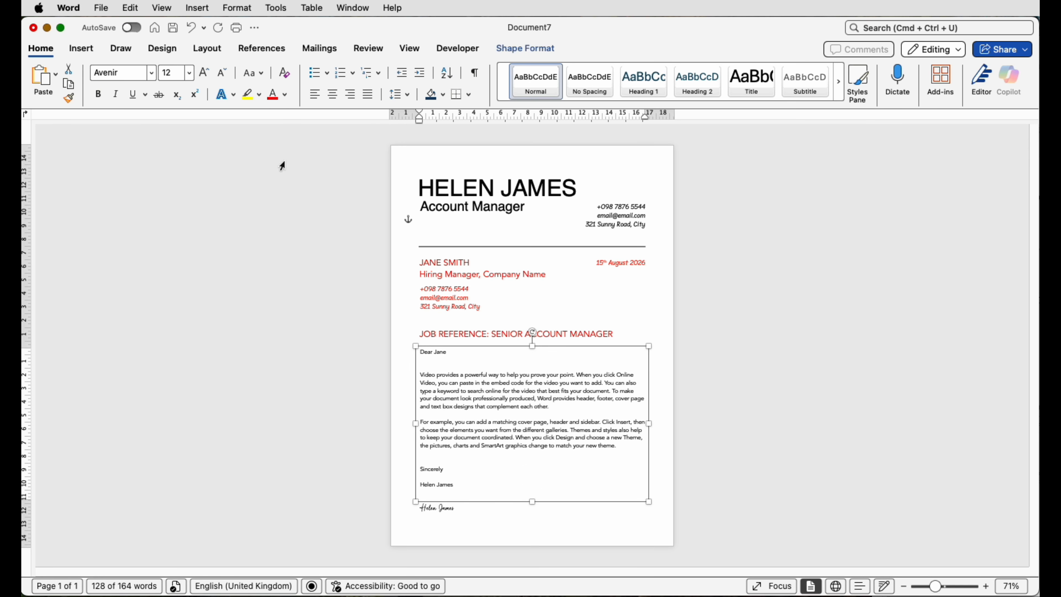
left_click(271, 96)
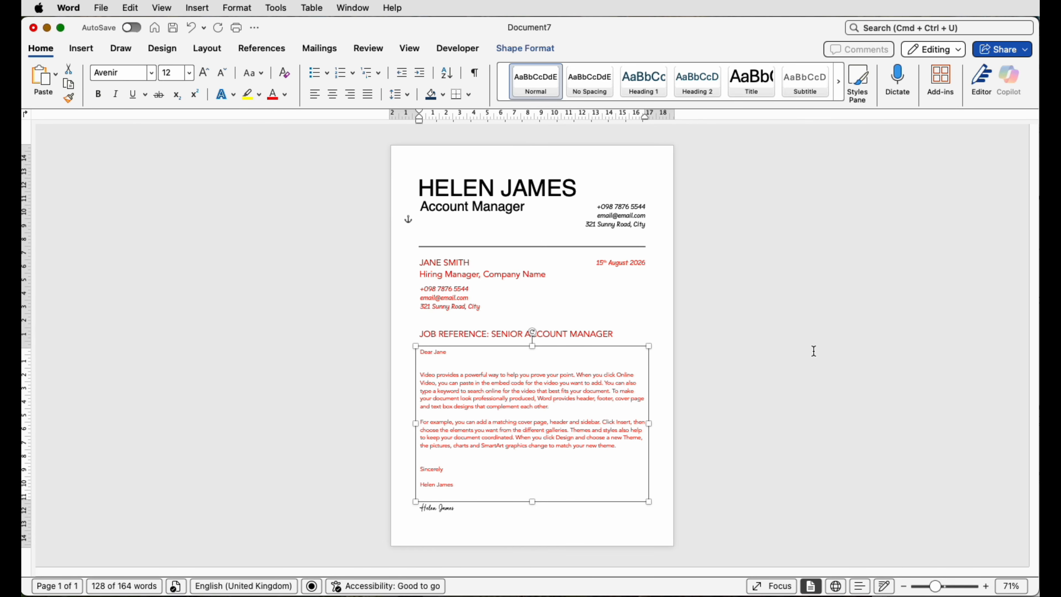
left_click(792, 345)
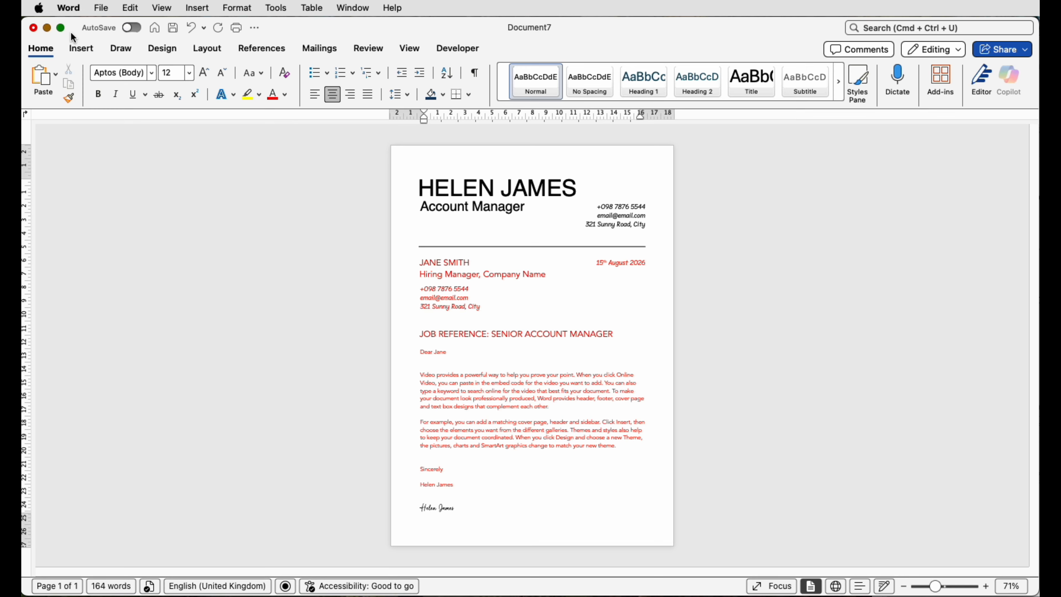
Step: Save as the template 'Letter Template' in the Templates folder, then close the document
left_click(101, 8)
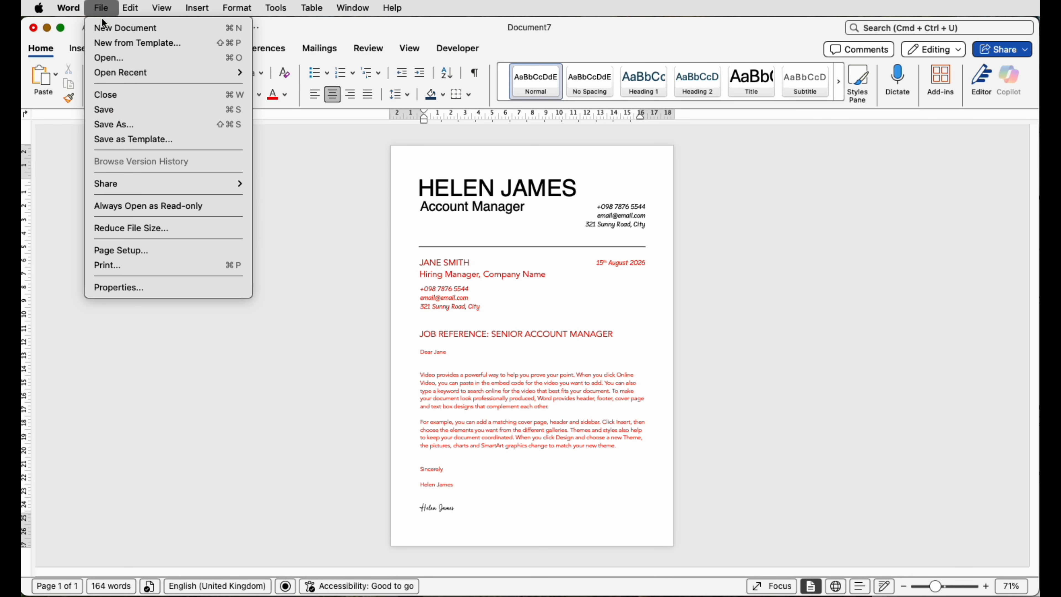
left_click(120, 141)
left_click(568, 224)
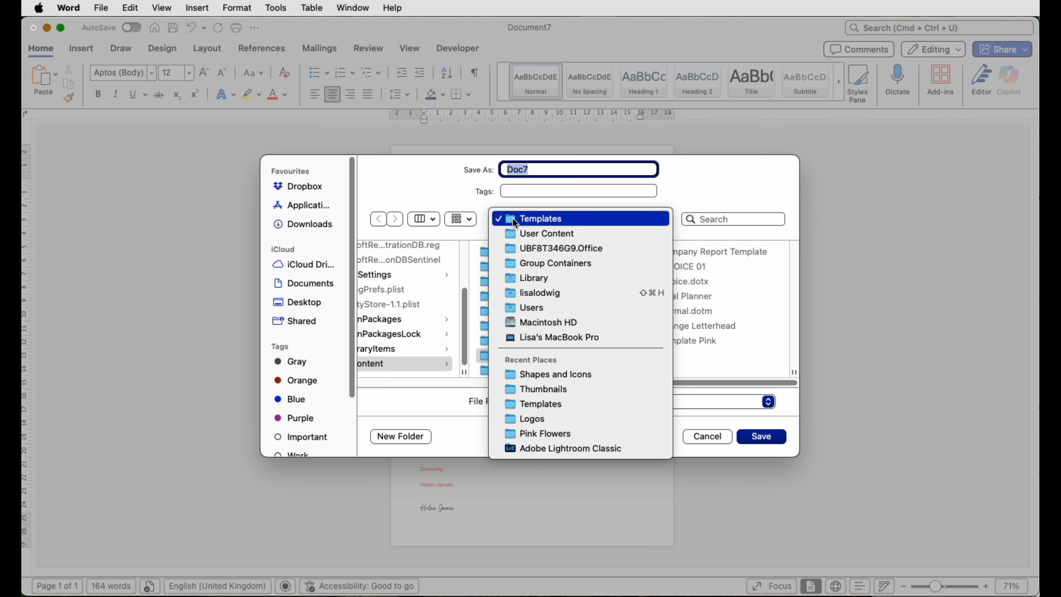
left_click(562, 221)
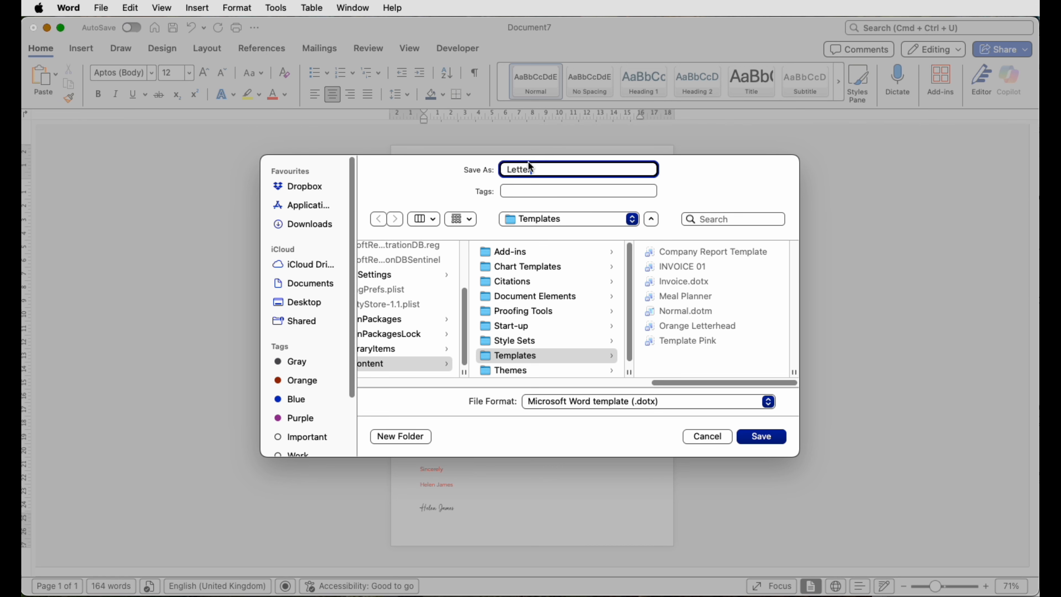
type("mplate")
left_click(745, 436)
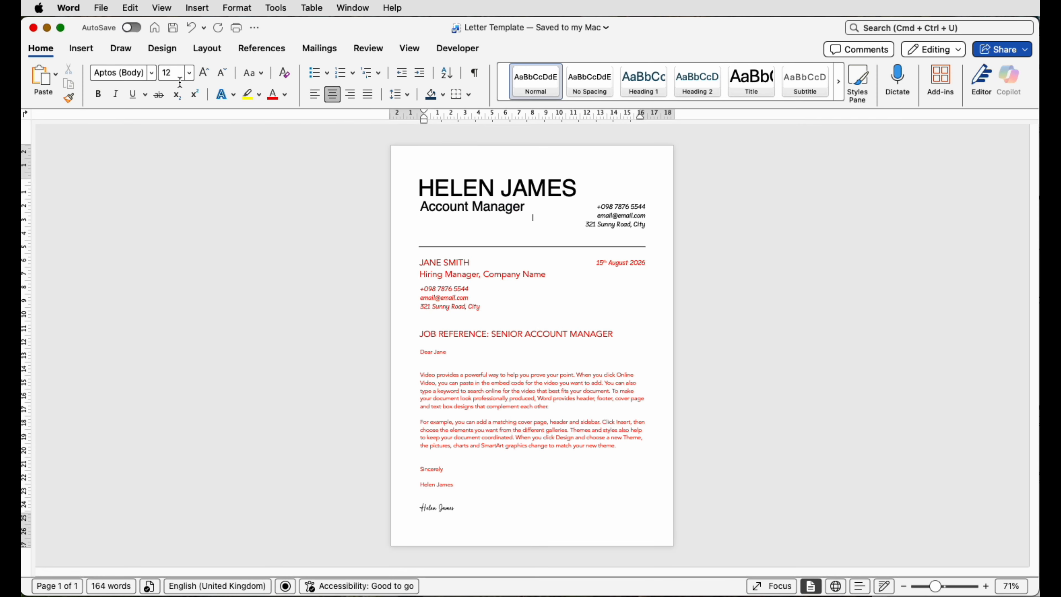
left_click(34, 29)
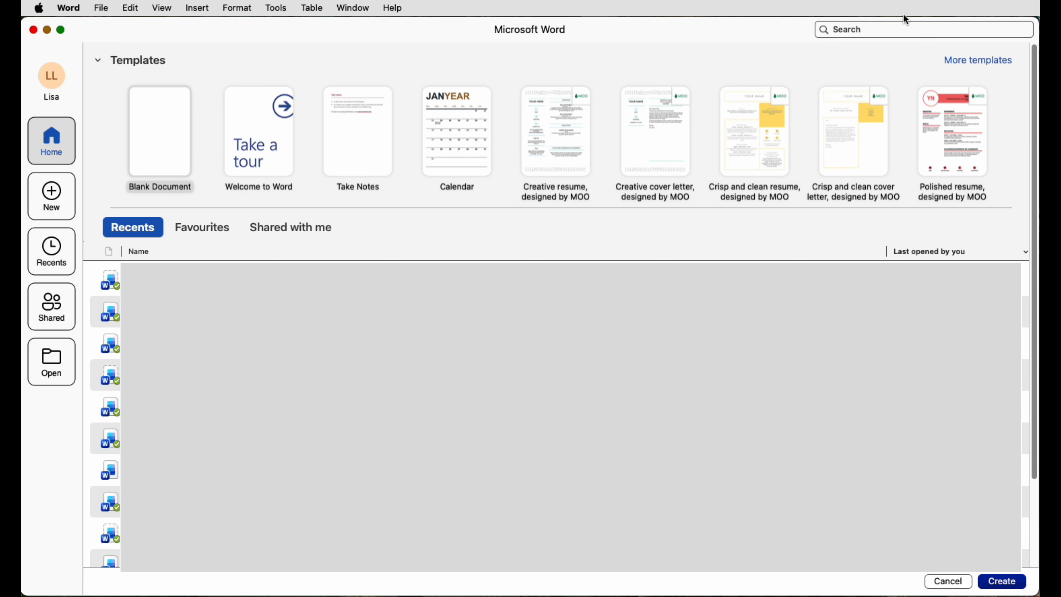
Step: Create a new document, Document8, from the personal Letter Template
left_click(959, 63)
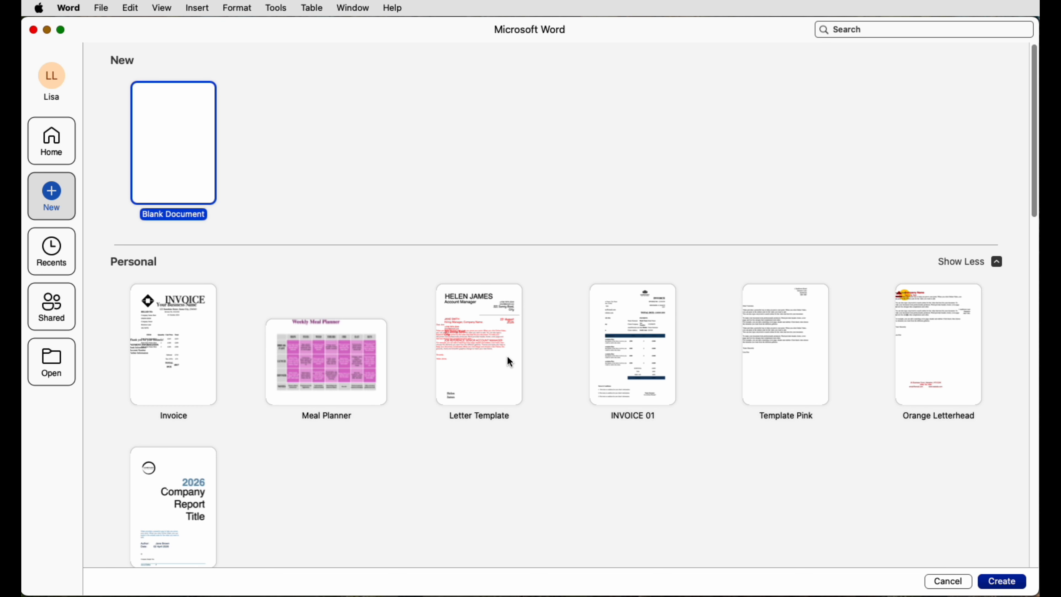
left_click(475, 359)
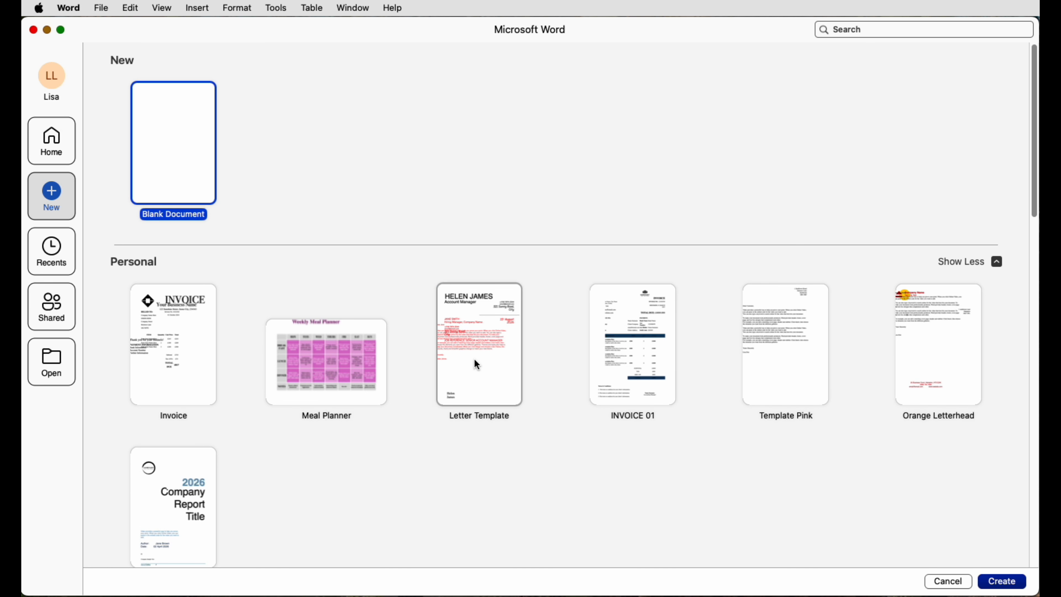
left_click(995, 583)
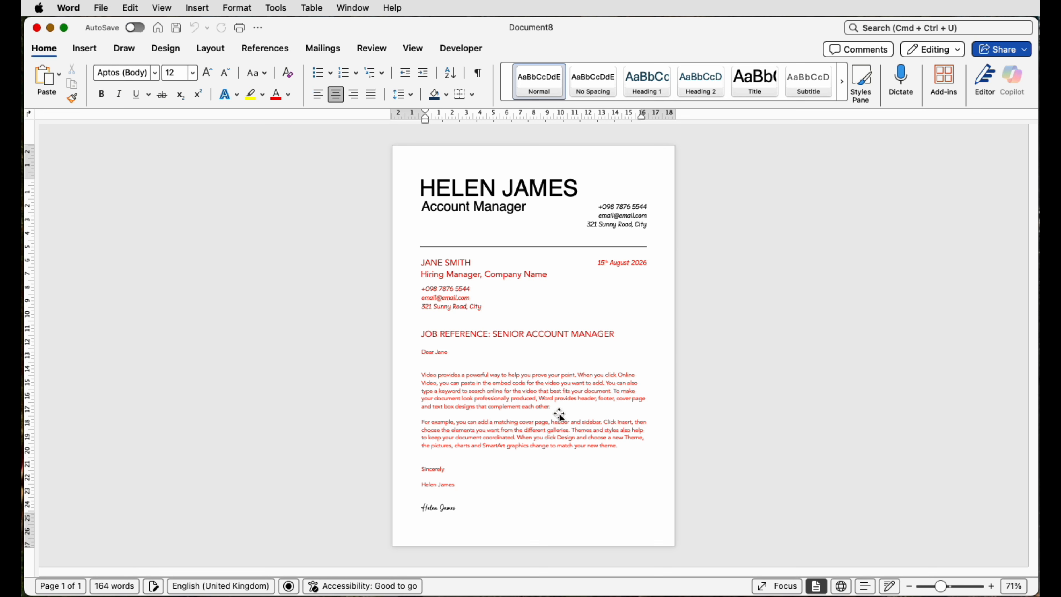
Step: Change the letter body text from red to black
left_click(506, 393)
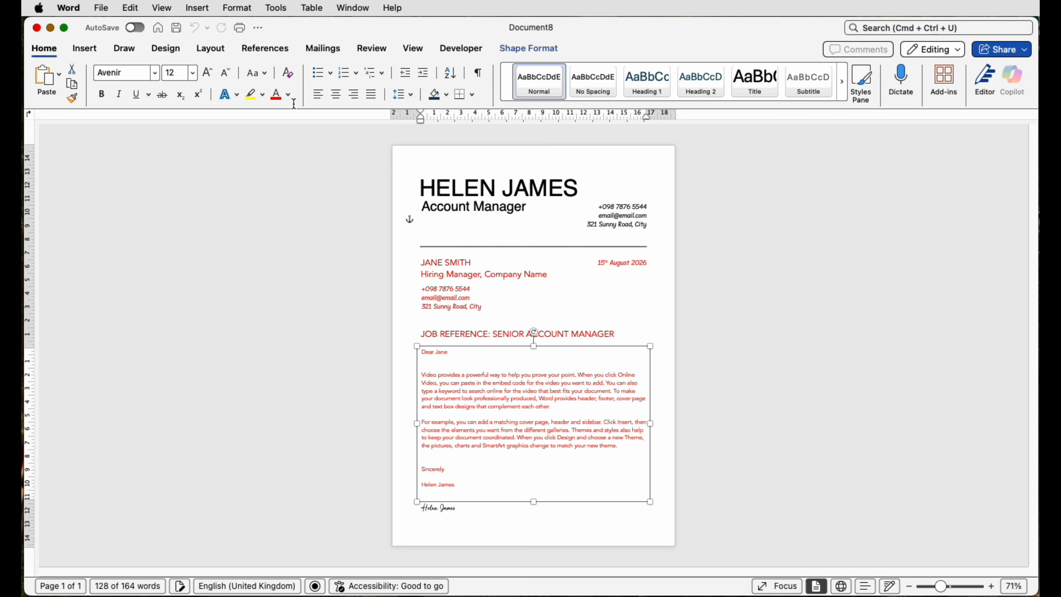
left_click(288, 95)
left_click(292, 162)
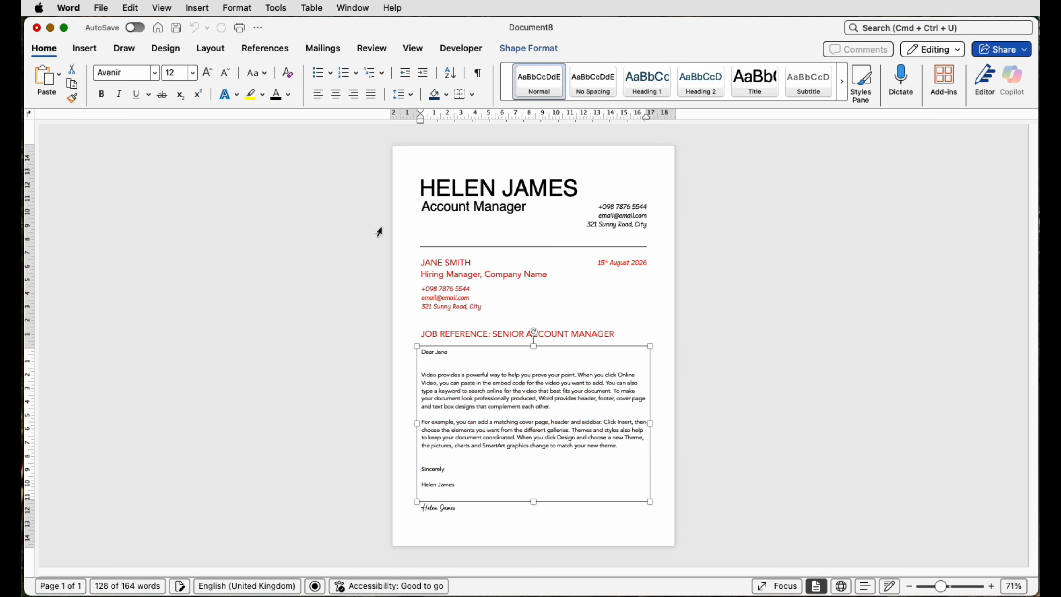
Step: Turn the job reference, recipient name, contact details and date boxes black
left_click(462, 326)
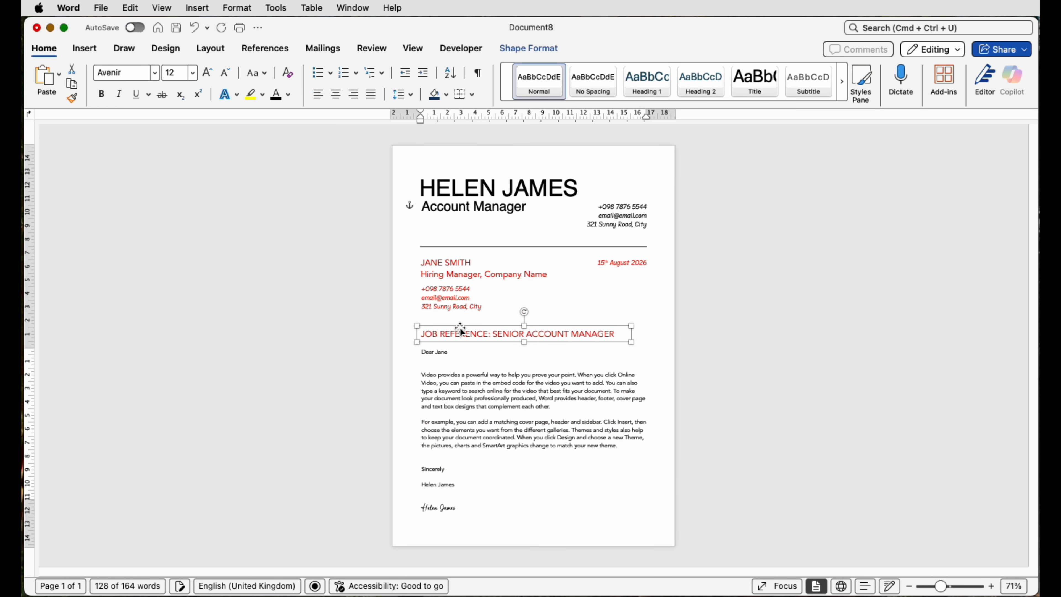
left_click(459, 299, "shift")
left_click(472, 267, "shift")
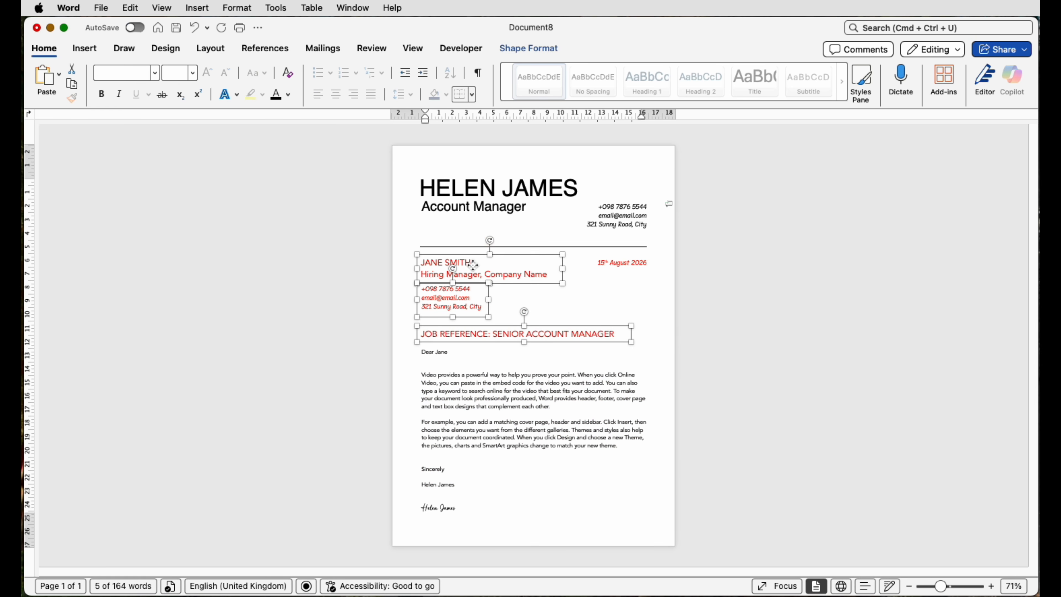
left_click(636, 265, "shift")
left_click(275, 94)
left_click(543, 502)
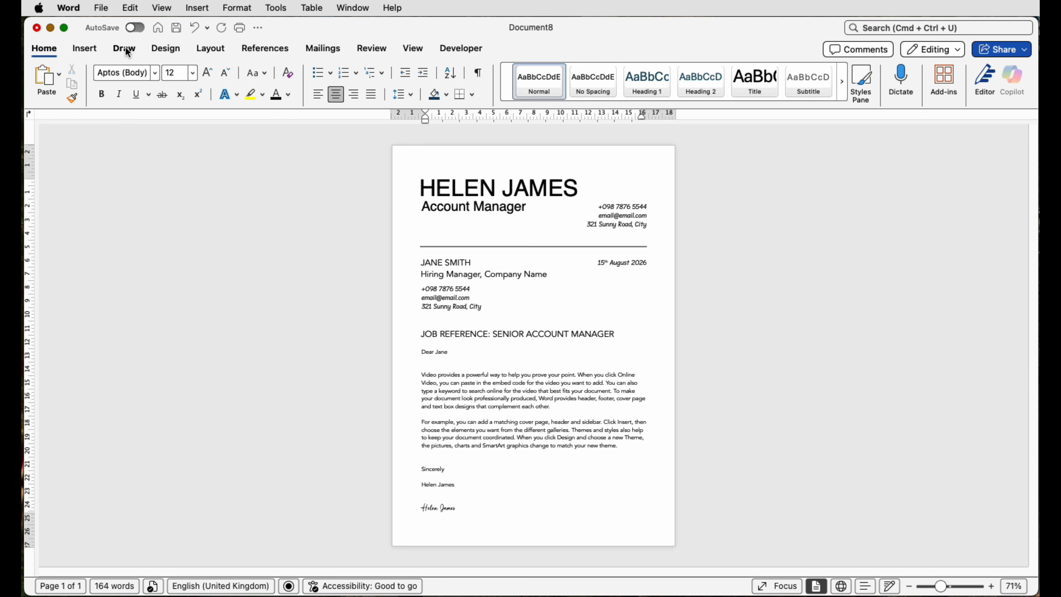
left_click(105, 15)
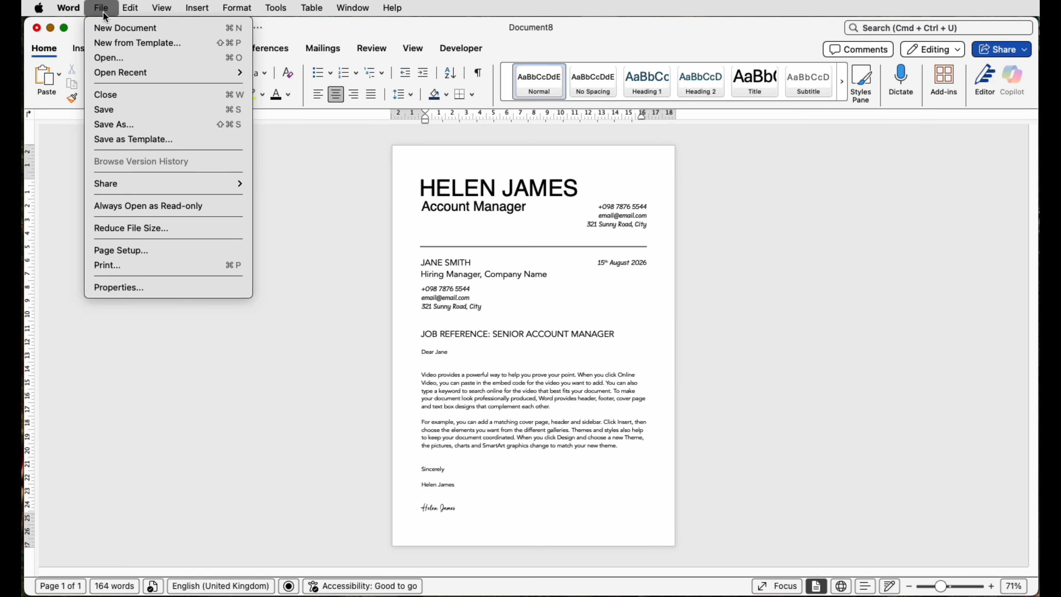
left_click(99, 113)
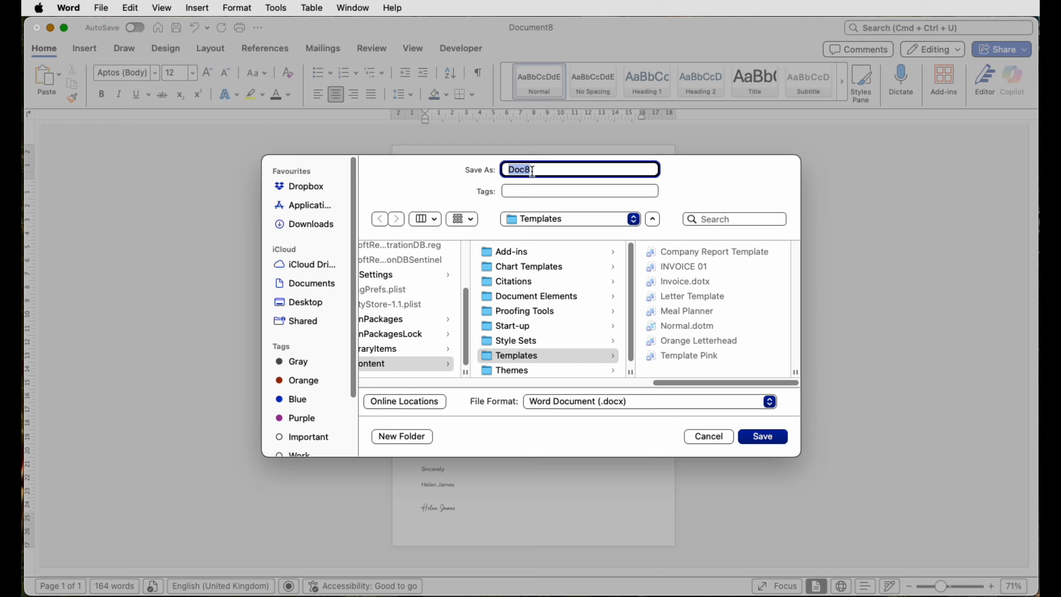
key("Escape")
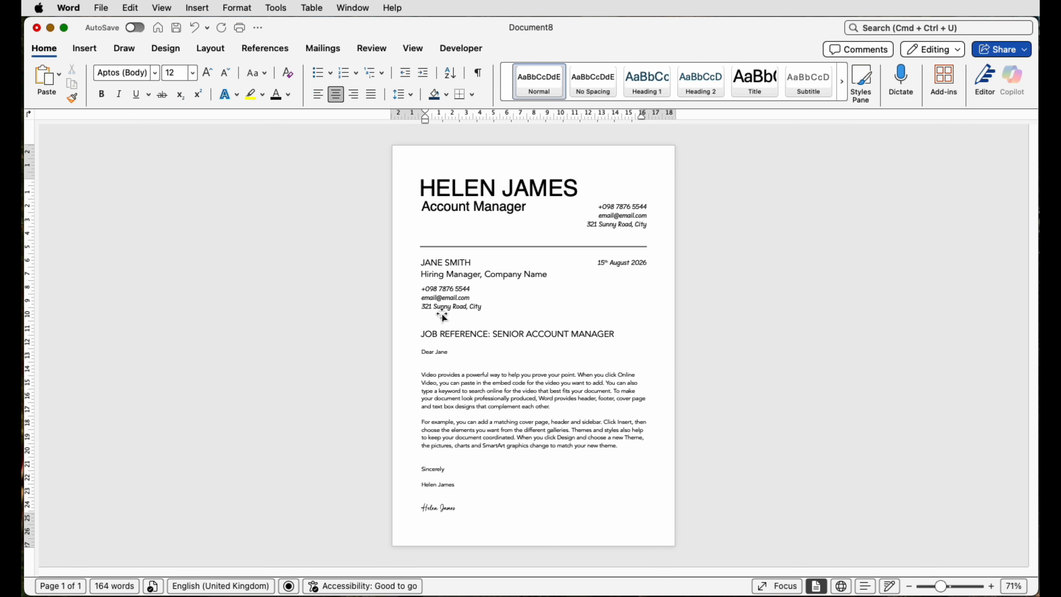